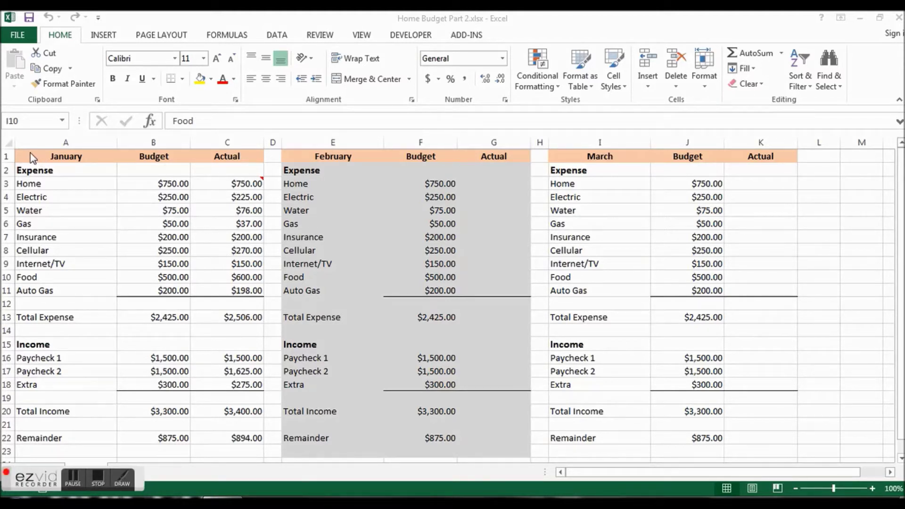
Step: Copy the January to March budget block A1:K23 and paste it directly below, starting at A24
{"action": "left_click_drag", "start_coordinate": [30, 154], "coordinate": [774, 381]}
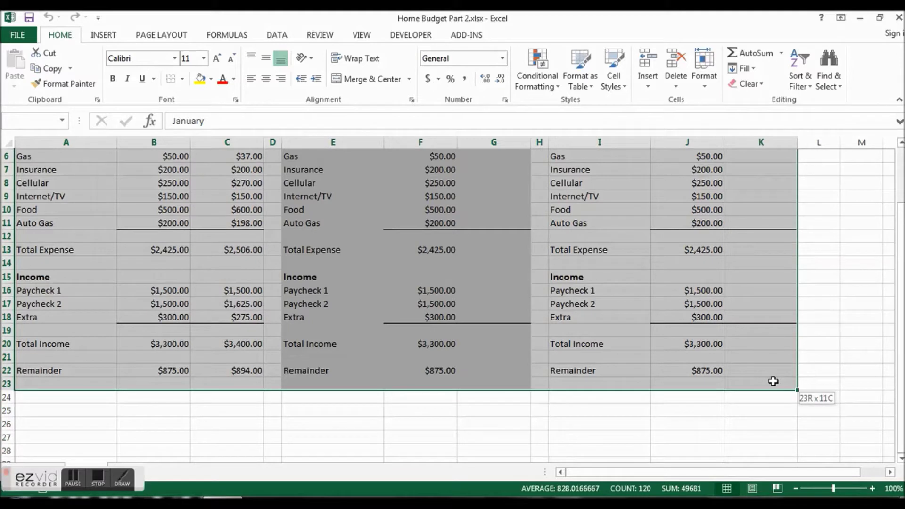
{"action": "left_click_drag", "start_coordinate": [774, 382], "coordinate": [774, 381]}
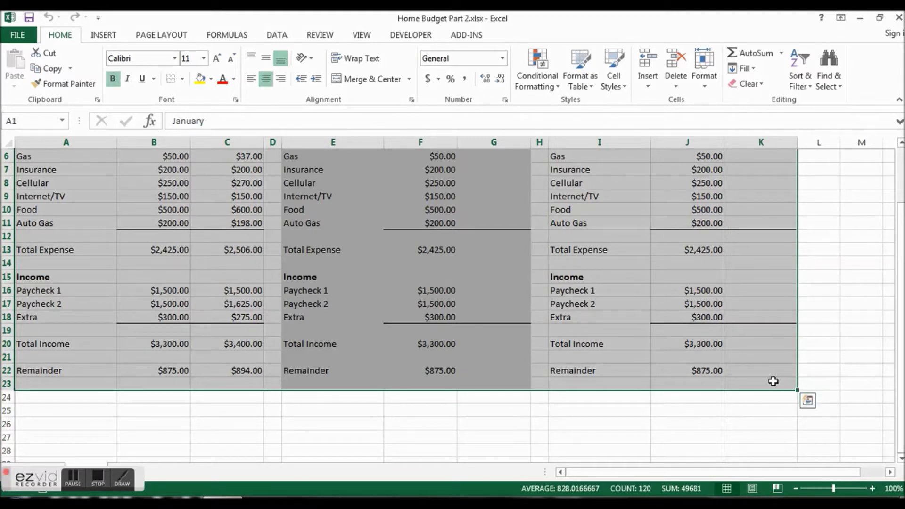
{"action": "key", "text": "ctrl+c"}
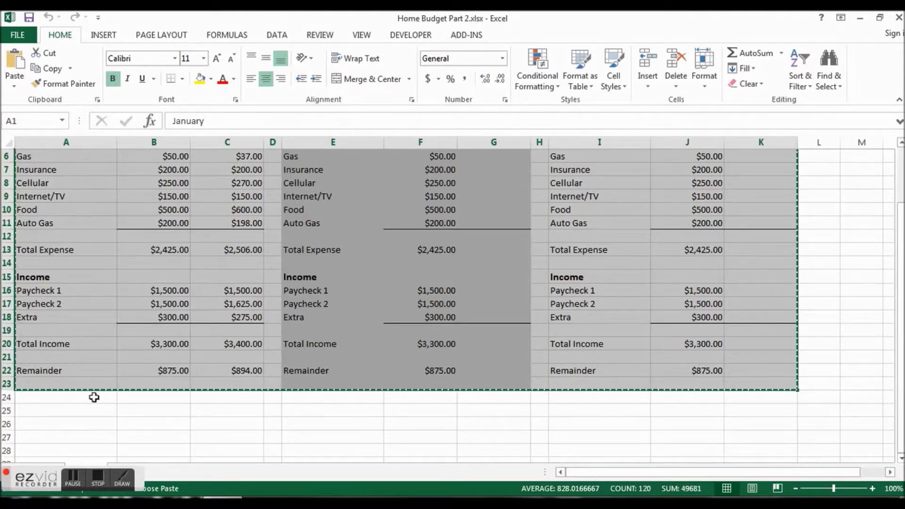
{"action": "left_click", "coordinate": [34, 395]}
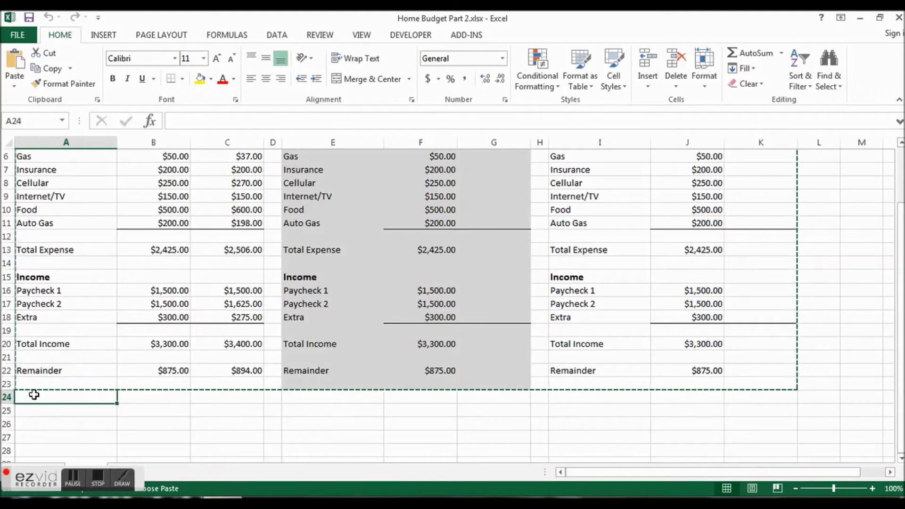
{"action": "key", "text": "ctrl+v"}
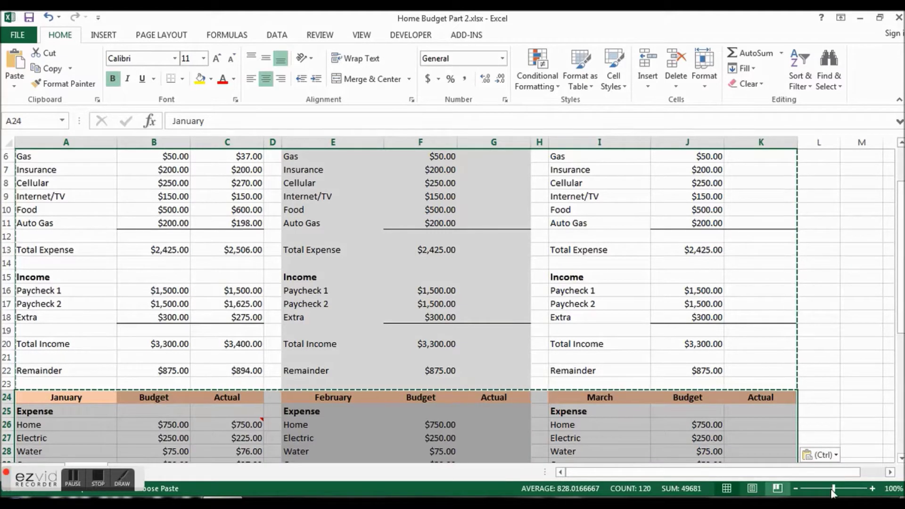
Step: Paste another copy of the three-month budget block below the second one, starting at A47
{"action": "left_click", "coordinate": [901, 458]}
{"action": "left_click", "coordinate": [901, 458]}
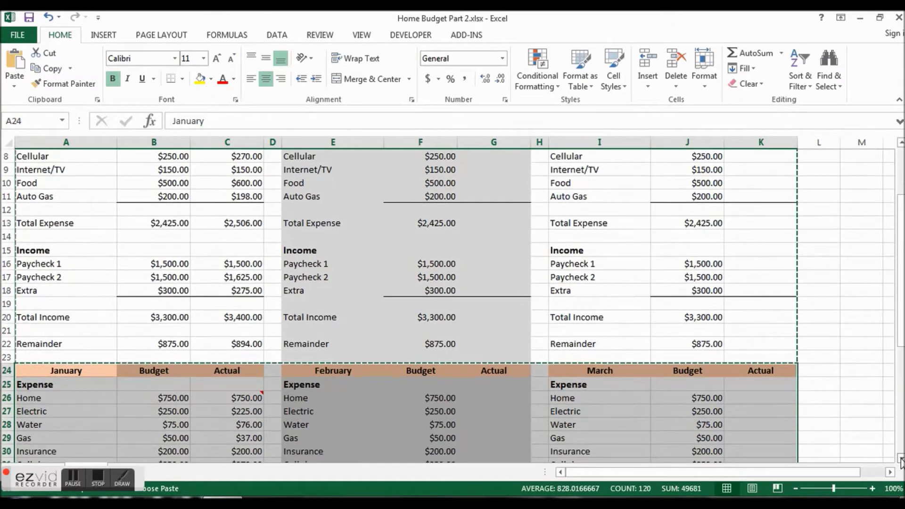
{"action": "left_click", "coordinate": [900, 459]}
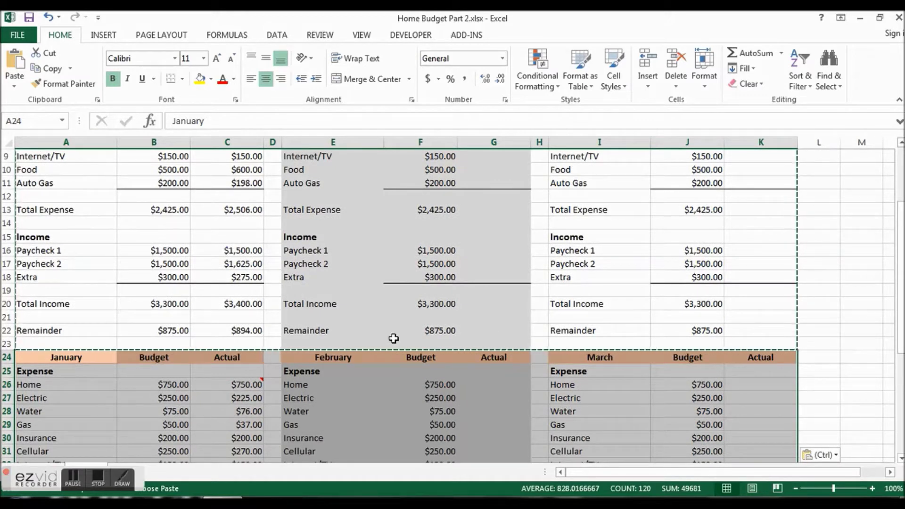
{"action": "left_click", "coordinate": [900, 459]}
{"action": "scroll", "coordinate": [341, 381], "scroll_direction": "down", "scroll_amount": 6}
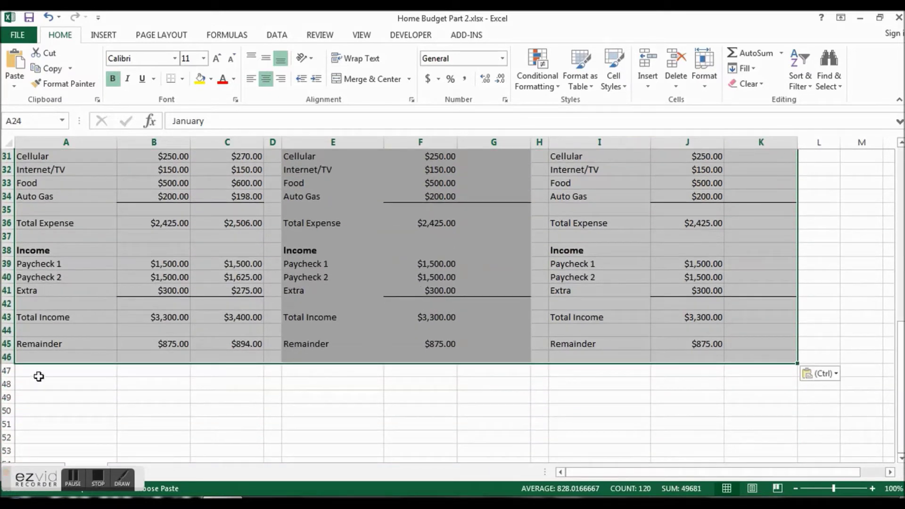
{"action": "left_click", "coordinate": [35, 370]}
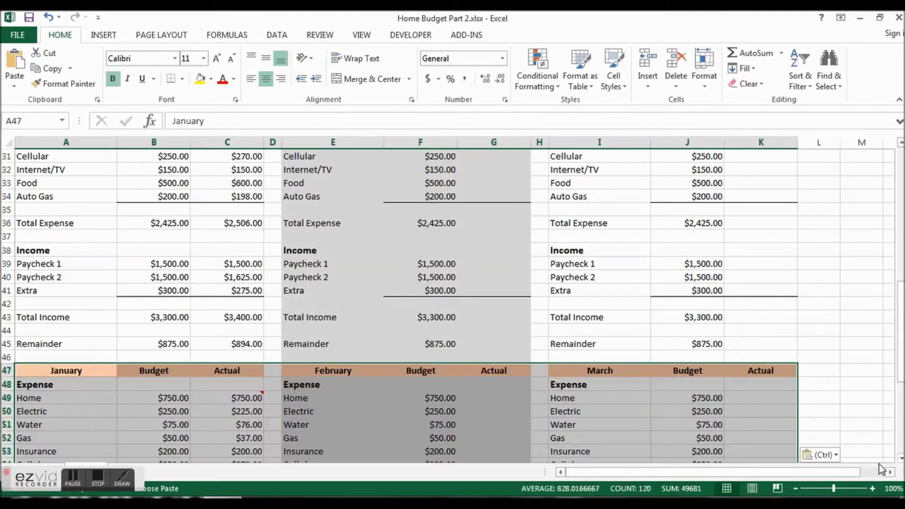
Step: Paste one more copy of the three-month block starting at A70, and end the copy mode
{"action": "left_click", "coordinate": [900, 459]}
{"action": "left_click_drag", "start_coordinate": [901, 460], "coordinate": [901, 460]}
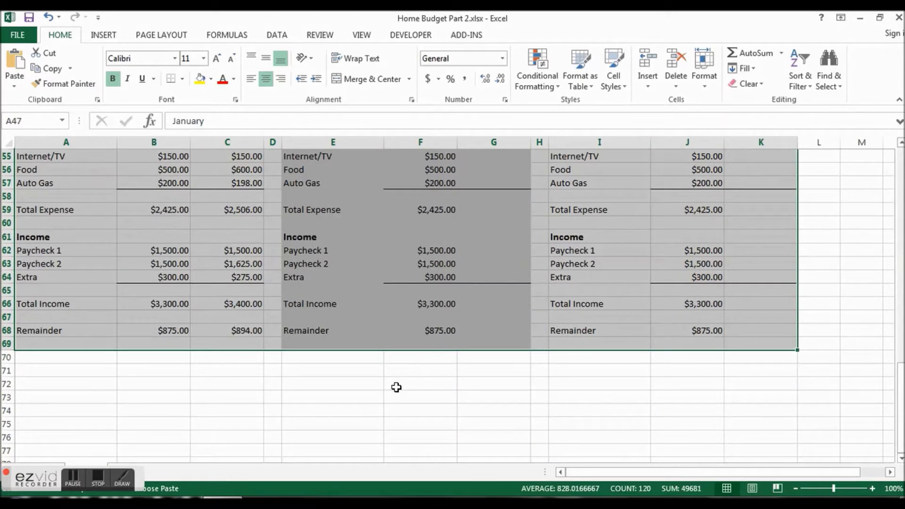
{"action": "left_click", "coordinate": [37, 359]}
{"action": "key", "text": "ctrl+v"}
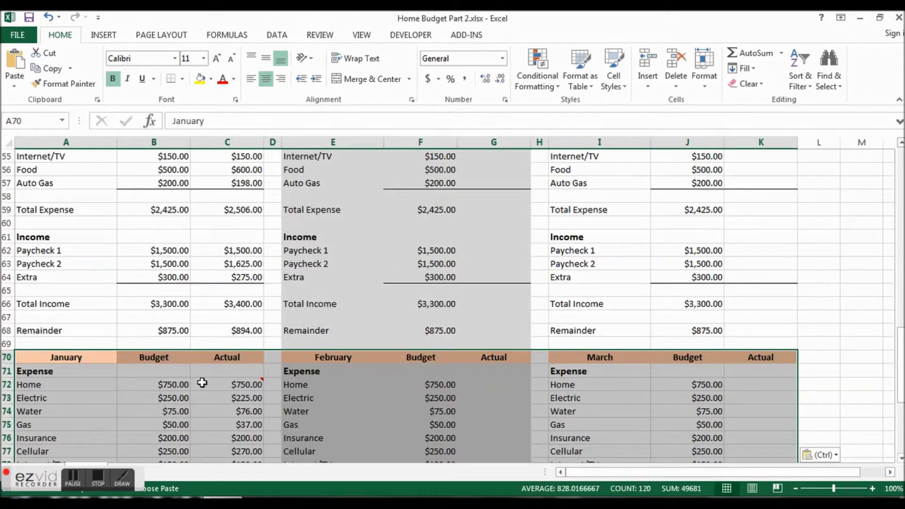
{"action": "left_click_drag", "start_coordinate": [901, 354], "coordinate": [870, 202]}
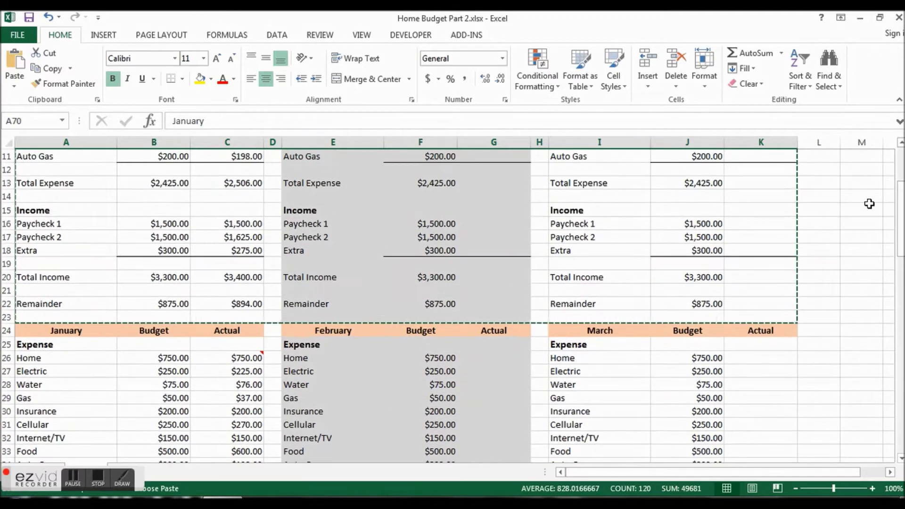
{"action": "key", "text": "Escape"}
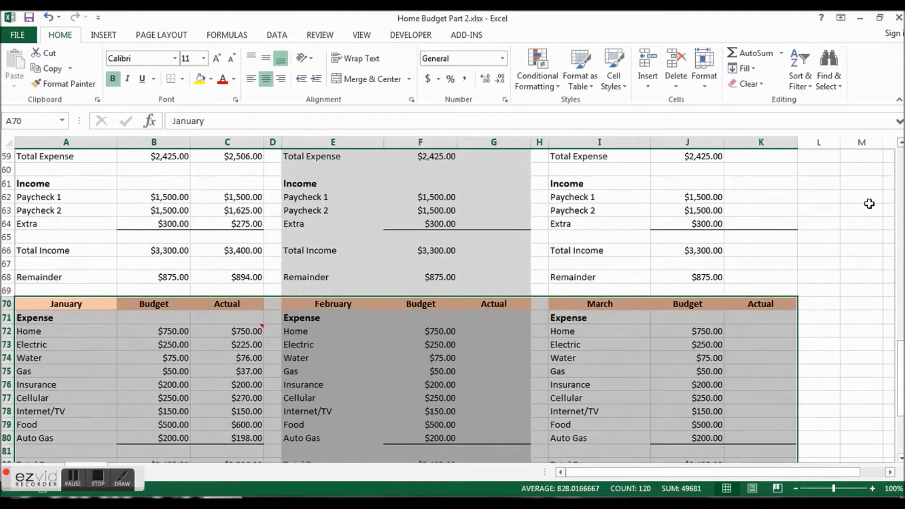
Step: Change the January heading in A24 of the second block to April
{"action": "left_click_drag", "start_coordinate": [901, 360], "coordinate": [852, 207]}
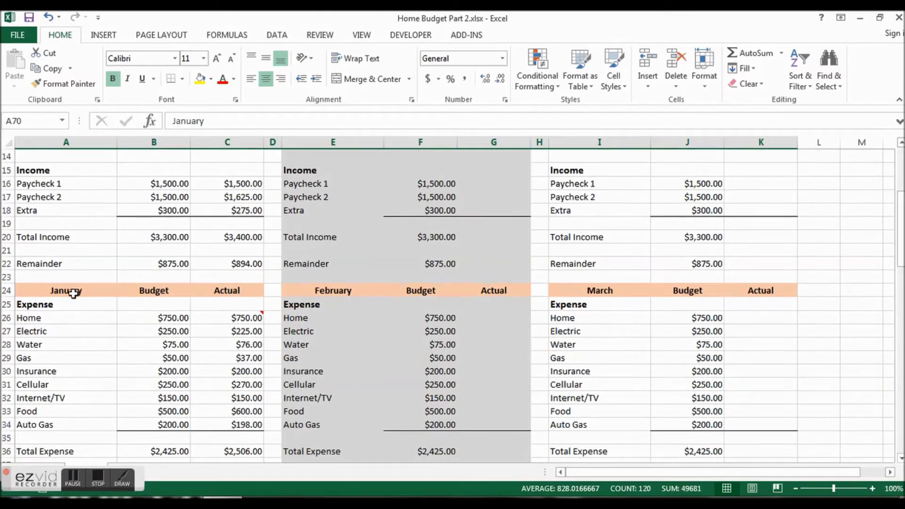
{"action": "double_click", "coordinate": [75, 291]}
{"action": "left_click", "coordinate": [93, 291]}
{"action": "key", "text": "BackSpace"}
{"action": "key", "text": "BackSpace"}
{"action": "key", "text": "BackSpace"}
{"action": "key", "text": "BackSpace"}
{"action": "key", "text": "BackSpace"}
{"action": "key", "text": "BackSpace"}
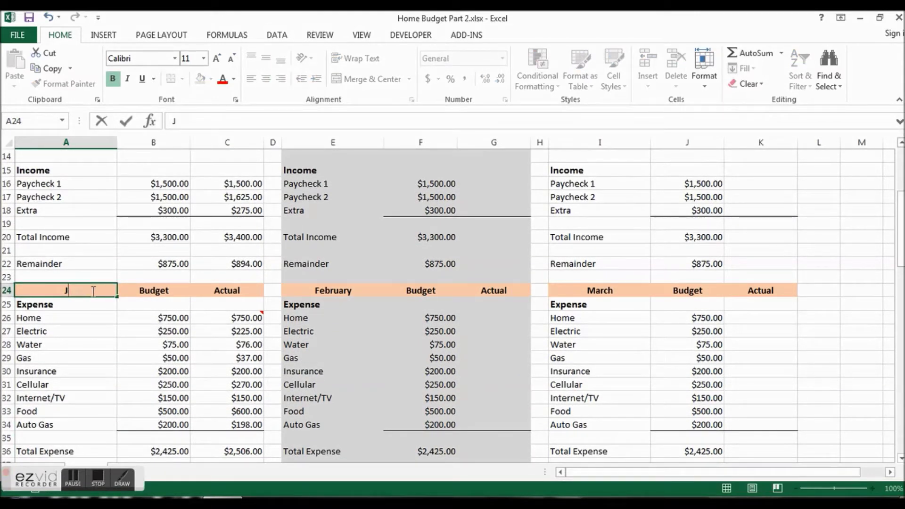
{"action": "type", "text": "April"}
Step: Change the February heading in E24 to May
{"action": "left_click", "coordinate": [334, 296]}
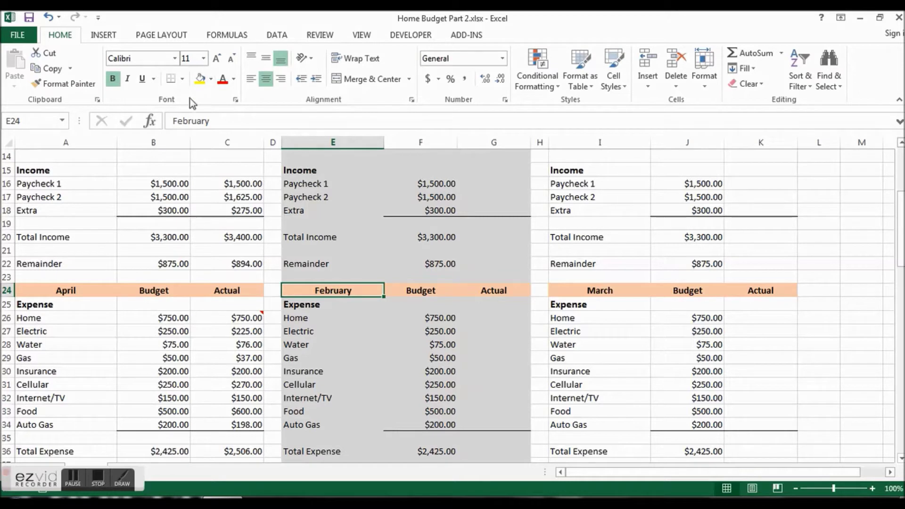
{"action": "double_click", "coordinate": [195, 121]}
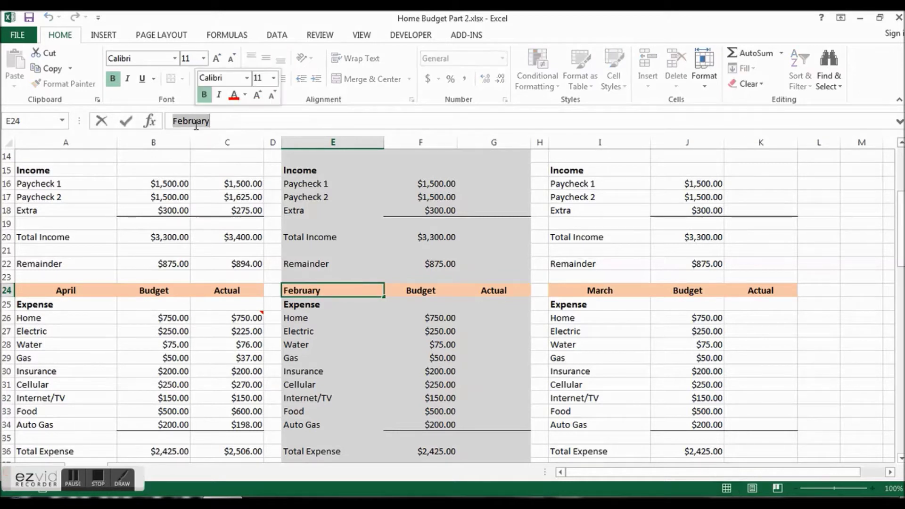
{"action": "type", "text": "May"}
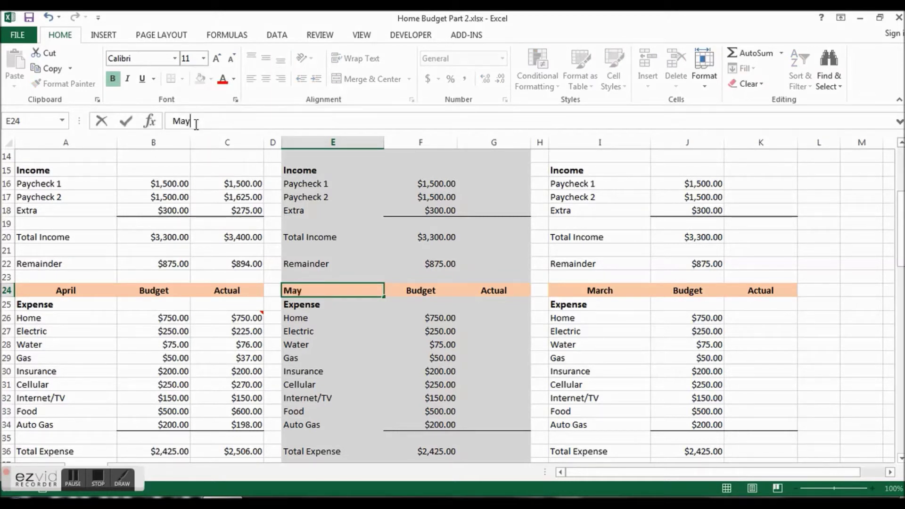
{"action": "key", "text": "Return"}
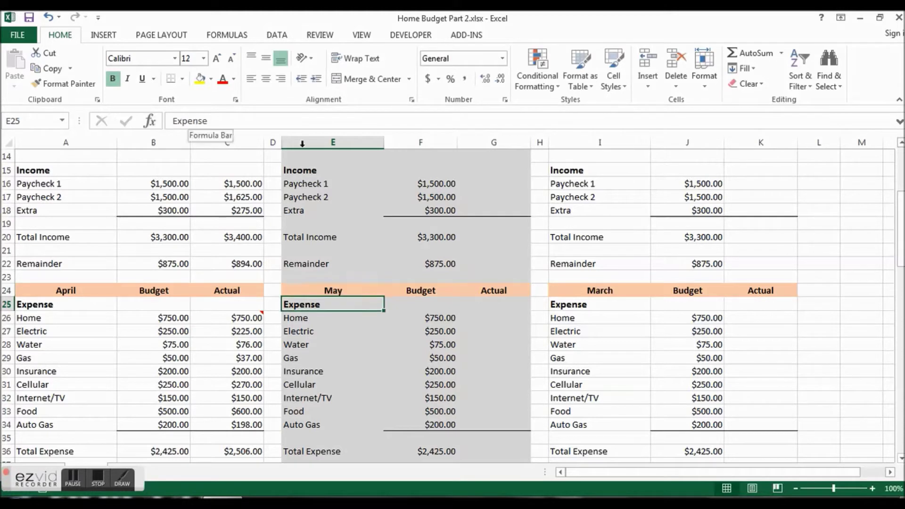
Step: Change the March heading in I24 to June
{"action": "left_click", "coordinate": [600, 292]}
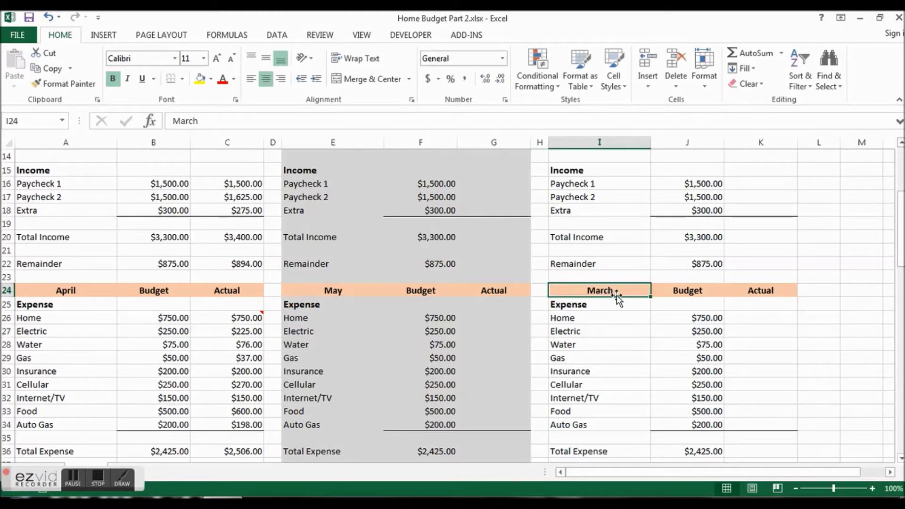
{"action": "double_click", "coordinate": [617, 292]}
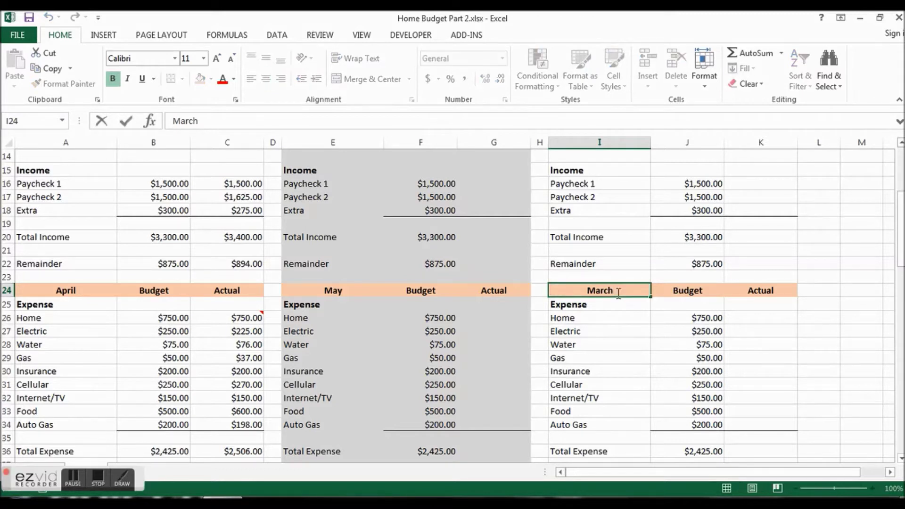
{"action": "key", "text": "BackSpace"}
{"action": "key", "text": "BackSpace"}
{"action": "key", "text": "BackSpace"}
{"action": "key", "text": "BackSpace"}
{"action": "key", "text": "BackSpace"}
{"action": "type", "text": "June"}
{"action": "key", "text": "Return"}
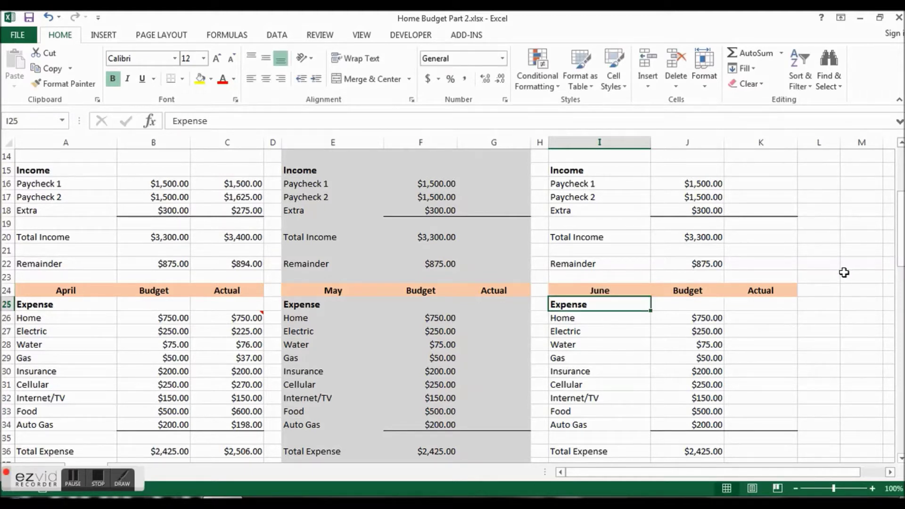
Step: Change the January heading in A47 of the third block to July
{"action": "left_click_drag", "start_coordinate": [898, 266], "coordinate": [887, 349]}
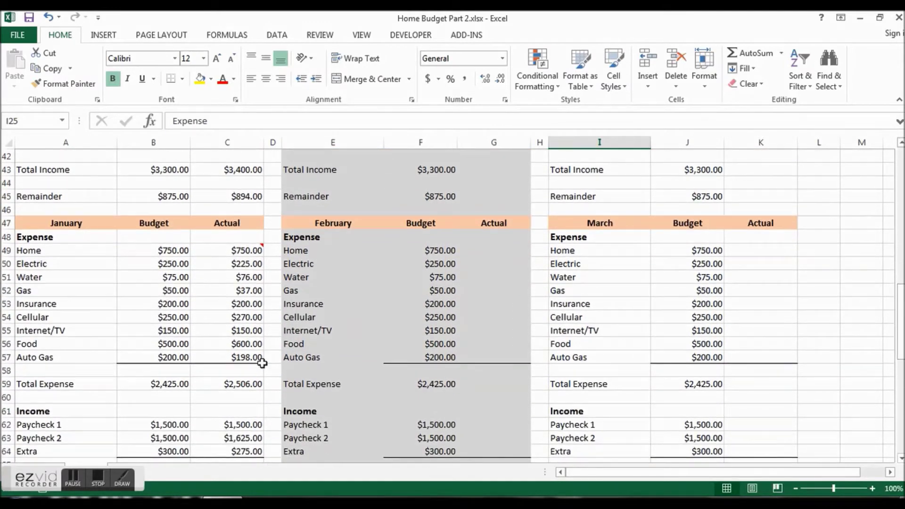
{"action": "left_click", "coordinate": [78, 223]}
{"action": "double_click", "coordinate": [204, 120]}
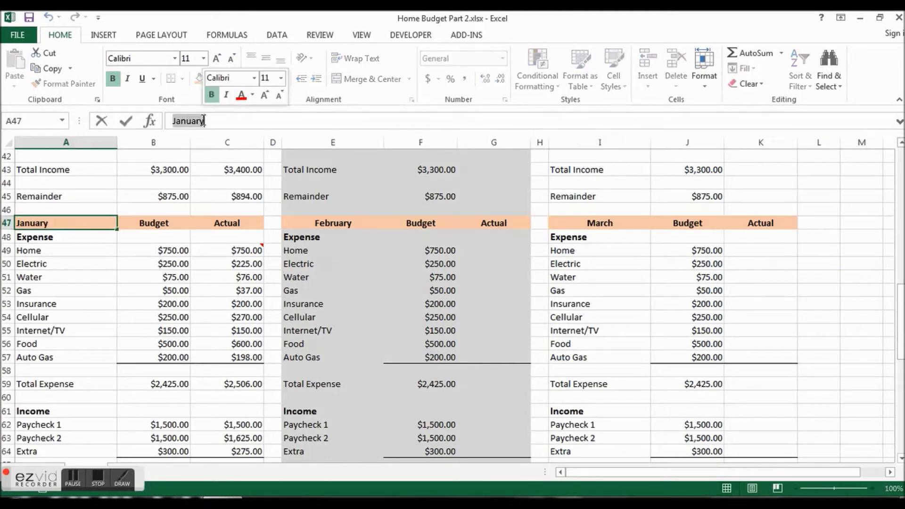
{"action": "type", "text": "July"}
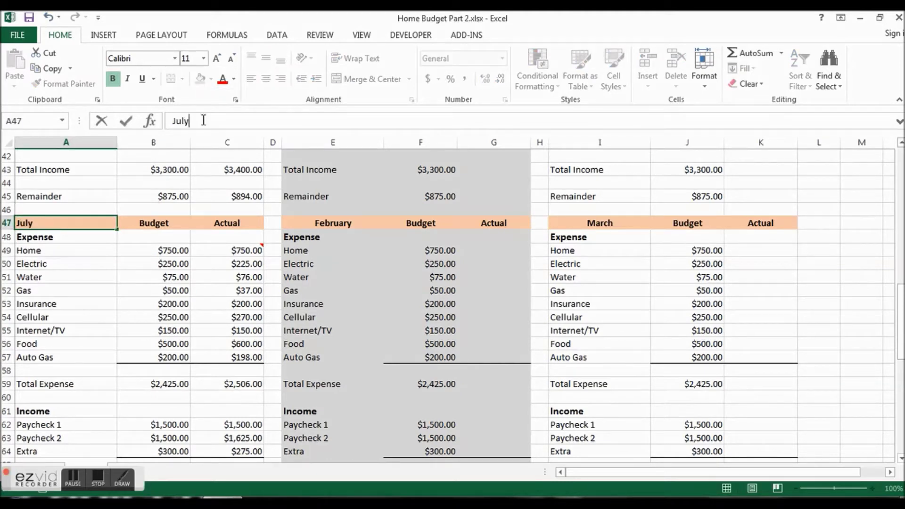
Step: Change the February heading in E47 to August and the March heading in I47 to September
{"action": "left_click", "coordinate": [342, 223]}
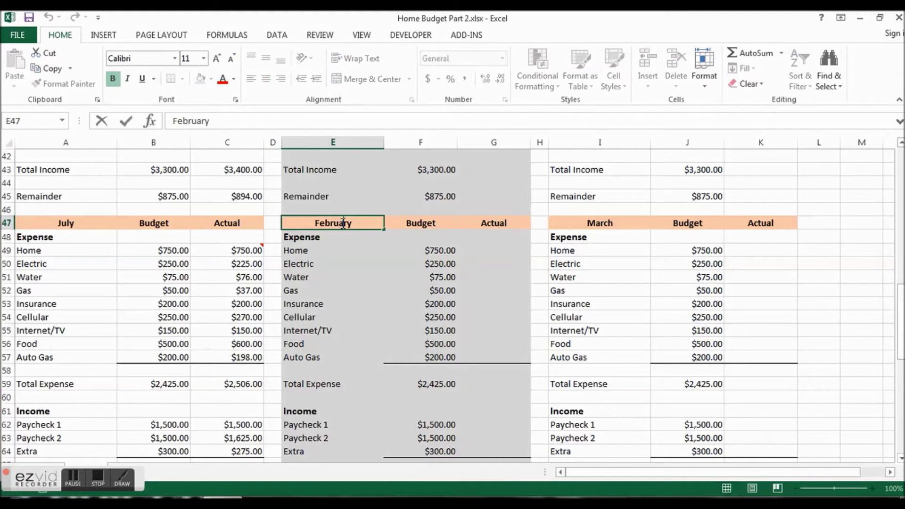
{"action": "double_click", "coordinate": [191, 121]}
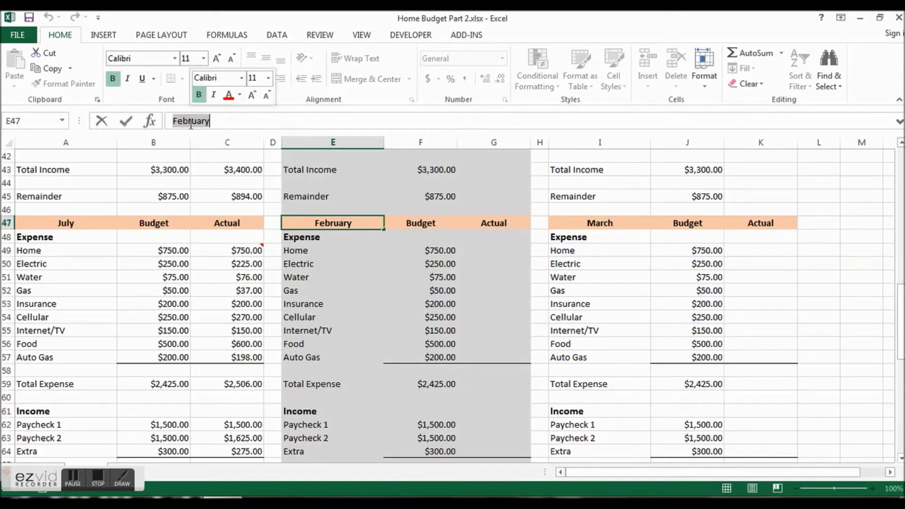
{"action": "type", "text": "August"}
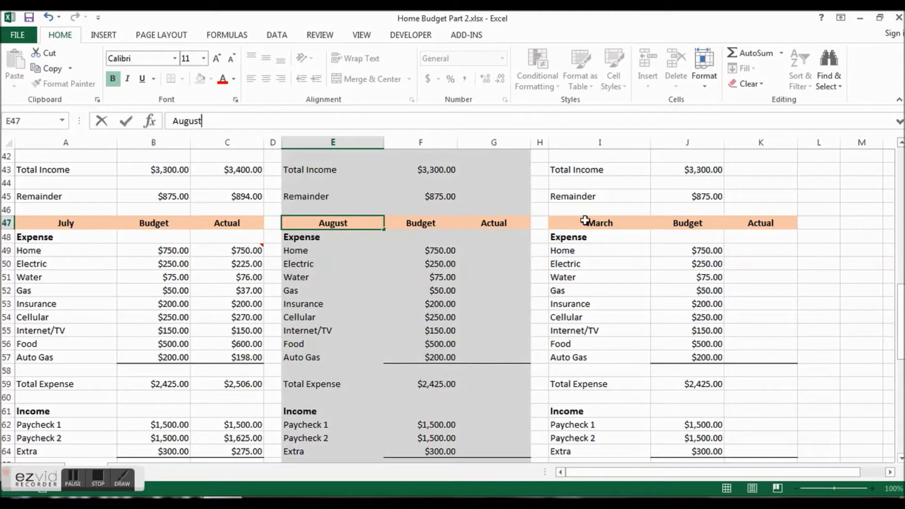
{"action": "left_click", "coordinate": [609, 223]}
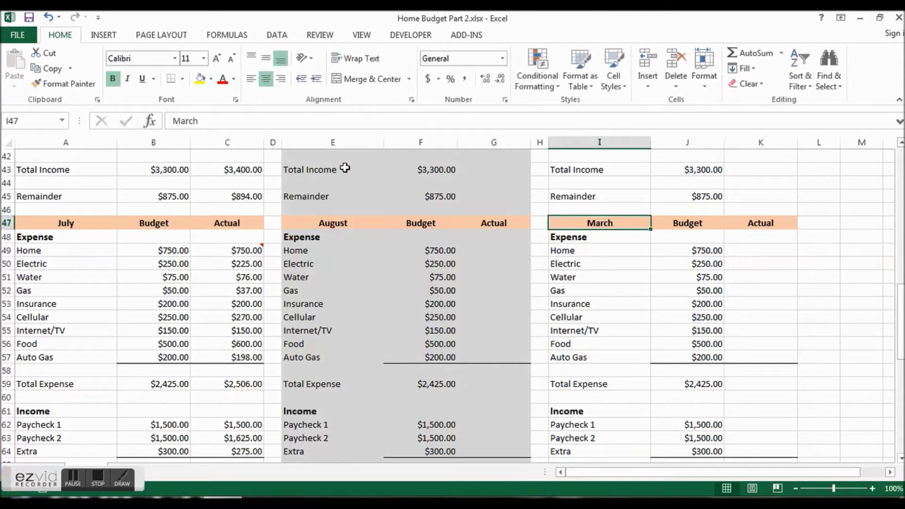
{"action": "double_click", "coordinate": [202, 119]}
{"action": "type", "text": "Sp"}
{"action": "type", "text": "ptember"}
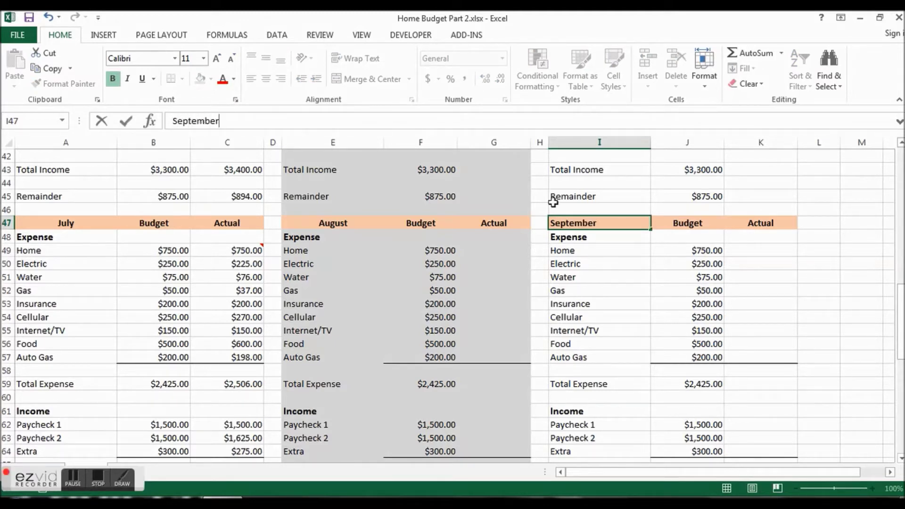
Step: Change the January heading in A70 of the last block to October
{"action": "left_click_drag", "start_coordinate": [900, 344], "coordinate": [901, 433]}
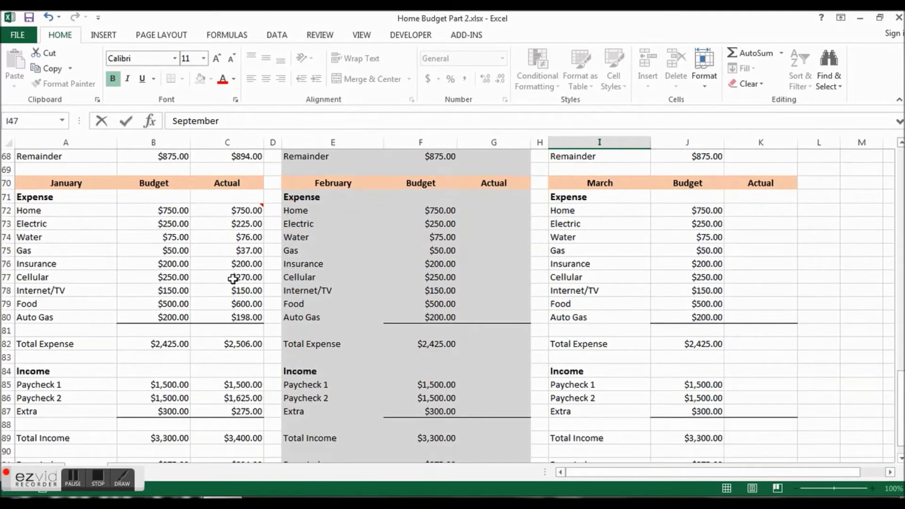
{"action": "left_click", "coordinate": [73, 187]}
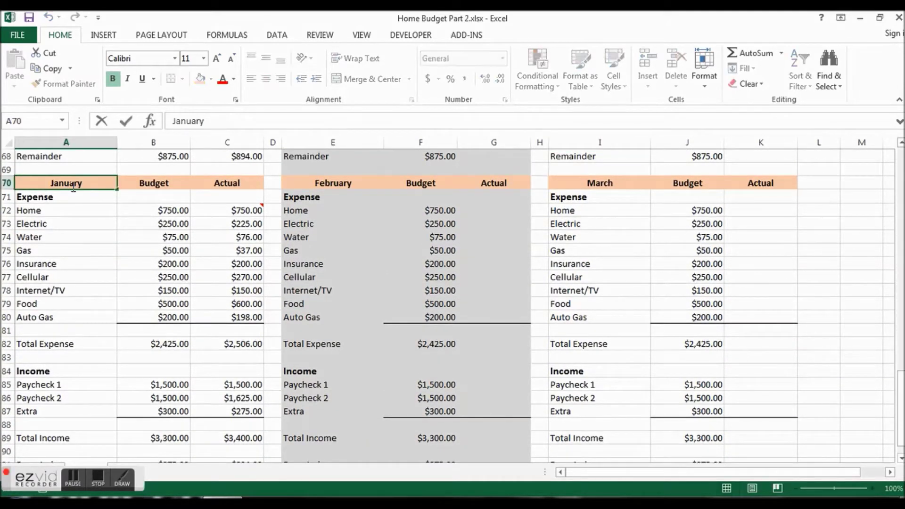
{"action": "double_click", "coordinate": [196, 121]}
{"action": "left_click", "coordinate": [196, 122]}
{"action": "double_click", "coordinate": [196, 121]}
{"action": "type", "text": "October"}
Step: Change the February heading in E70 to November and select the March heading in I70
{"action": "left_click", "coordinate": [344, 182]}
{"action": "double_click", "coordinate": [202, 121]}
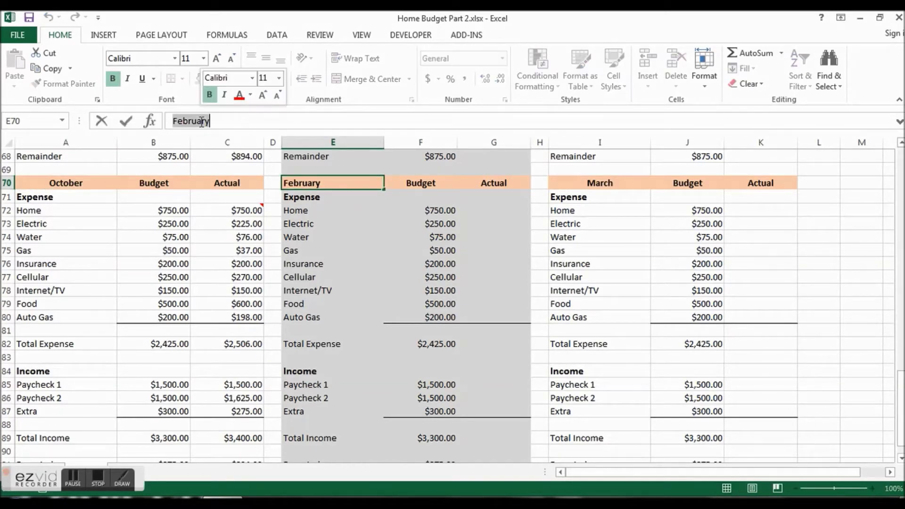
{"action": "type", "text": "No"}
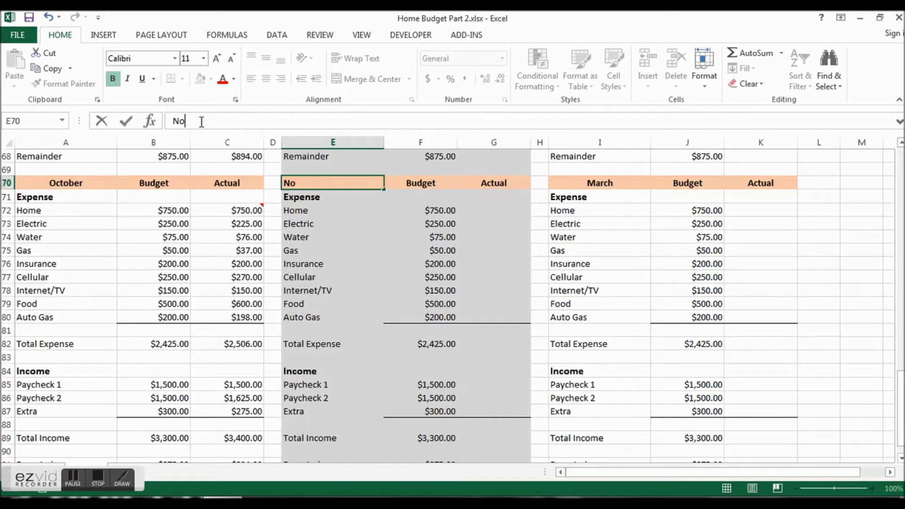
{"action": "type", "text": "vember"}
{"action": "left_click", "coordinate": [602, 183]}
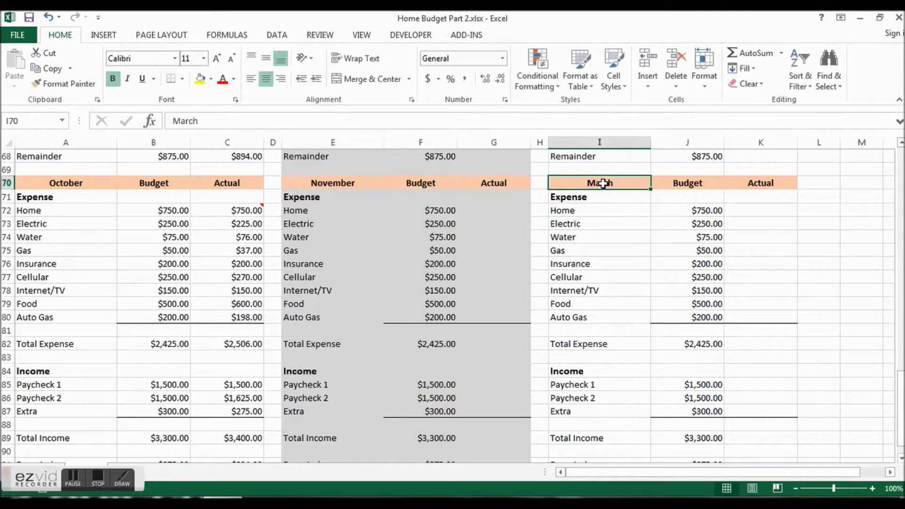
Step: Change the March heading in I70 of the last block to December
{"action": "left_click", "coordinate": [196, 121]}
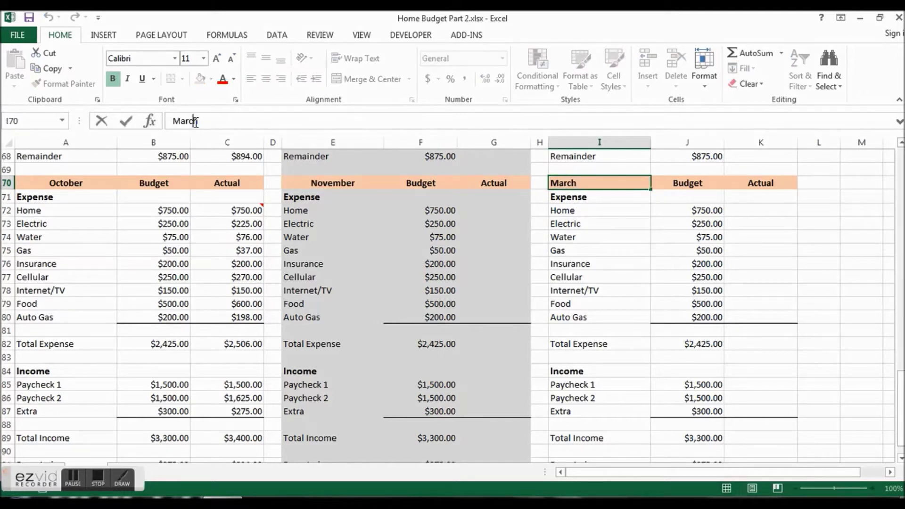
{"action": "double_click", "coordinate": [196, 121]}
{"action": "type", "text": "December"}
{"action": "key", "text": "Return"}
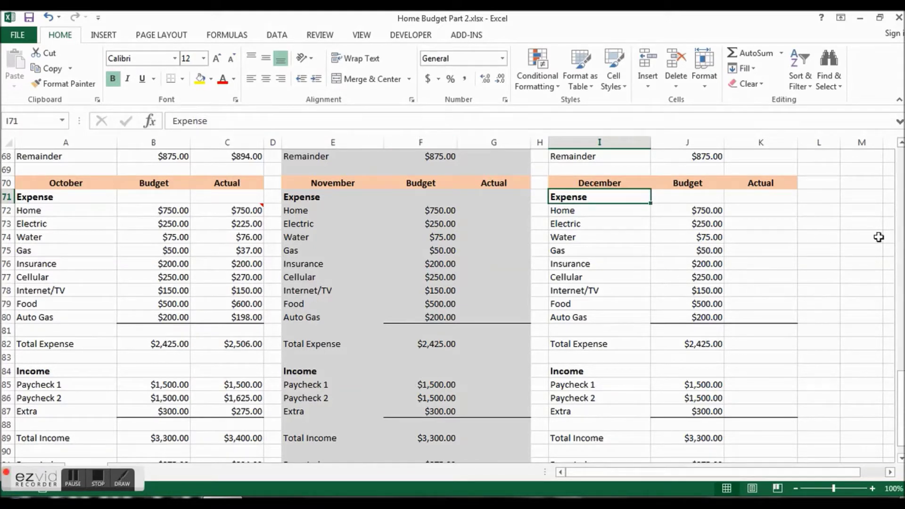
Step: Clear April's Actual expense amounts in C26:C34 and Actual income amounts in C39:C41
{"action": "left_click_drag", "start_coordinate": [901, 375], "coordinate": [853, 228]}
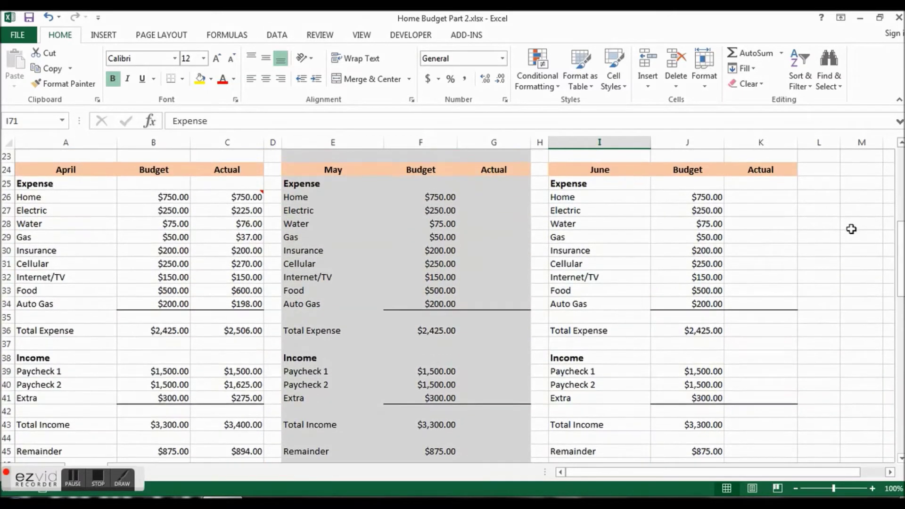
{"action": "left_click_drag", "start_coordinate": [236, 196], "coordinate": [238, 303]}
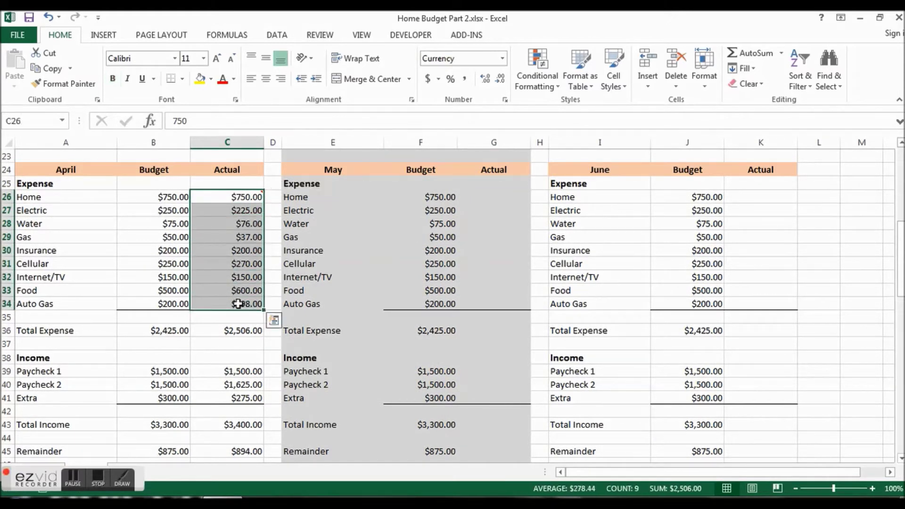
{"action": "key", "text": "Delete"}
{"action": "left_click_drag", "start_coordinate": [236, 371], "coordinate": [237, 380]}
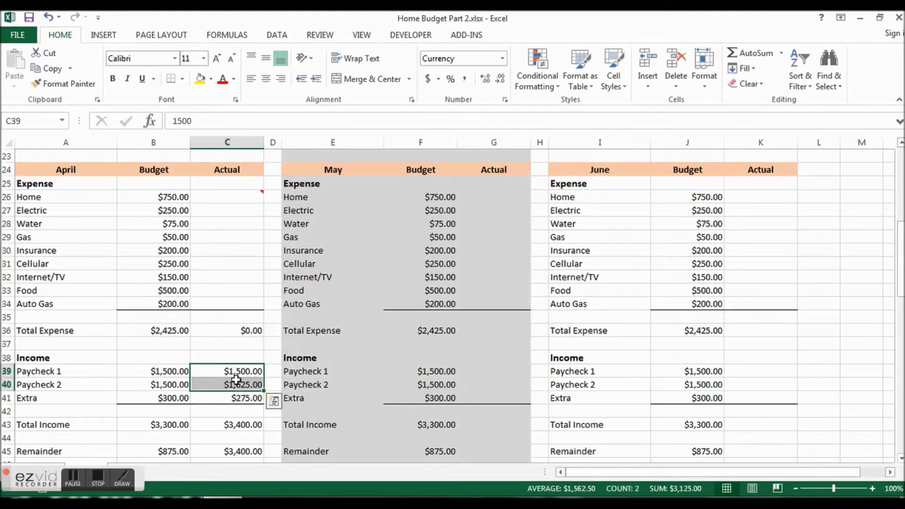
{"action": "key", "text": "Delete"}
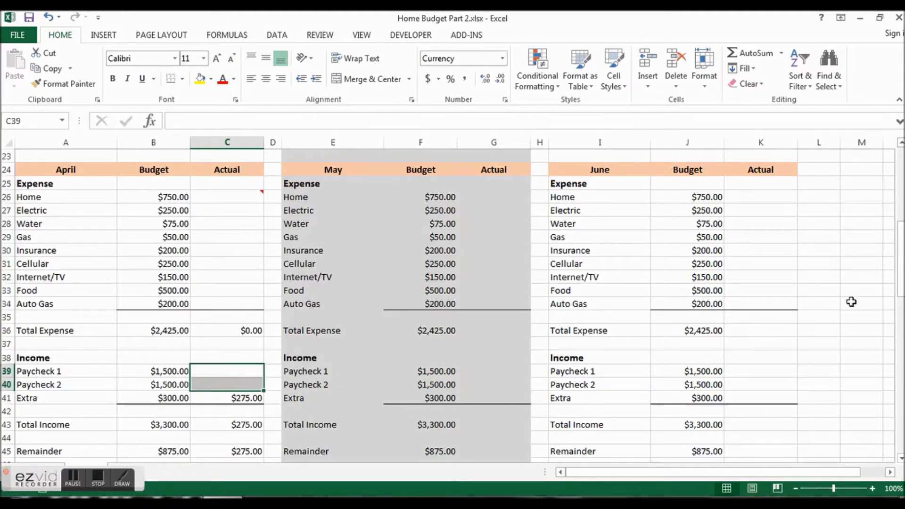
{"action": "left_click", "coordinate": [248, 399]}
{"action": "key", "text": "Delete"}
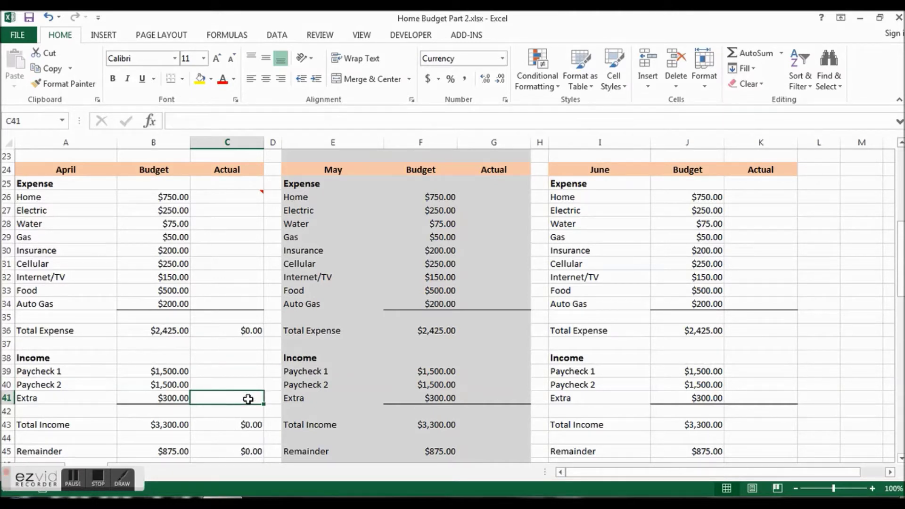
Step: Clear July's Actual expense amounts in C49:C57 and Actual income amounts in C62:C64
{"action": "left_click_drag", "start_coordinate": [900, 298], "coordinate": [901, 353]}
{"action": "left_click", "coordinate": [239, 223]}
{"action": "left_click_drag", "start_coordinate": [239, 223], "coordinate": [242, 326]}
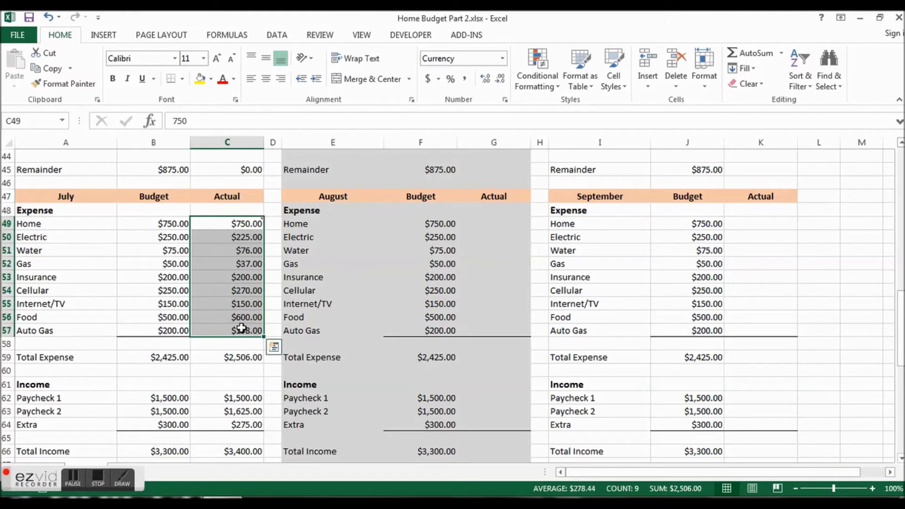
{"action": "key", "text": "Delete"}
{"action": "left_click_drag", "start_coordinate": [248, 397], "coordinate": [248, 406]}
{"action": "key", "text": "Delete"}
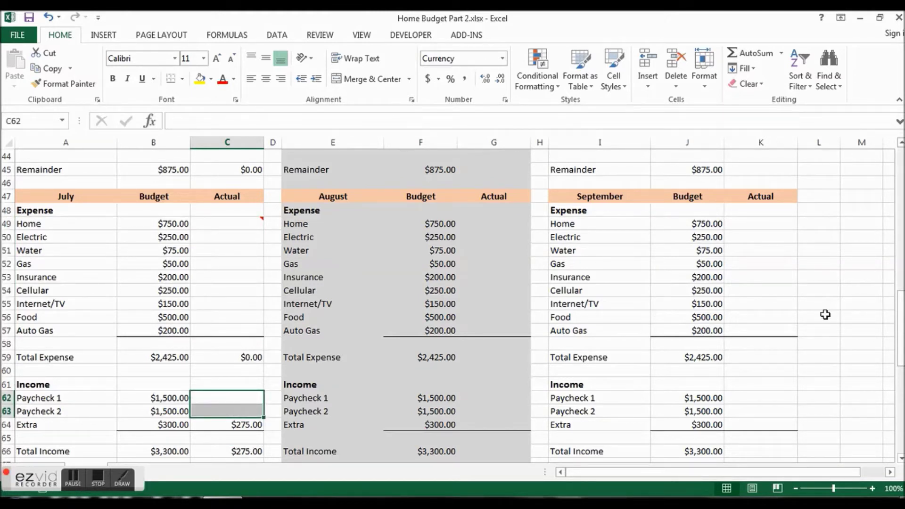
{"action": "left_click_drag", "start_coordinate": [901, 330], "coordinate": [900, 384]}
{"action": "left_click", "coordinate": [219, 254]}
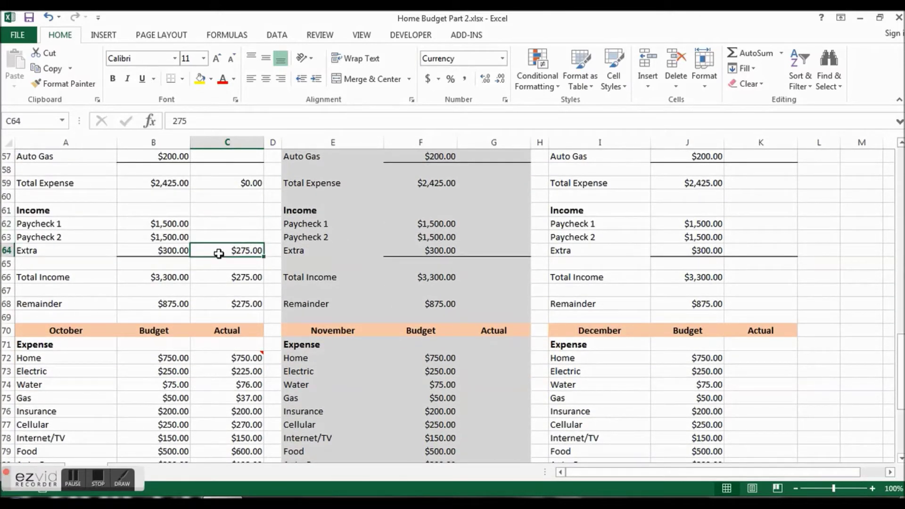
{"action": "key", "text": "Delete"}
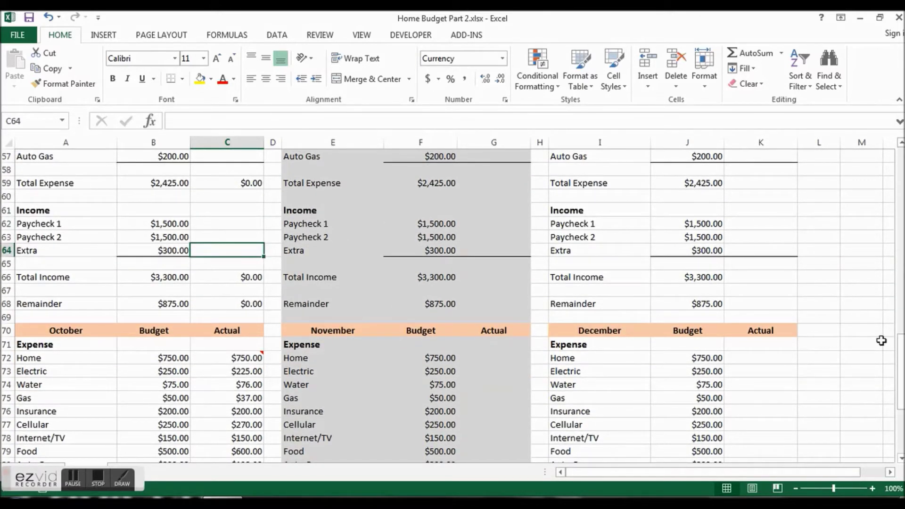
Step: Clear October's Actual income amounts in C85:C87 and Actual expense amounts in C72:C80
{"action": "left_click_drag", "start_coordinate": [891, 350], "coordinate": [891, 392]}
{"action": "left_click_drag", "start_coordinate": [243, 357], "coordinate": [243, 382]}
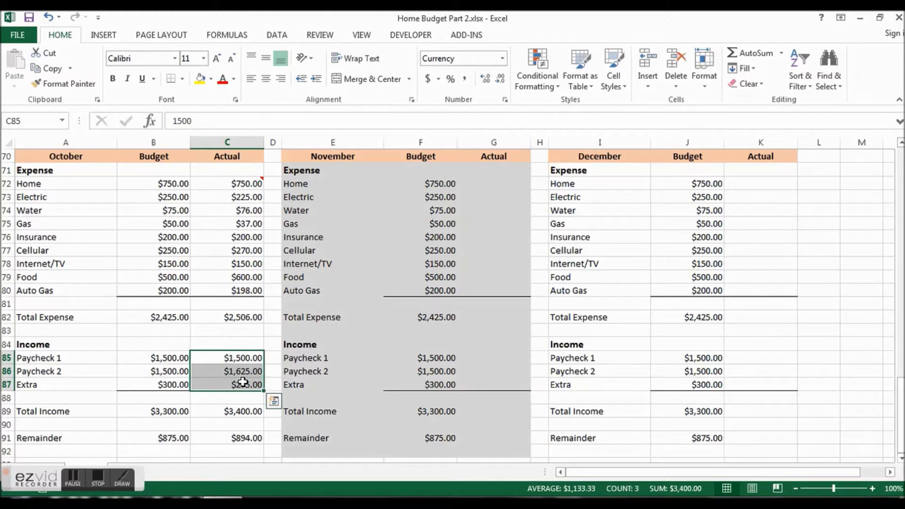
{"action": "key", "text": "Delete"}
{"action": "left_click_drag", "start_coordinate": [247, 291], "coordinate": [254, 188]}
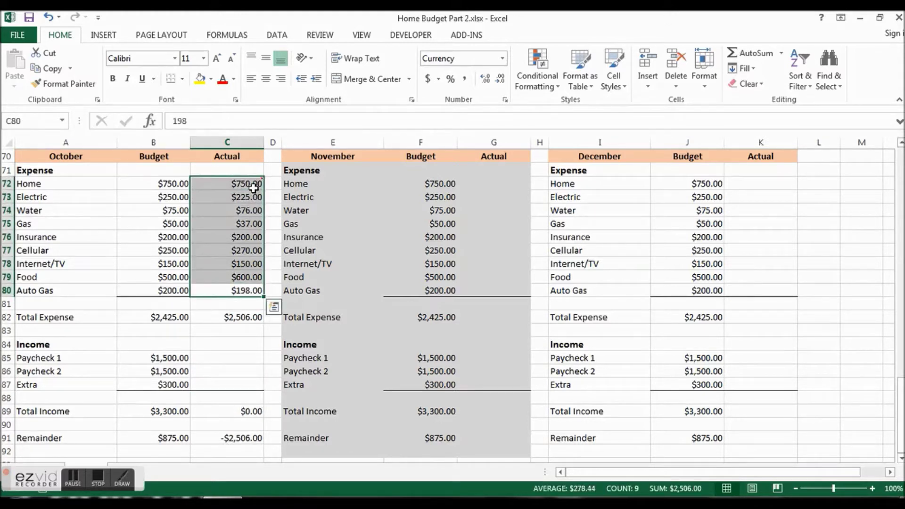
{"action": "key", "text": "Delete"}
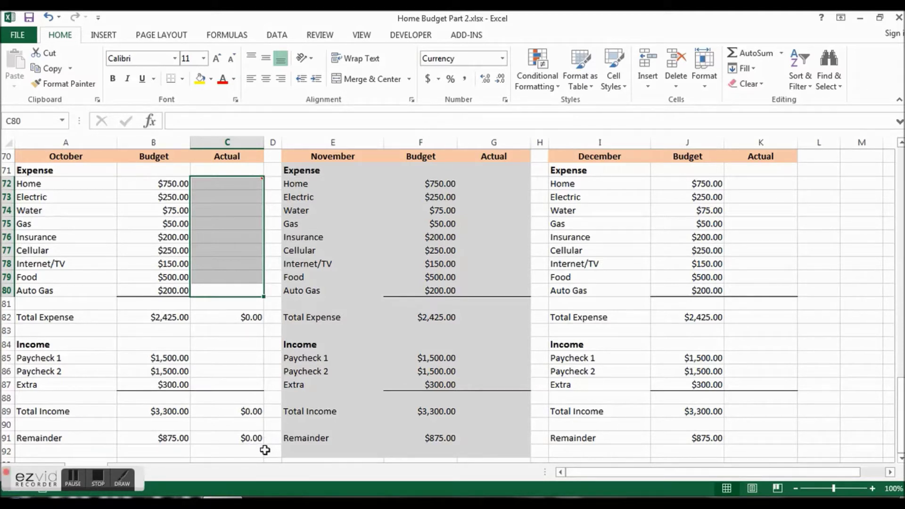
{"action": "left_click", "coordinate": [250, 439]}
{"action": "left_click", "coordinate": [249, 413]}
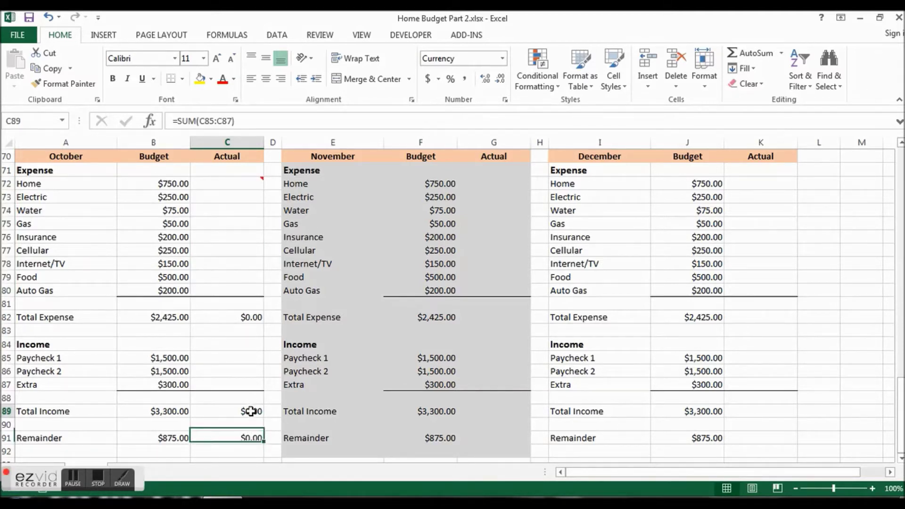
{"action": "left_click", "coordinate": [490, 346]}
{"action": "left_click", "coordinate": [745, 331]}
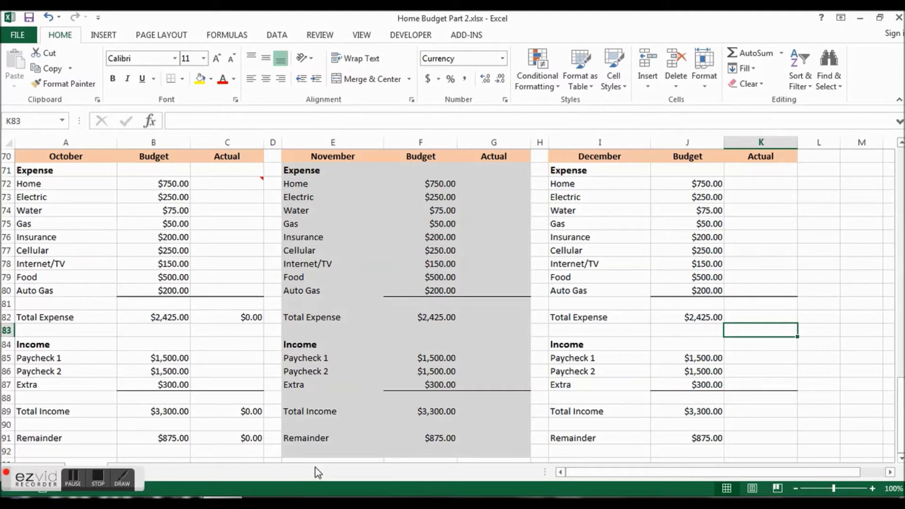
Step: Try to copy October's Actual Remainder formula from C91 into November's Actual Remainder cell G91
{"action": "left_click", "coordinate": [235, 438]}
{"action": "key", "text": "ctrl+c"}
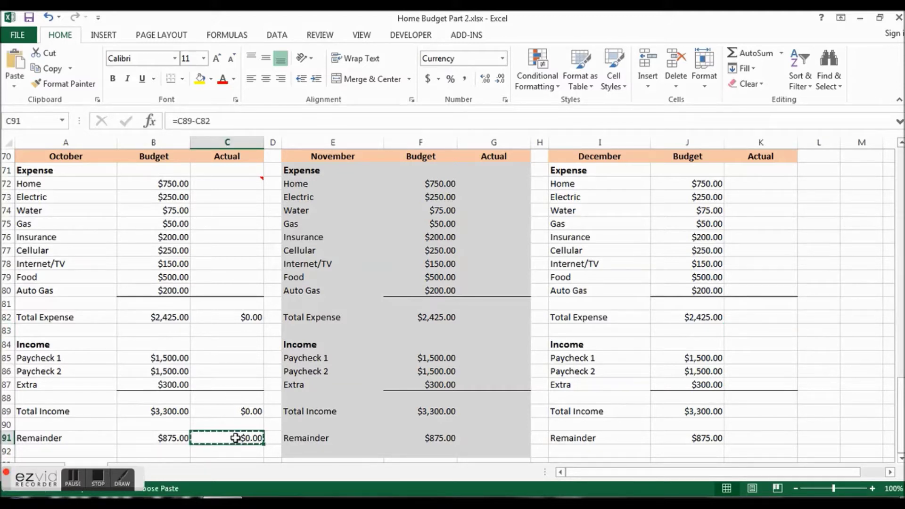
{"action": "left_click", "coordinate": [486, 440]}
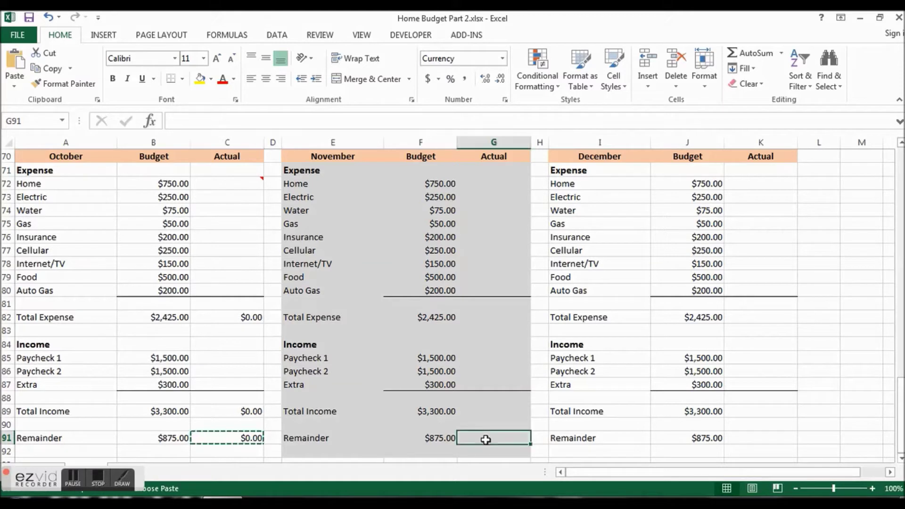
{"action": "left_click", "coordinate": [740, 443]}
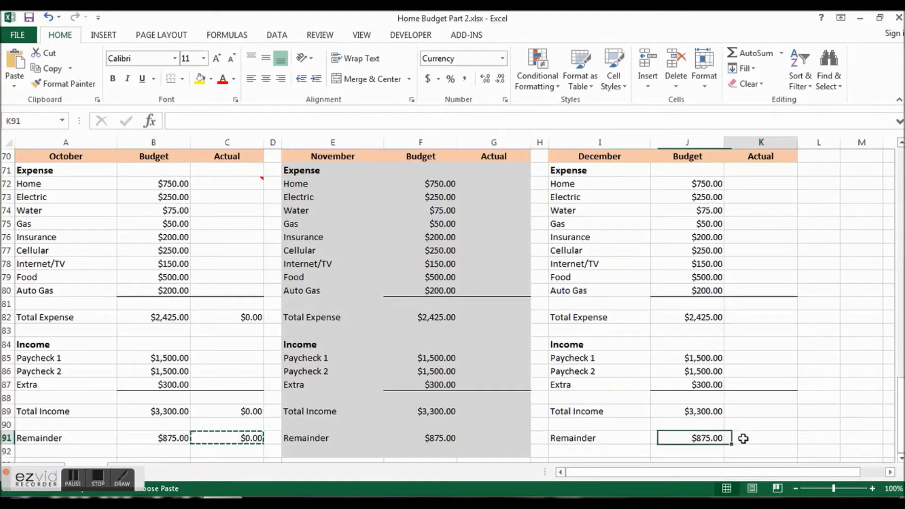
{"action": "left_click", "coordinate": [485, 440]}
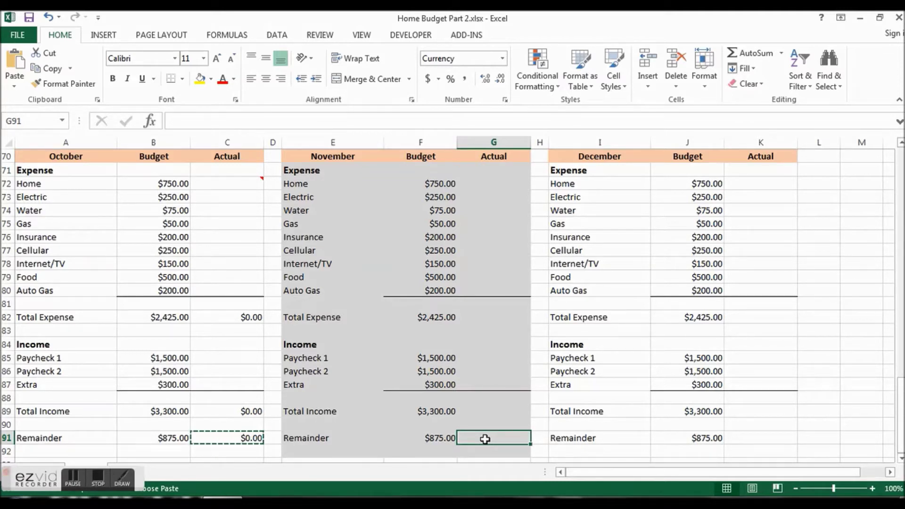
{"action": "key", "text": "ctrl+v"}
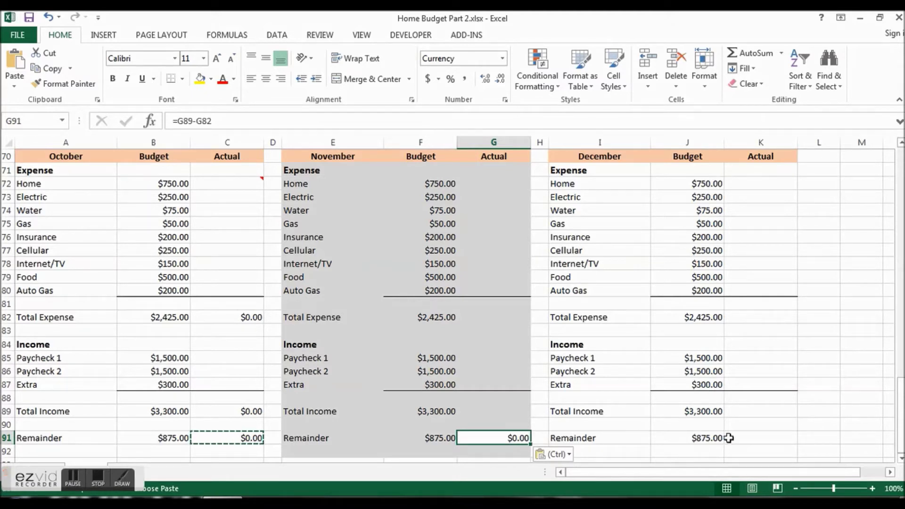
{"action": "left_click", "coordinate": [764, 440]}
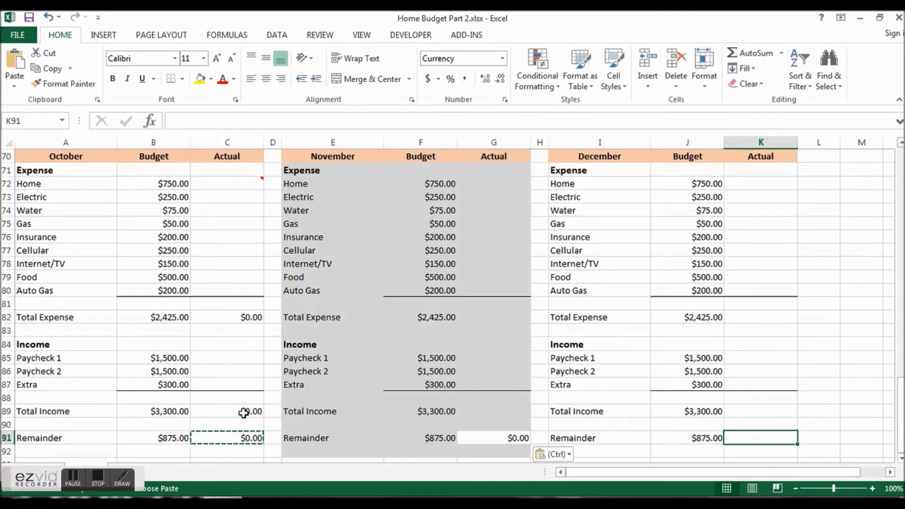
{"action": "key", "text": "ctrl+z"}
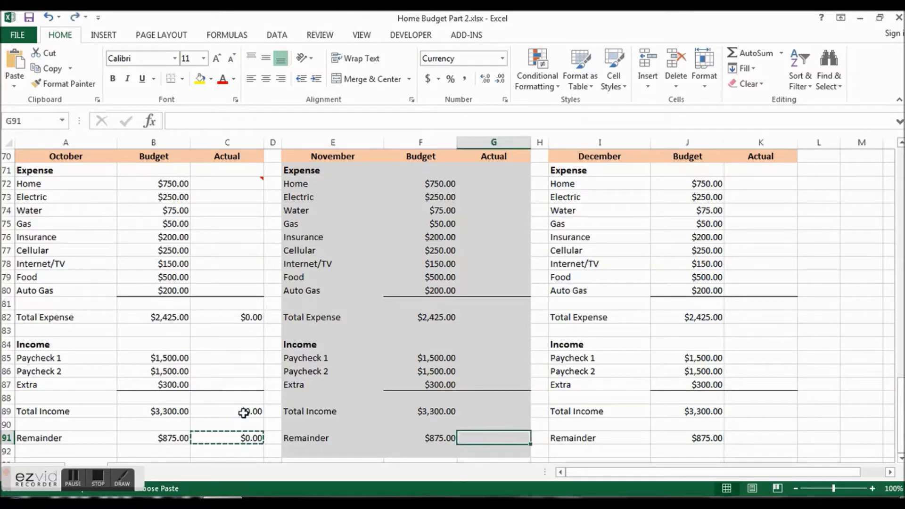
Step: Try to select October's Actual totals C89 and C82 together with July's Actual totals C68, C66 and C59
{"action": "left_click", "coordinate": [243, 413]}
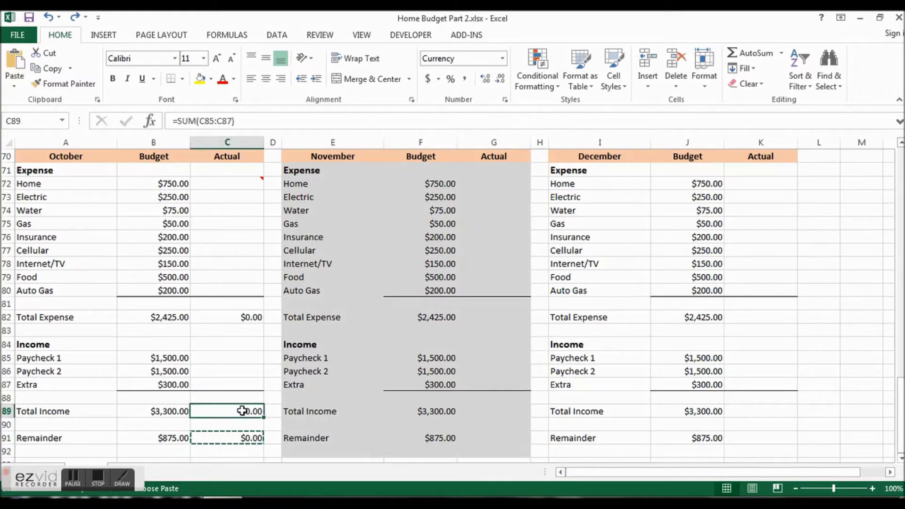
{"action": "left_click", "coordinate": [243, 412], "text": "ctrl"}
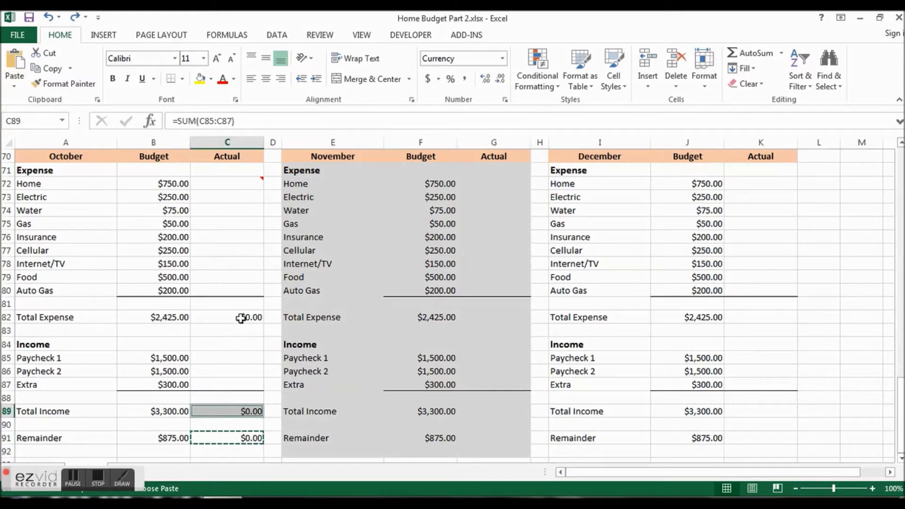
{"action": "left_click", "coordinate": [241, 317], "text": "ctrl"}
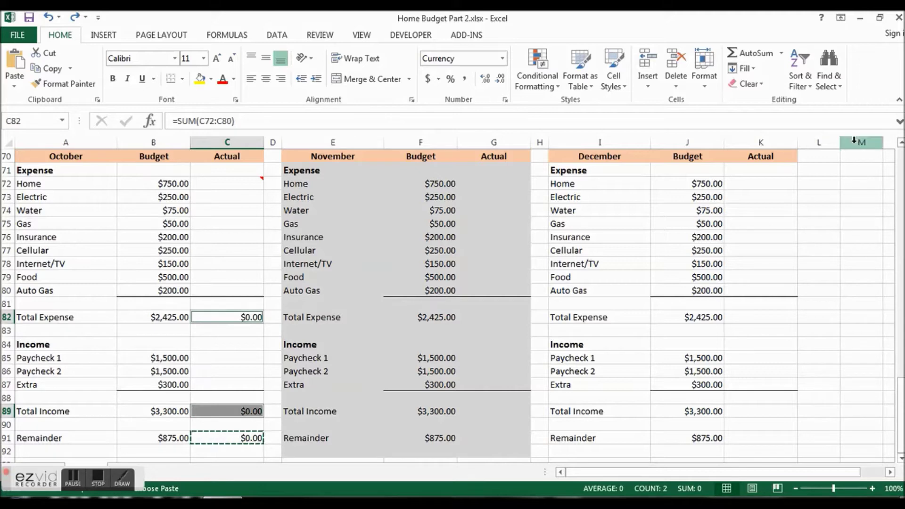
{"action": "scroll", "coordinate": [901, 146], "scroll_direction": "up", "scroll_amount": 4}
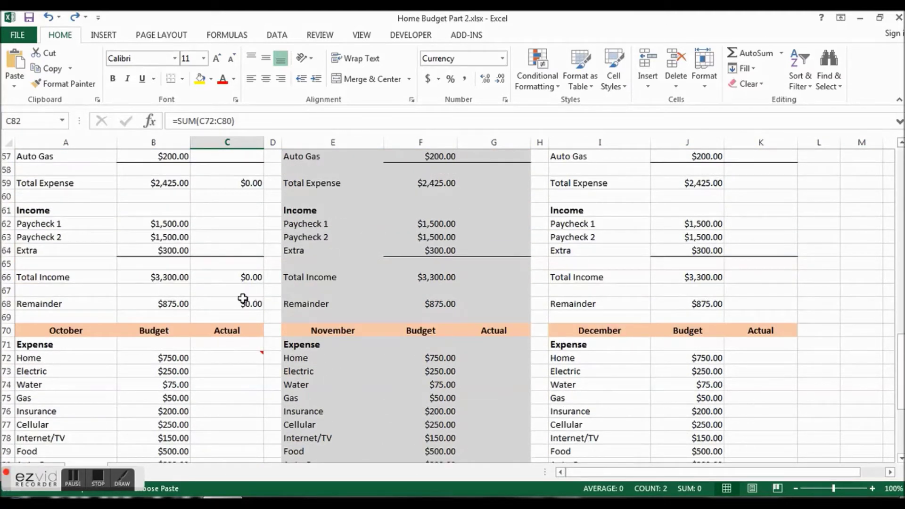
{"action": "left_click", "coordinate": [242, 303], "text": "ctrl"}
{"action": "left_click", "coordinate": [242, 278], "text": "ctrl"}
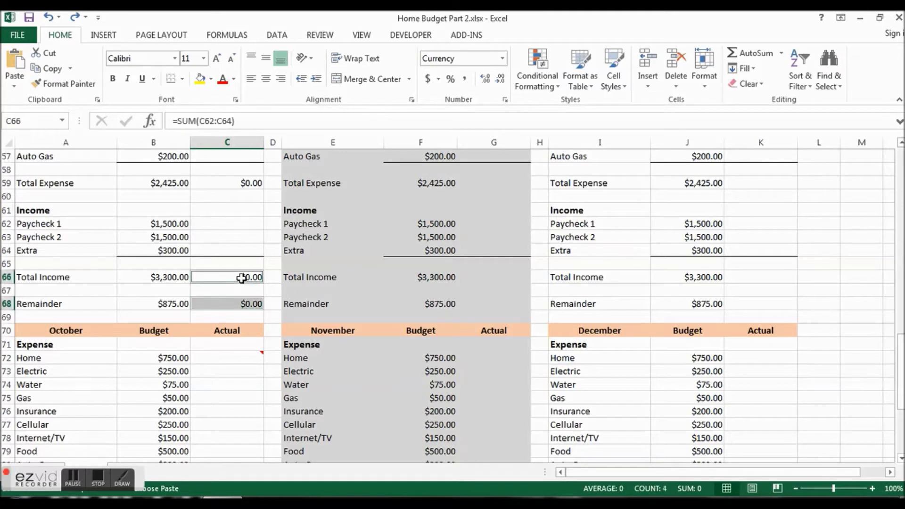
{"action": "left_click", "coordinate": [245, 183], "text": "ctrl"}
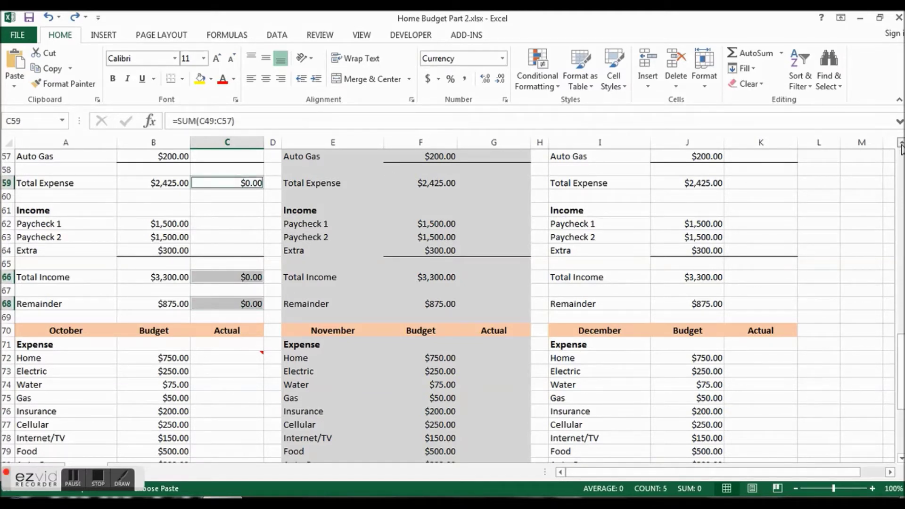
Step: Try to add April's Actual Remainder, Total Income and Total Expense cells C45, C43 and C36 to the selection
{"action": "scroll", "coordinate": [902, 148], "scroll_direction": "up", "scroll_amount": 5}
{"action": "scroll", "coordinate": [902, 149], "scroll_direction": "up", "scroll_amount": 3}
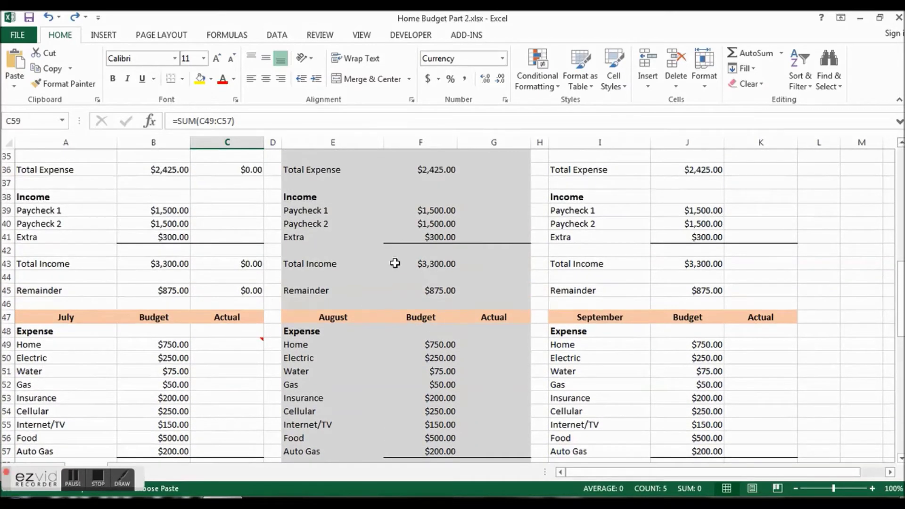
{"action": "left_click", "coordinate": [237, 293]}
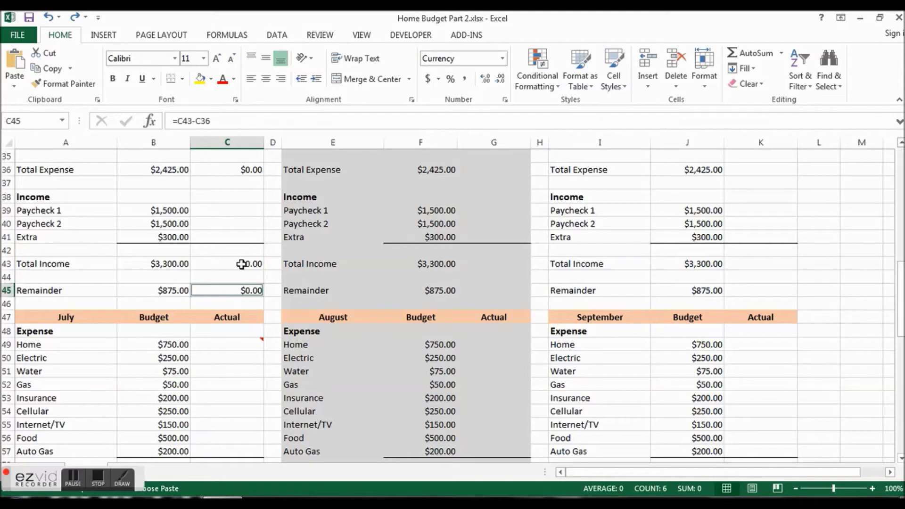
{"action": "left_click", "coordinate": [242, 264], "text": "ctrl"}
{"action": "left_click", "coordinate": [249, 168], "text": "ctrl"}
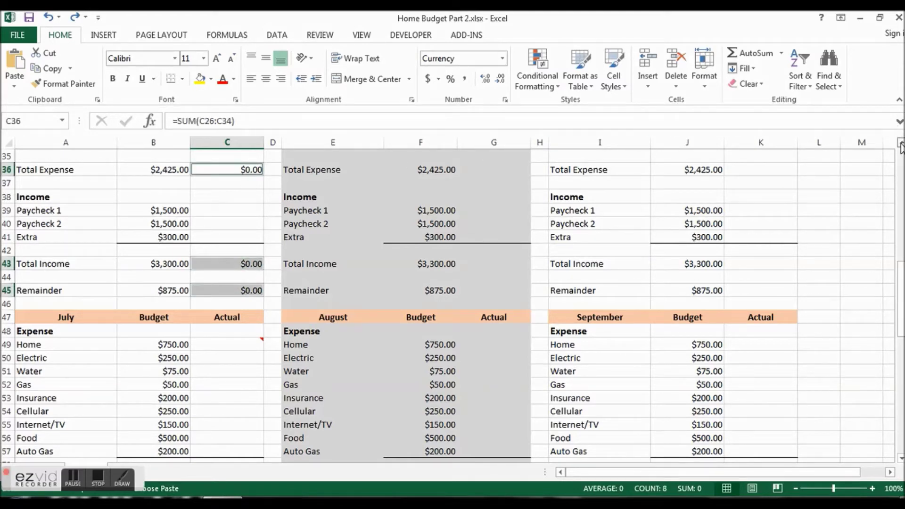
{"action": "scroll", "coordinate": [901, 147], "scroll_direction": "up", "scroll_amount": 3}
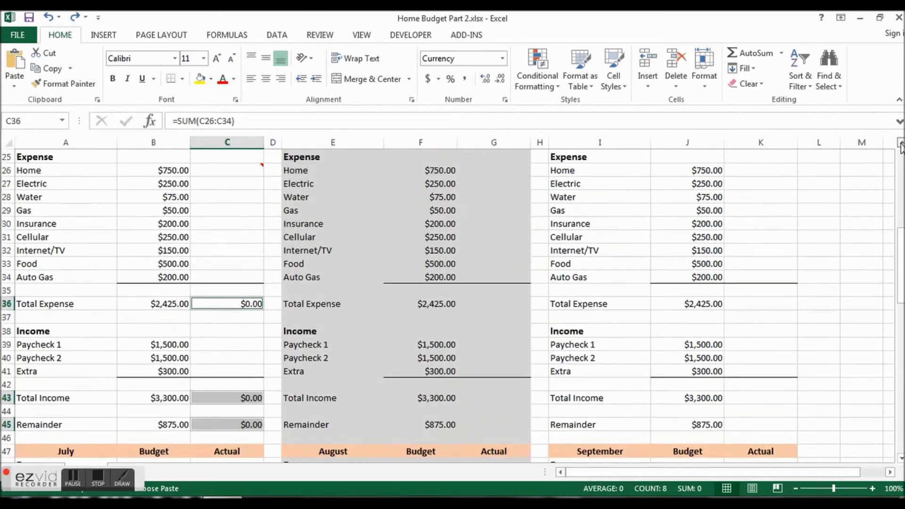
{"action": "scroll", "coordinate": [901, 147], "scroll_direction": "up", "scroll_amount": 1}
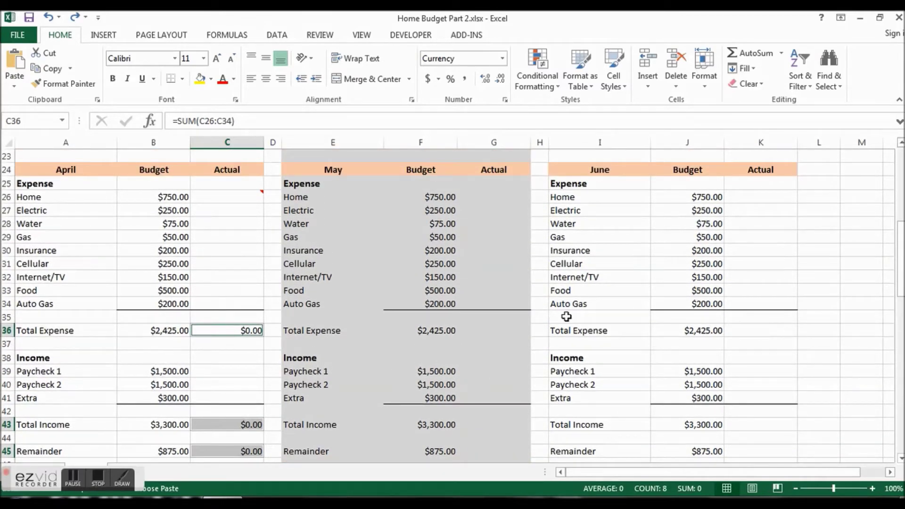
{"action": "left_click", "coordinate": [501, 331]}
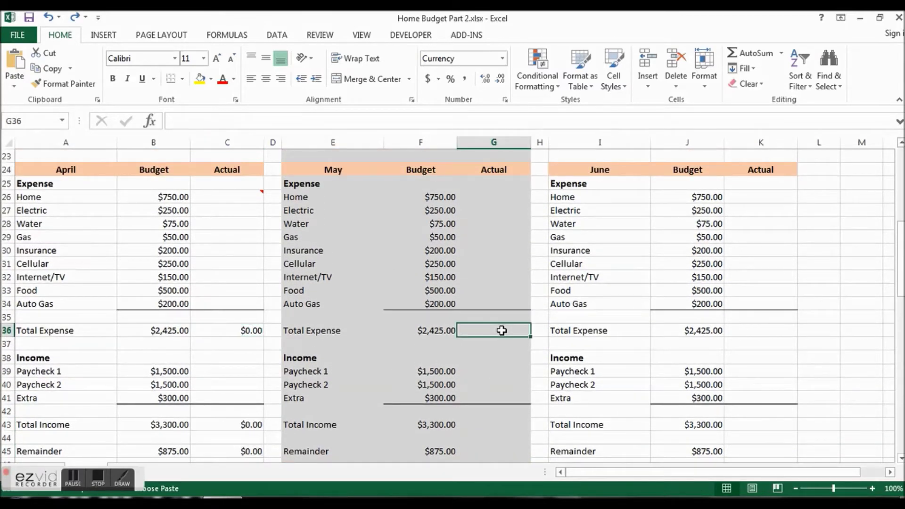
Step: Paste the copied formula into May's and June's Actual Total Expense cells, giving =G34-G27 in G36 and =K34-K27 in K36
{"action": "type", "text": "=G34-G27"}
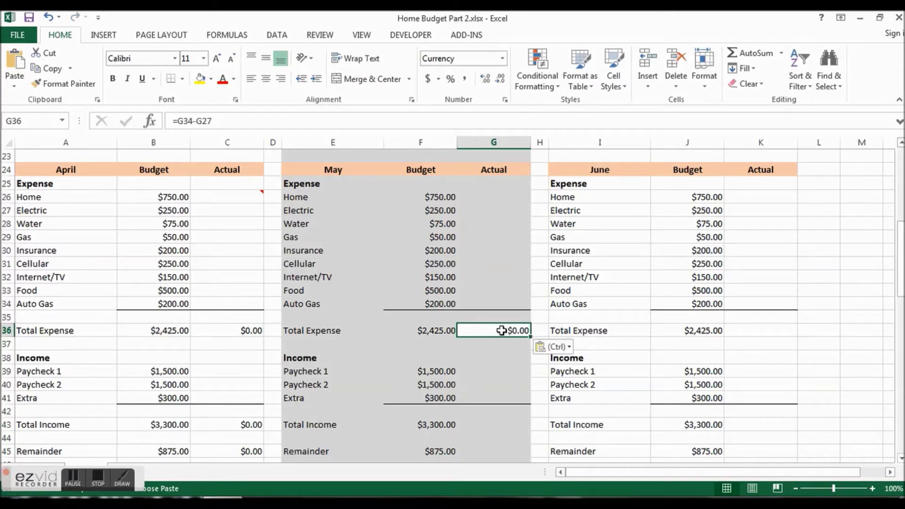
{"action": "left_click", "coordinate": [746, 330]}
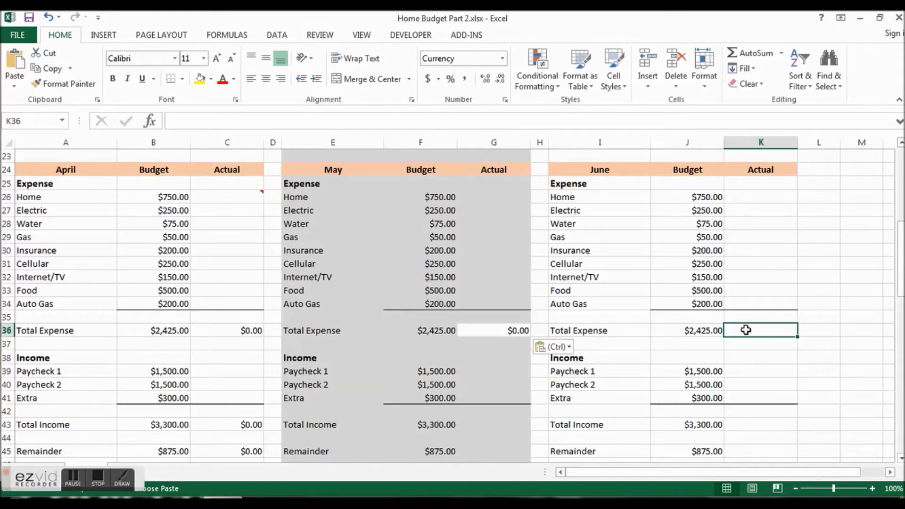
{"action": "type", "text": "$0.00"}
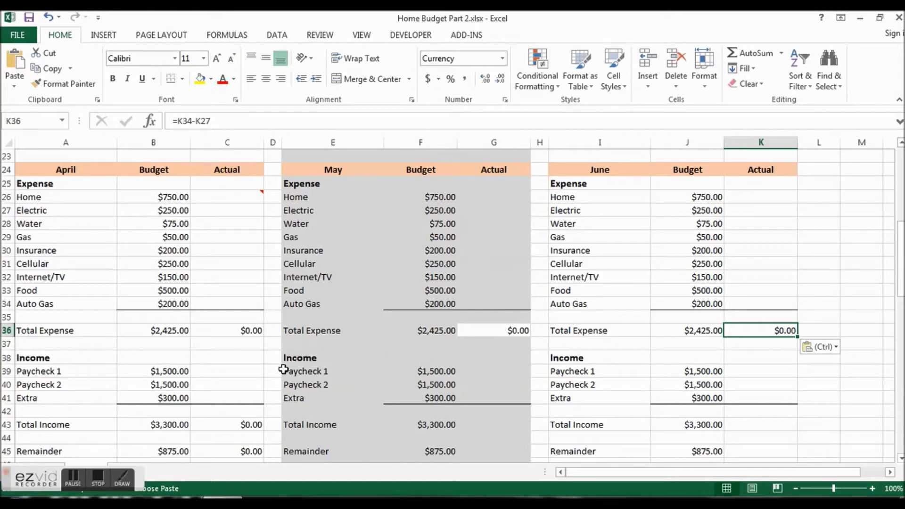
Step: Copy April's Actual Total Income formula from C43 into May's cell G43 and June's cell K43
{"action": "left_click", "coordinate": [253, 425]}
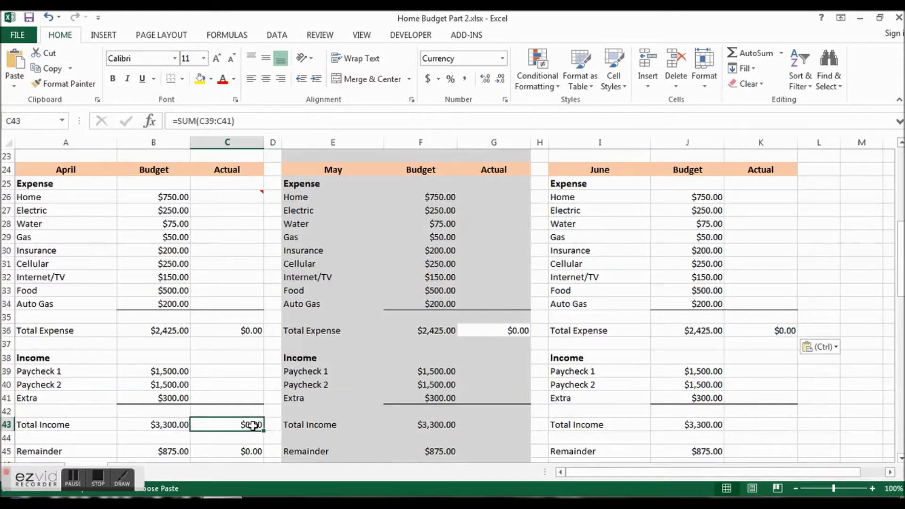
{"action": "key", "text": "ctrl+c"}
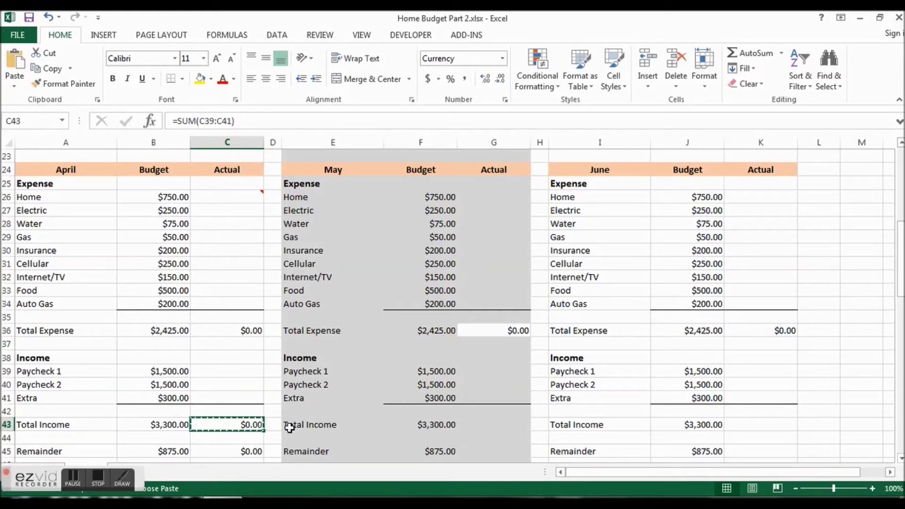
{"action": "left_click", "coordinate": [493, 425]}
{"action": "key", "text": "ctrl+v"}
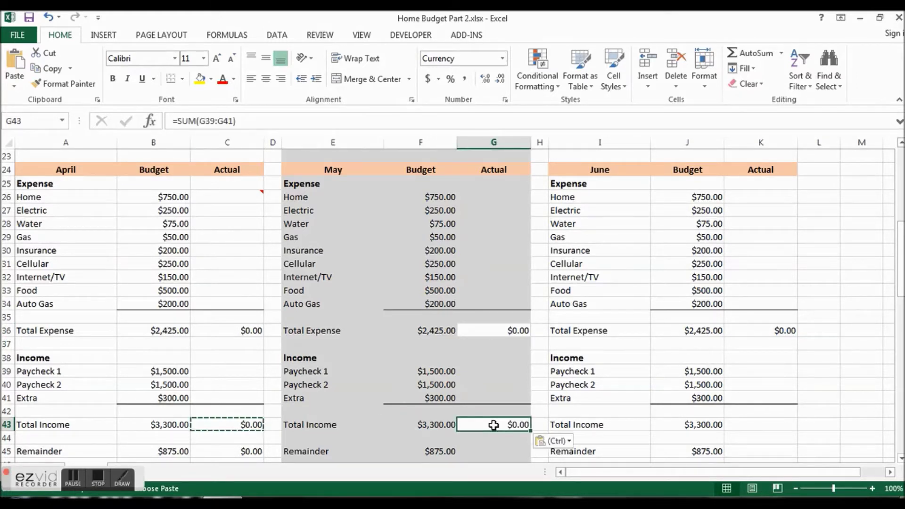
{"action": "left_click", "coordinate": [754, 423]}
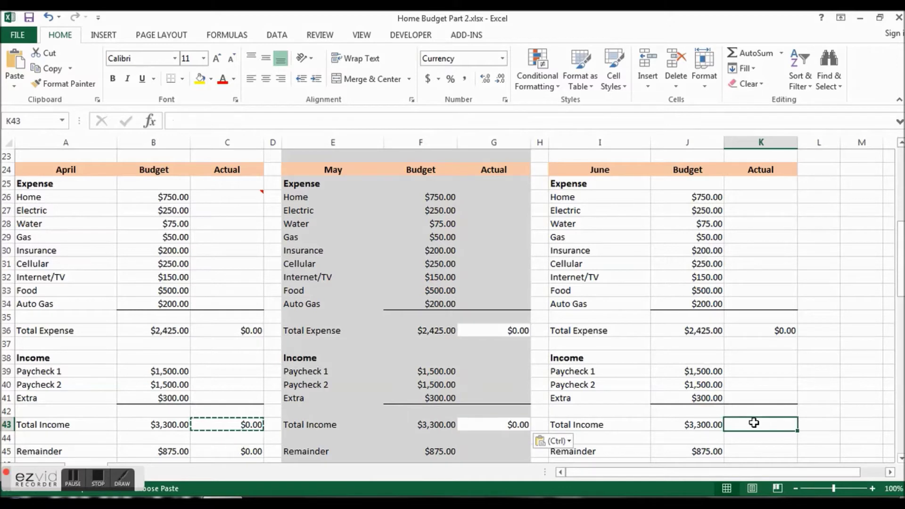
{"action": "key", "text": "ctrl+v"}
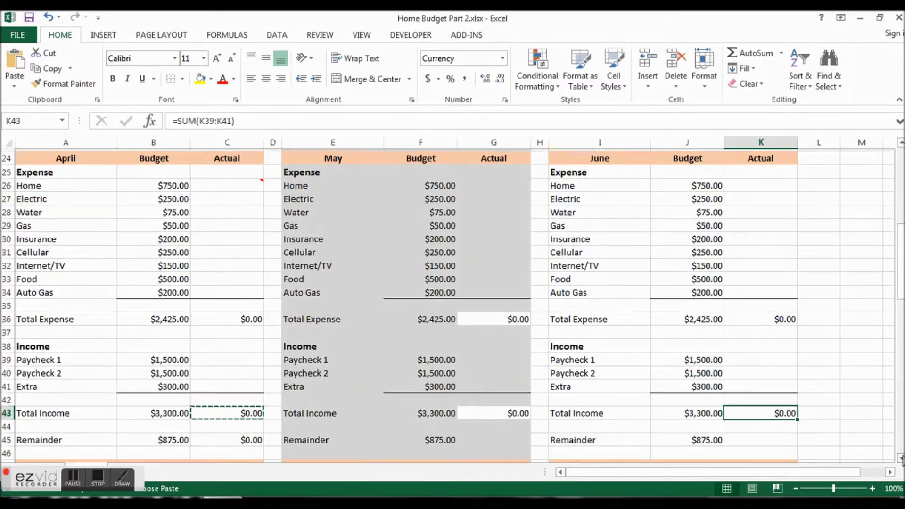
Step: Try to paste the copied Total Income formula over April's Actual Remainder in C45
{"action": "left_click", "coordinate": [901, 458]}
{"action": "left_click", "coordinate": [901, 458]}
{"action": "left_click", "coordinate": [901, 458]}
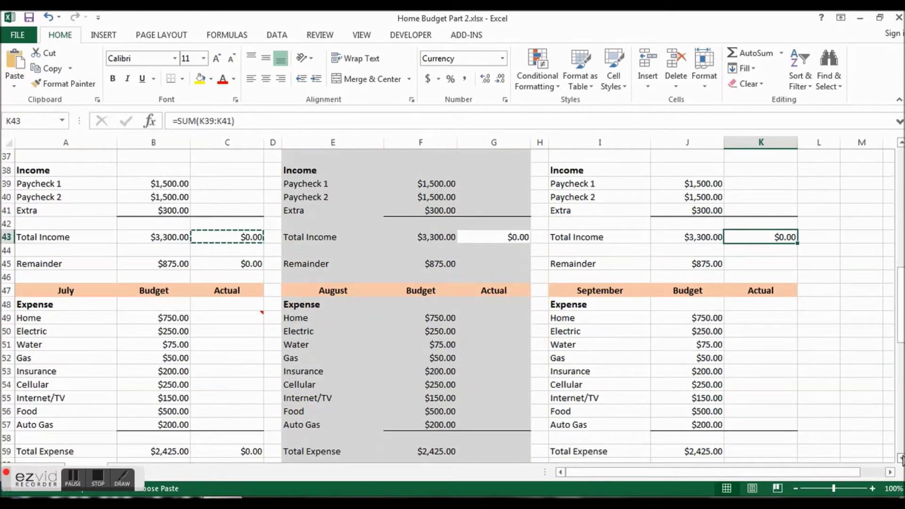
{"action": "left_click", "coordinate": [901, 457]}
{"action": "left_click", "coordinate": [226, 253]}
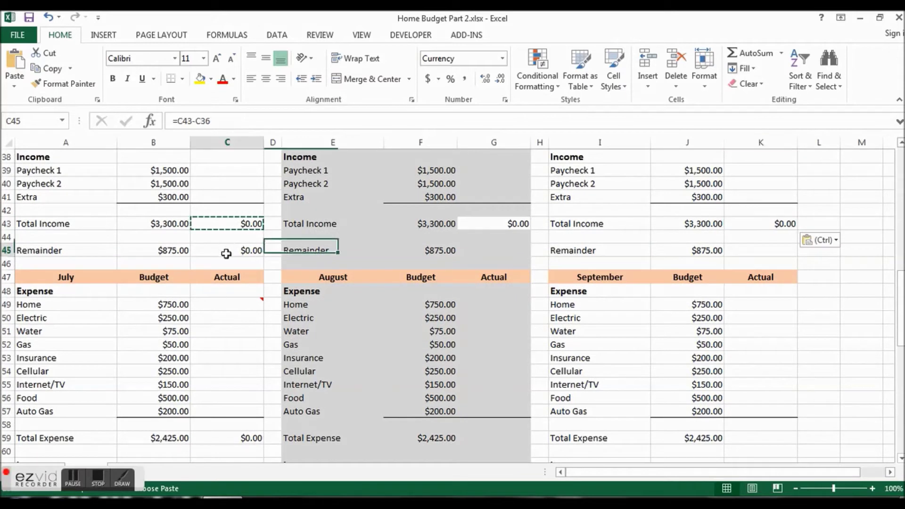
{"action": "key", "text": "ctrl+v"}
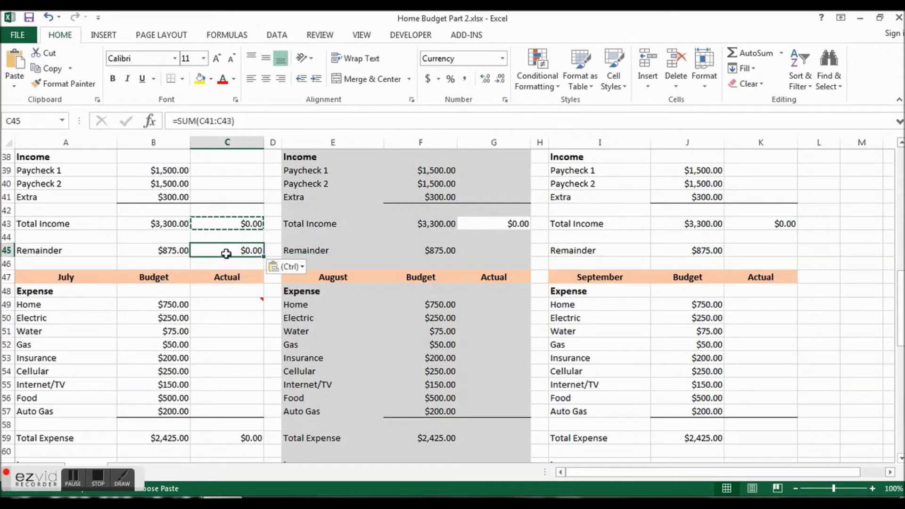
{"action": "key", "text": "ctrl"}
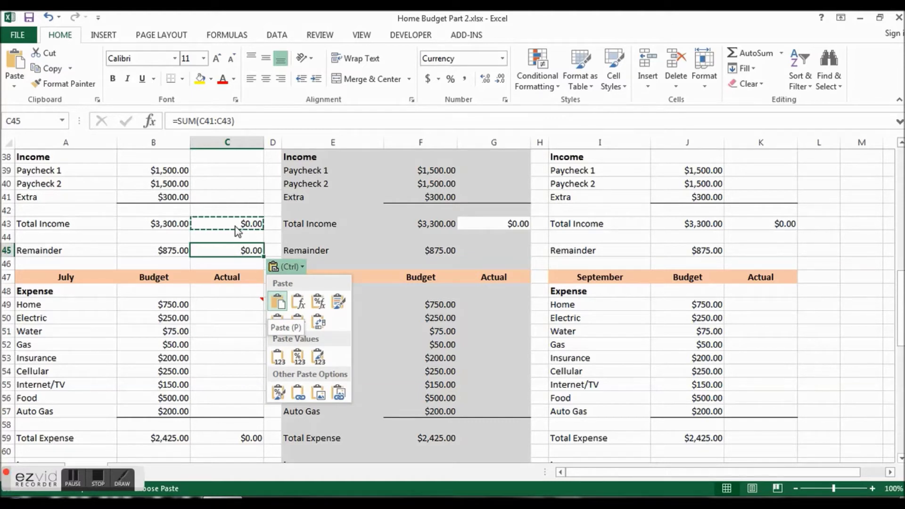
{"action": "key", "text": "Escape"}
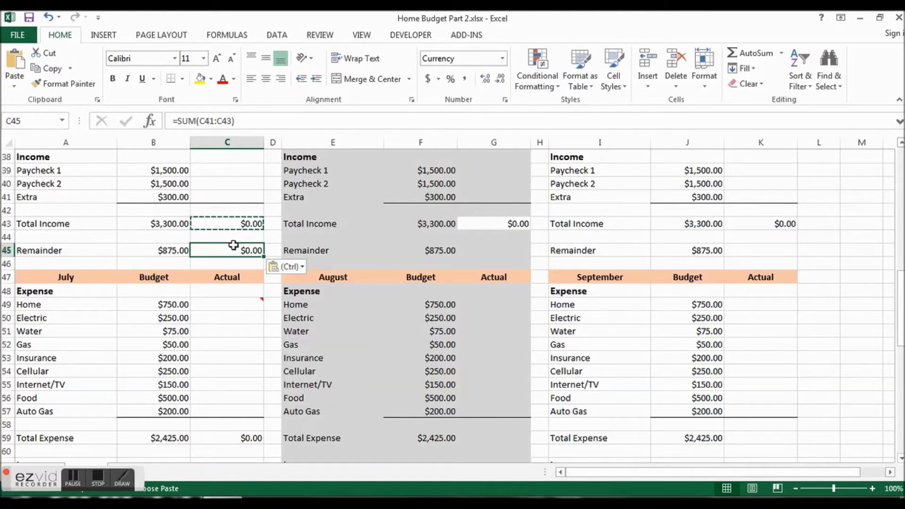
Step: Undo the last two pastes and paste the Total Income formula into June's Actual cell K43 again
{"action": "key", "text": "ctrl+z"}
{"action": "key", "text": "ctrl+z"}
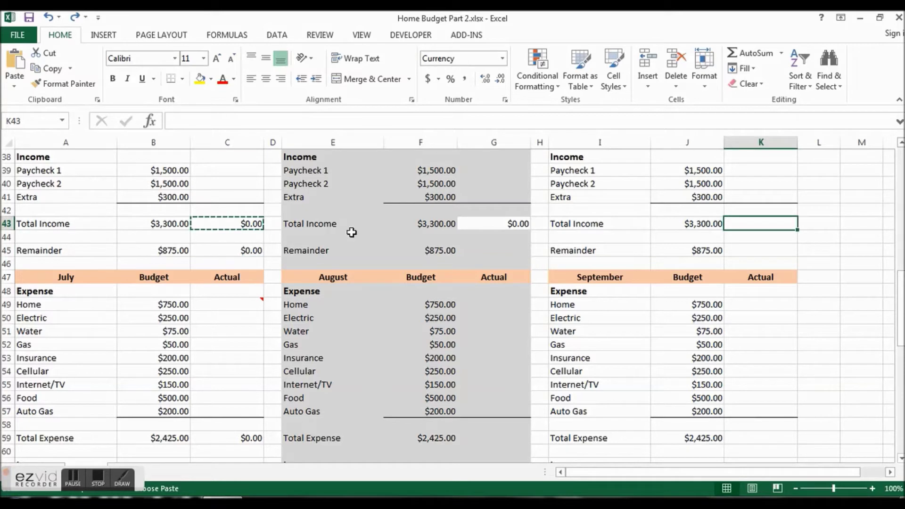
{"action": "key", "text": "ctrl+v"}
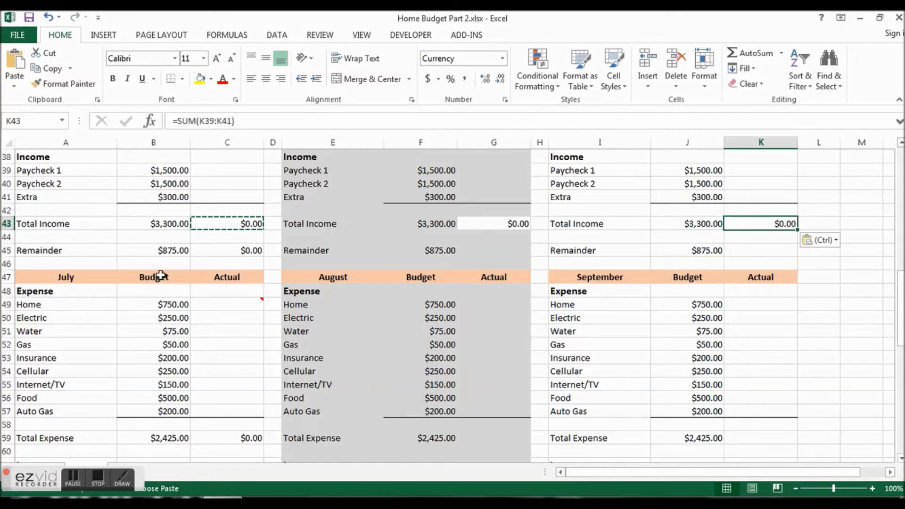
Step: Copy April's Actual Remainder formula from C45 into May's cell G45 and June's cell K45
{"action": "left_click", "coordinate": [224, 251]}
{"action": "key", "text": "ctrl+c"}
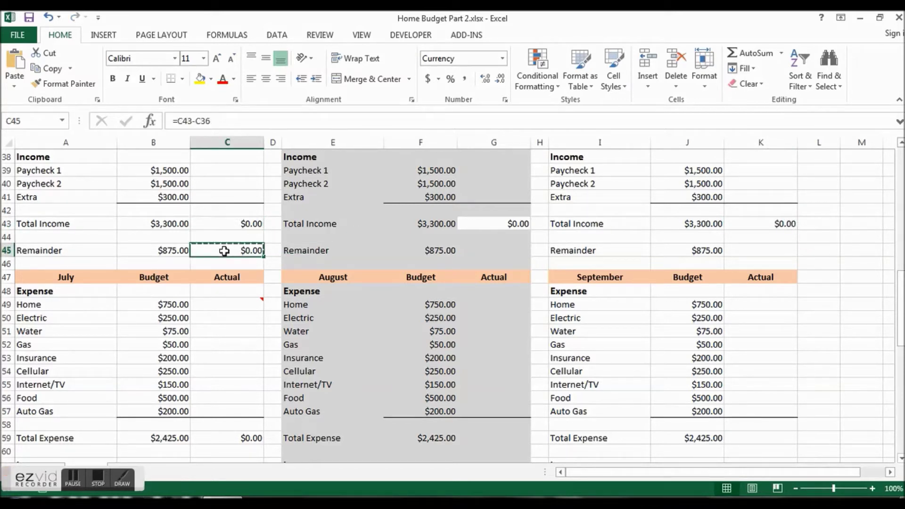
{"action": "left_click", "coordinate": [499, 250]}
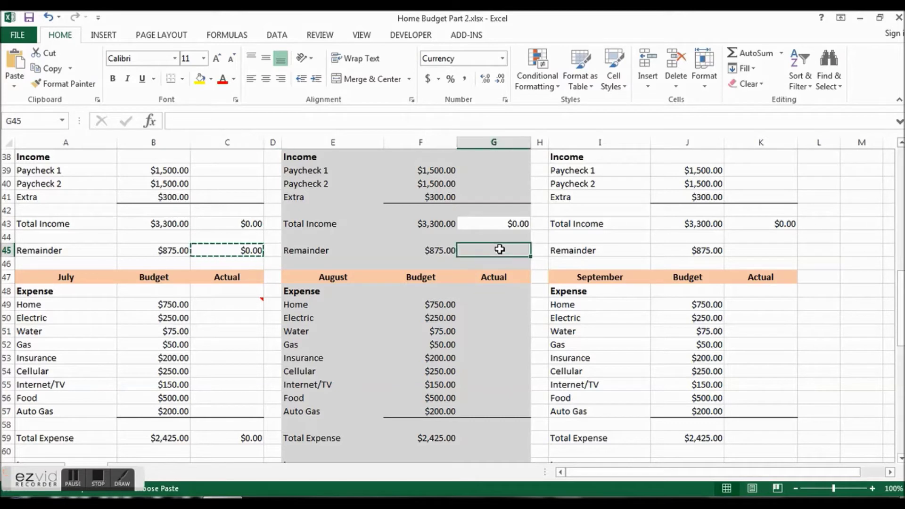
{"action": "key", "text": "ctrl+v"}
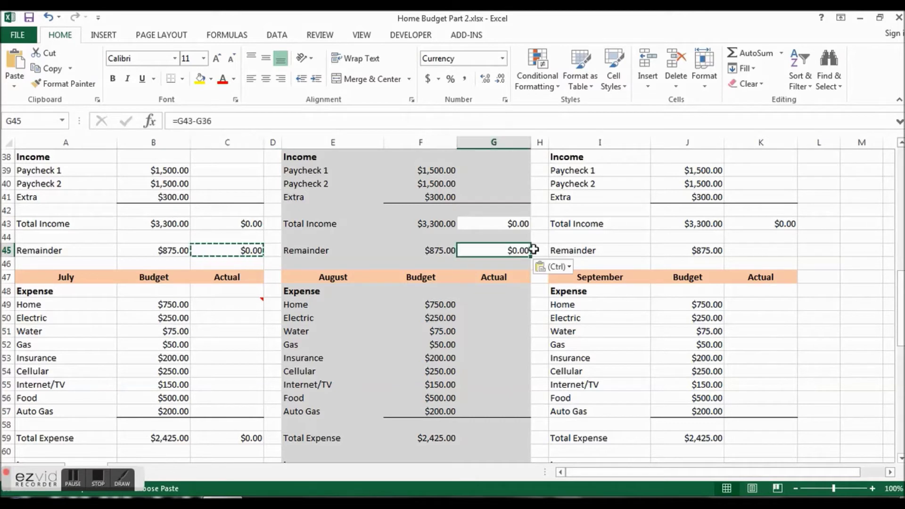
{"action": "left_click", "coordinate": [758, 251]}
{"action": "key", "text": "ctrl+v"}
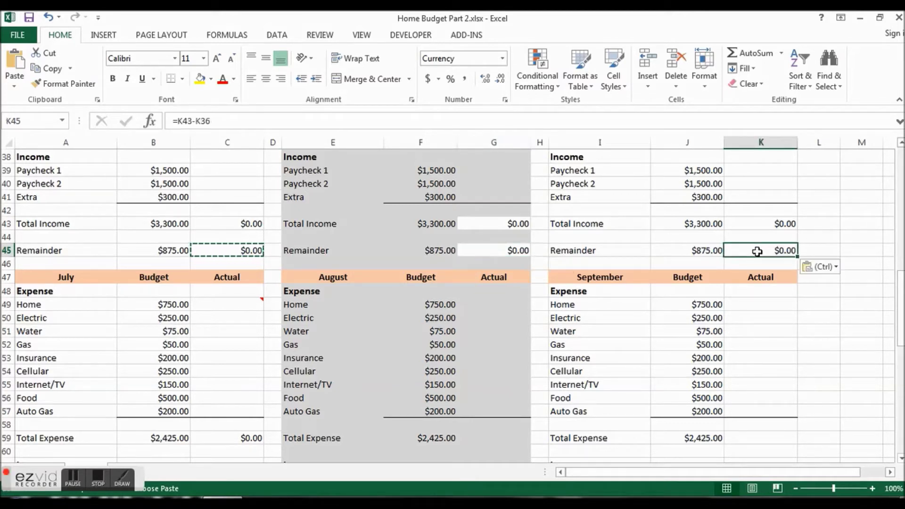
Step: Copy July's Actual Total Expense formula from C59 into August's cell G59 and September's cell K59
{"action": "left_click", "coordinate": [241, 438]}
{"action": "key", "text": "ctrl+c"}
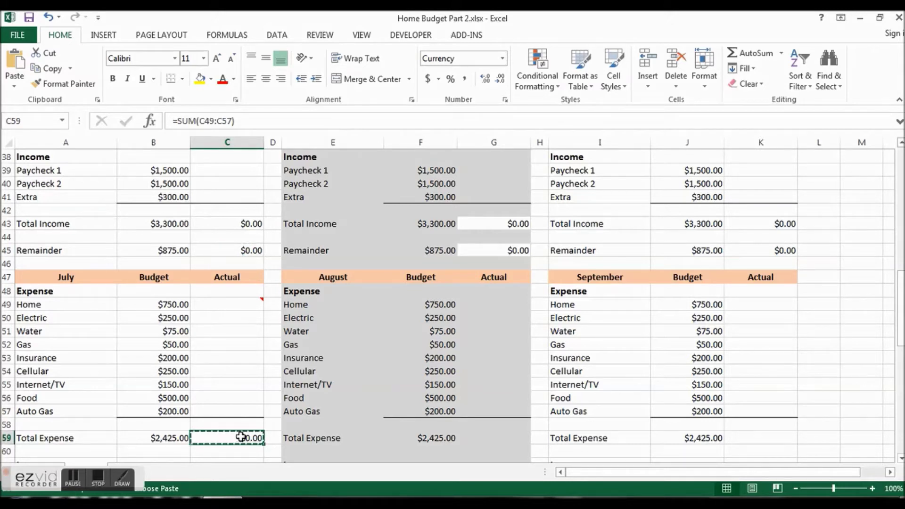
{"action": "left_click", "coordinate": [498, 436]}
{"action": "key", "text": "ctrl+v"}
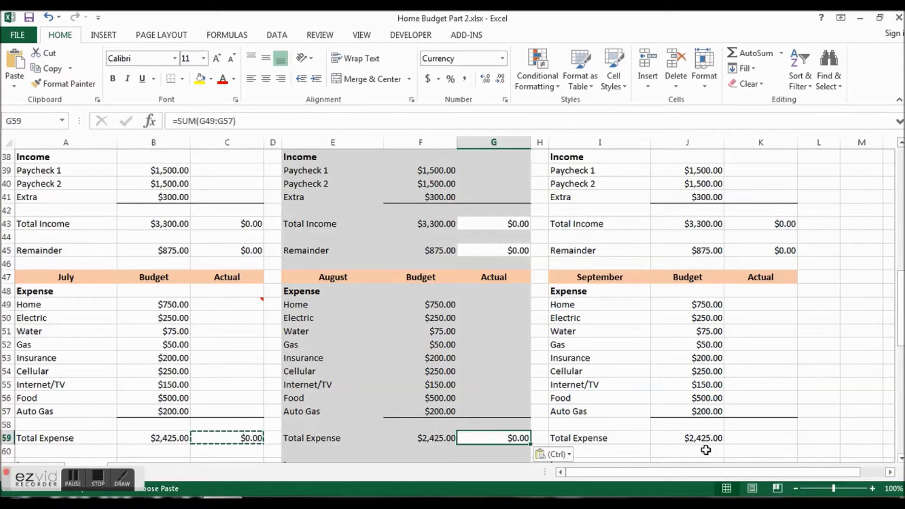
{"action": "left_click", "coordinate": [774, 440]}
{"action": "key", "text": "ctrl+v"}
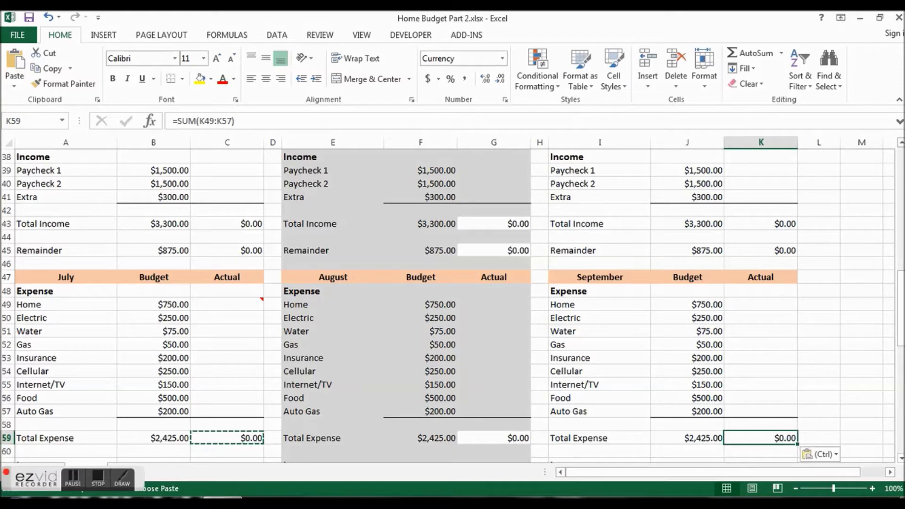
Step: Copy July's Actual Total Income formula from C66 into August's cell G66 and September's cell K66
{"action": "left_click", "coordinate": [901, 458]}
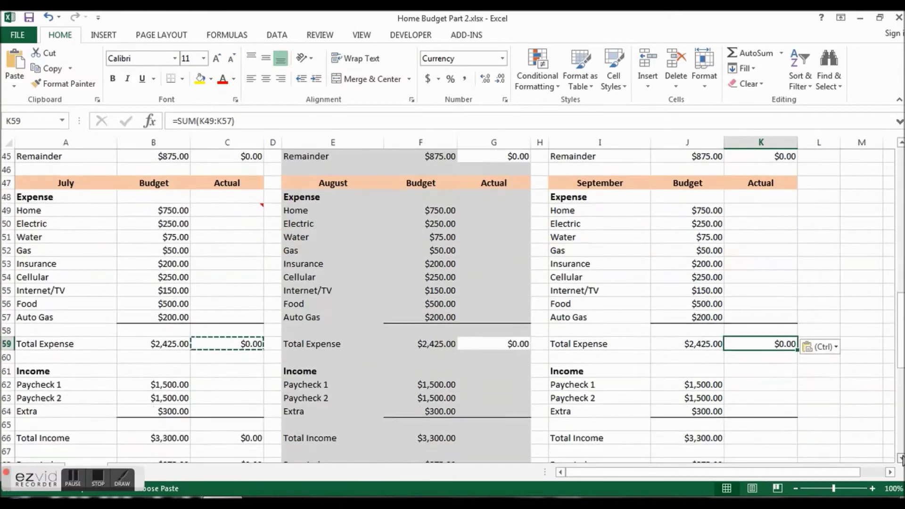
{"action": "left_click_drag", "start_coordinate": [901, 458], "coordinate": [902, 459]}
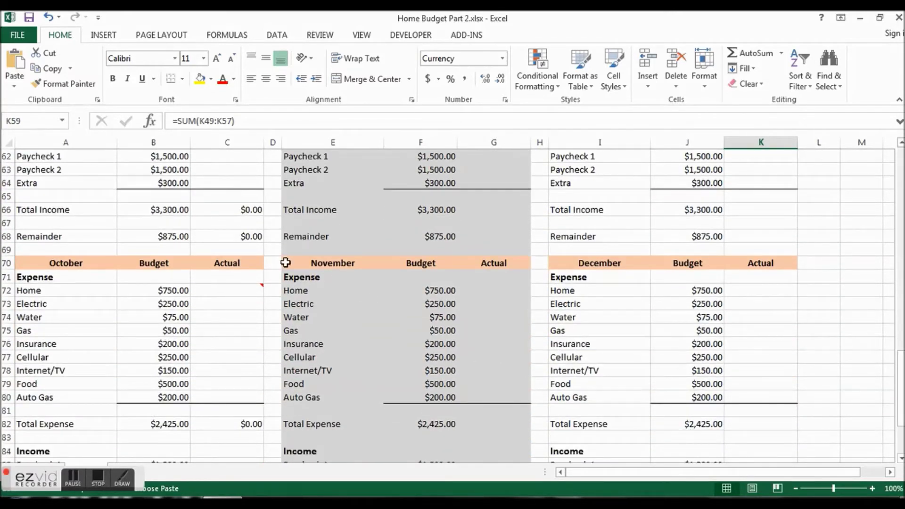
{"action": "left_click", "coordinate": [238, 210]}
{"action": "key", "text": "ctrl+c"}
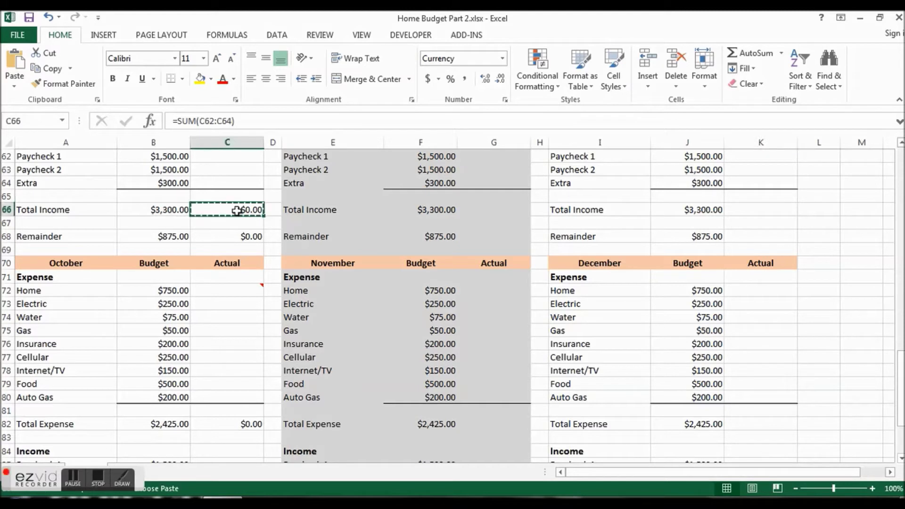
{"action": "left_click", "coordinate": [478, 209]}
{"action": "key", "text": "ctrl+v"}
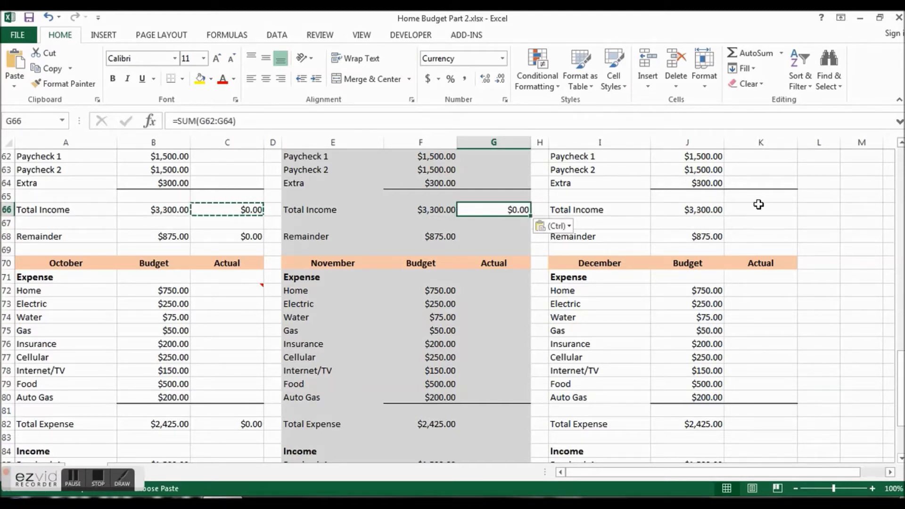
{"action": "left_click", "coordinate": [759, 209]}
{"action": "key", "text": "ctrl+v"}
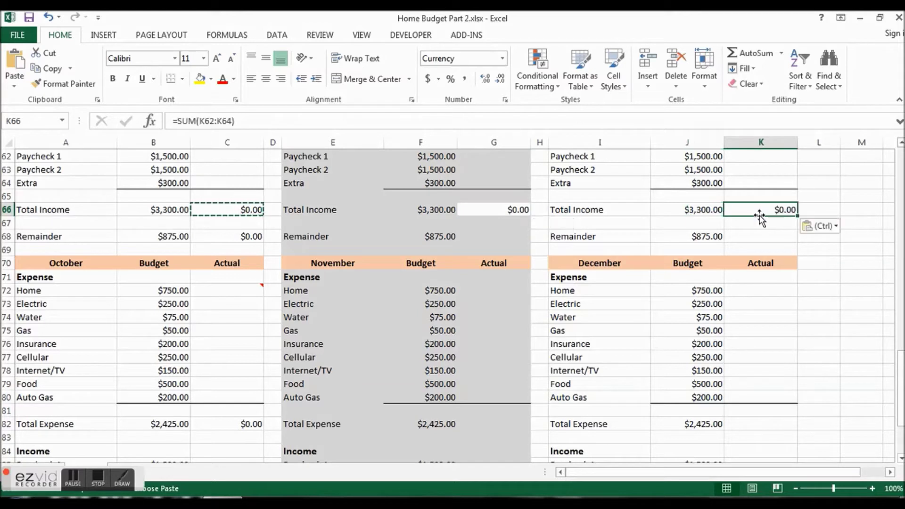
Step: Copy July's Actual Remainder formula from C68 into August's cell G68 and September's cell K68
{"action": "left_click", "coordinate": [232, 235]}
{"action": "key", "text": "ctrl+c"}
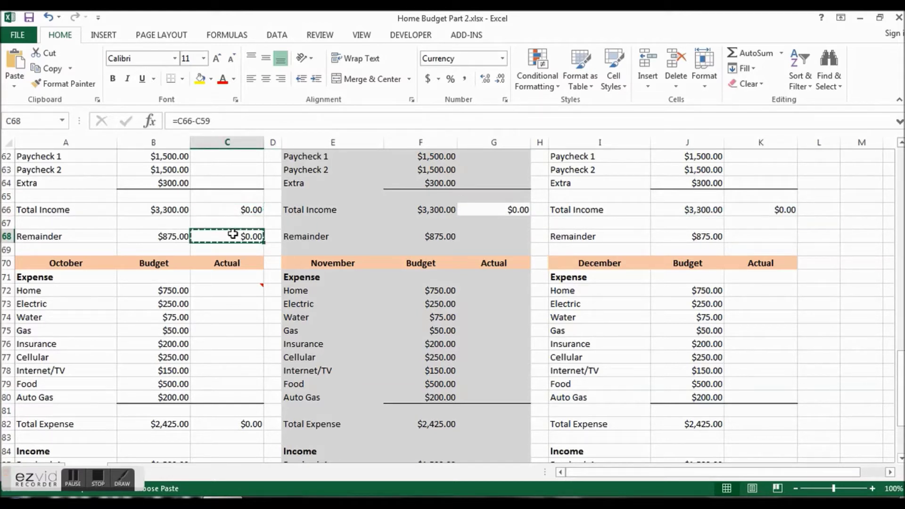
{"action": "left_click", "coordinate": [495, 237]}
{"action": "key", "text": "ctrl+v"}
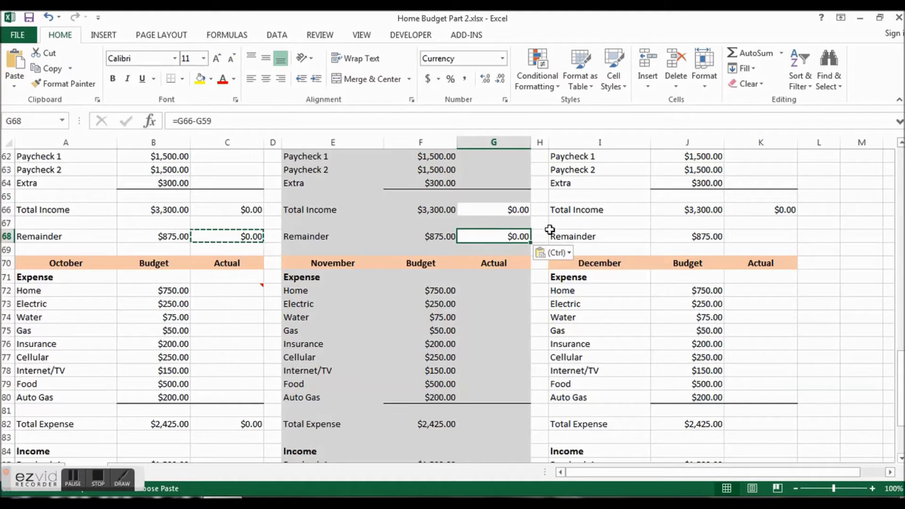
{"action": "left_click", "coordinate": [752, 237]}
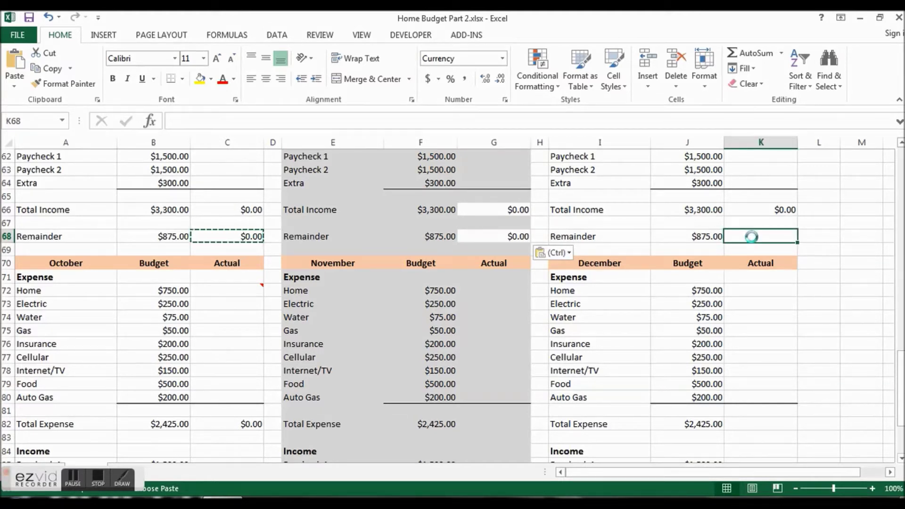
{"action": "key", "text": "ctrl+v"}
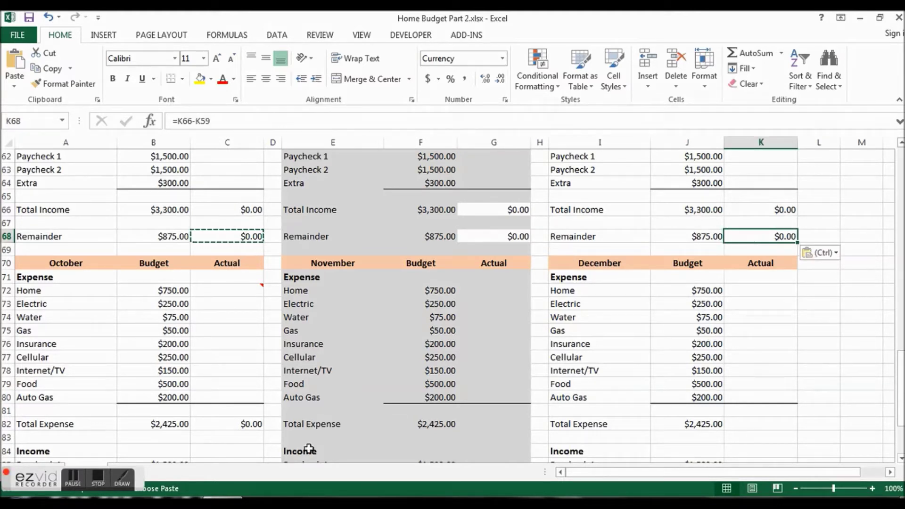
Step: Copy October's Actual Total Expense formula from C82 into November's cell G82 and December's cell K82
{"action": "left_click", "coordinate": [237, 425]}
{"action": "key", "text": "ctrl+c"}
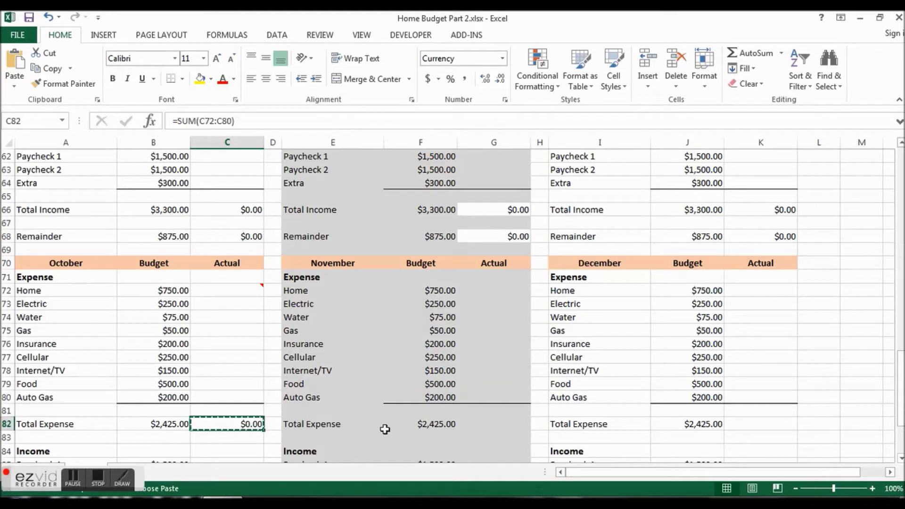
{"action": "left_click", "coordinate": [495, 427]}
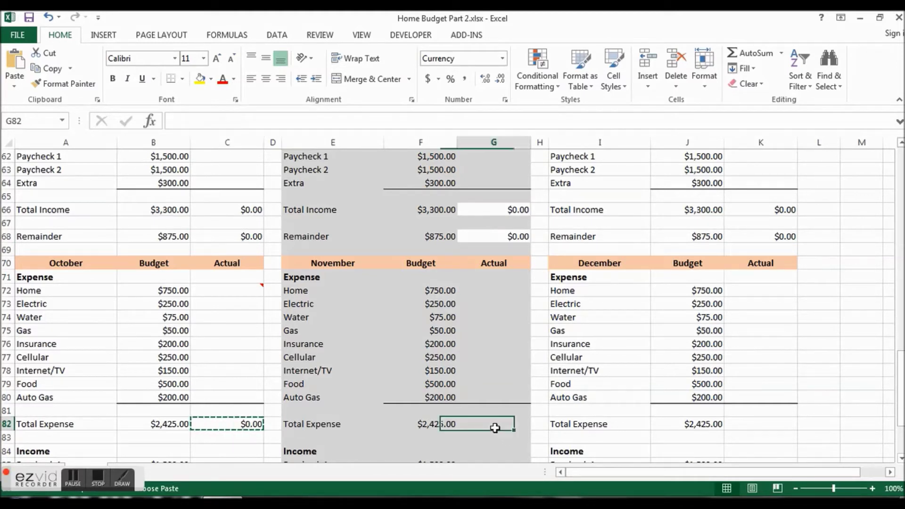
{"action": "key", "text": "ctrl+v"}
{"action": "left_click", "coordinate": [742, 425]}
{"action": "key", "text": "ctrl+v"}
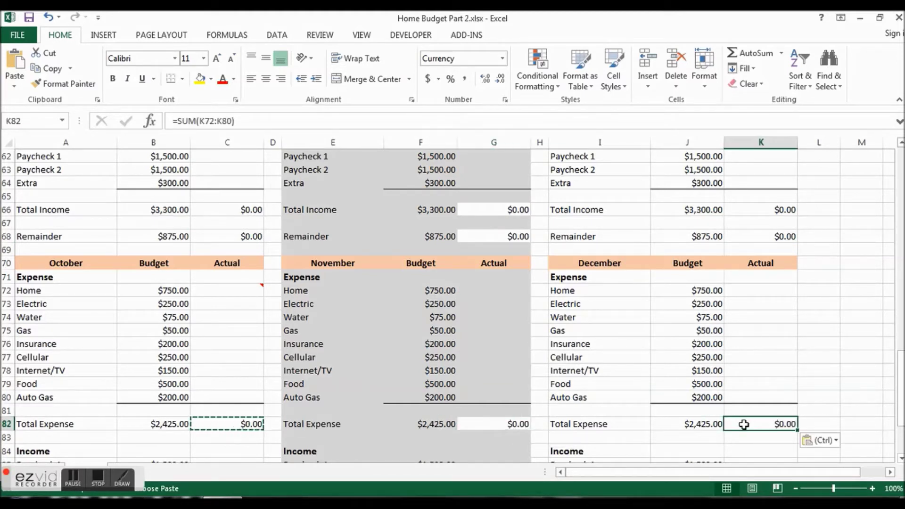
{"action": "scroll", "coordinate": [902, 467], "scroll_direction": "down", "scroll_amount": 3}
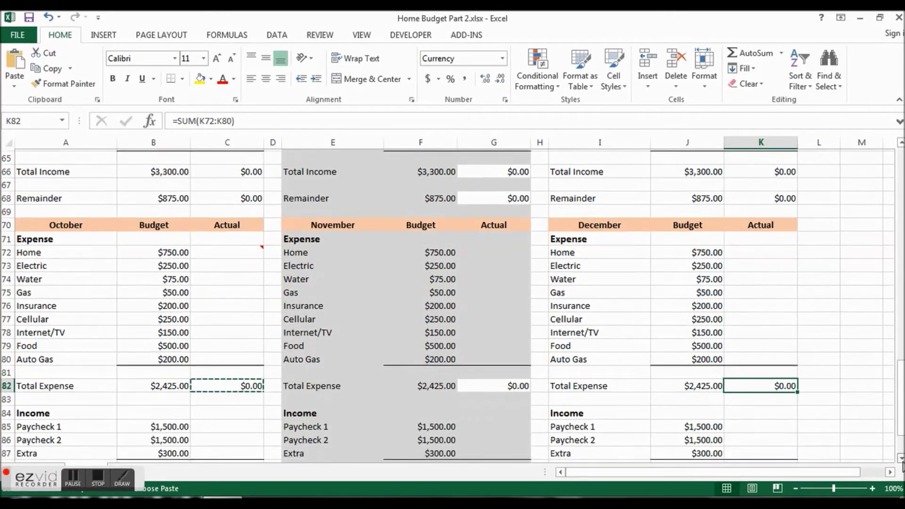
Step: Copy October's Actual Total Income formula from C89 into November's cell G89 and December's cell K89
{"action": "scroll", "coordinate": [902, 465], "scroll_direction": "down", "scroll_amount": 1}
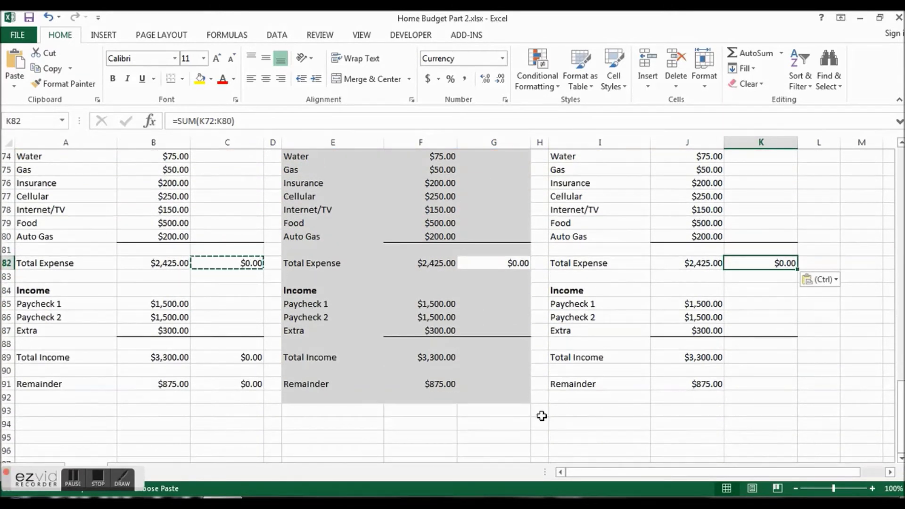
{"action": "left_click", "coordinate": [245, 362]}
{"action": "key", "text": "ctrl+c"}
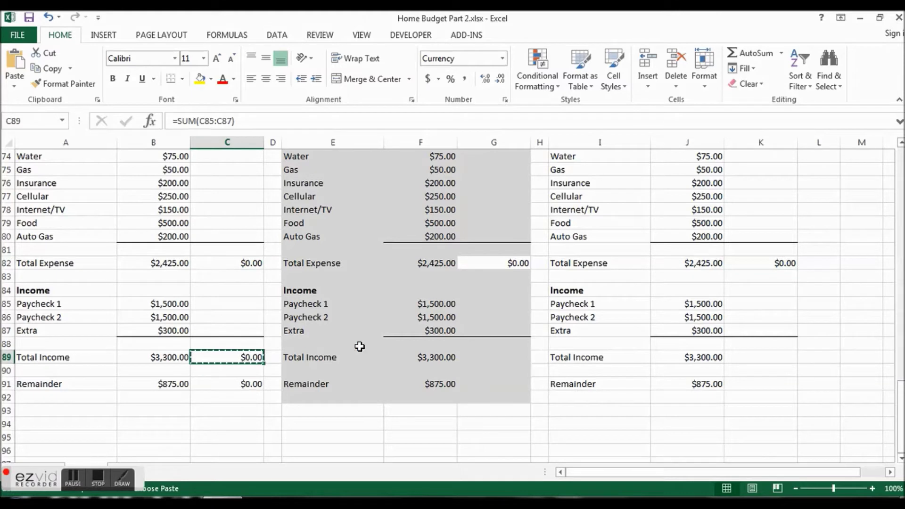
{"action": "left_click", "coordinate": [485, 360]}
{"action": "key", "text": "ctrl+v"}
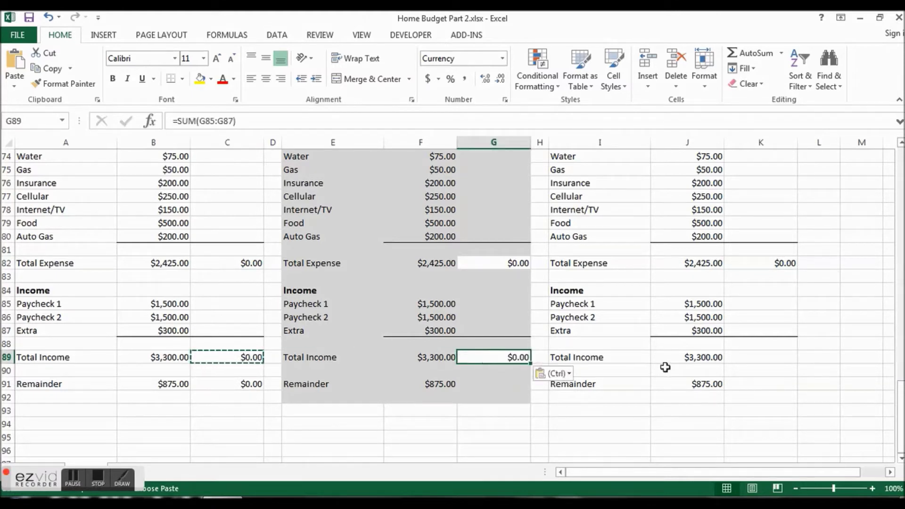
{"action": "left_click", "coordinate": [741, 355]}
{"action": "key", "text": "ctrl+v"}
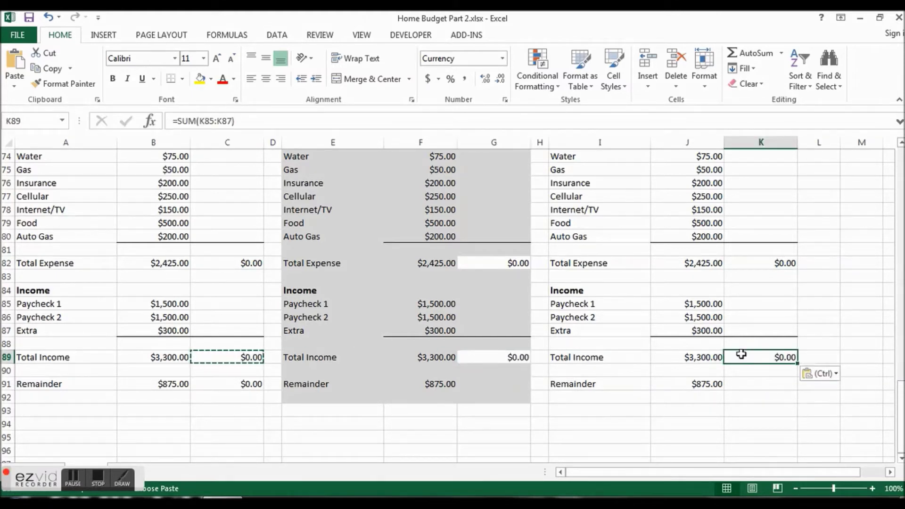
Step: Copy October's Actual Remainder formula from C91 into November's cell G91 and December's cell K91
{"action": "left_click", "coordinate": [238, 383]}
{"action": "key", "text": "ctrl+c"}
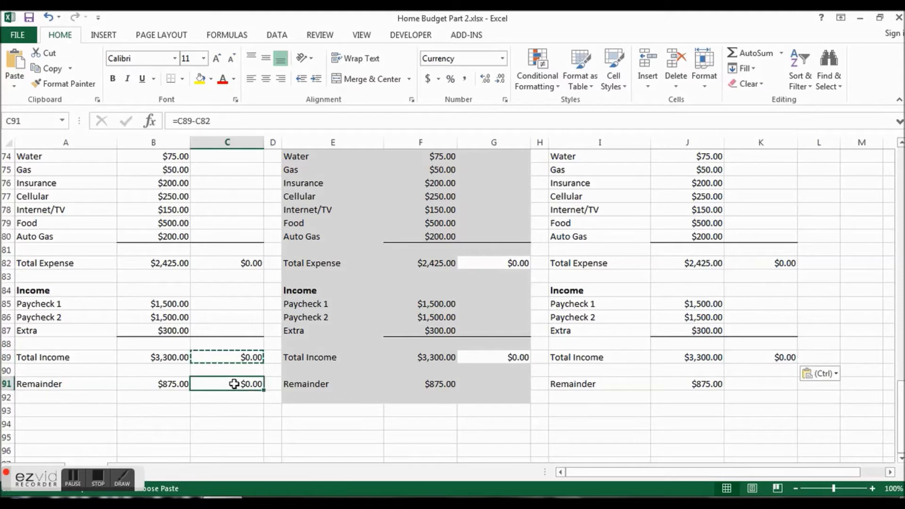
{"action": "left_click", "coordinate": [495, 383]}
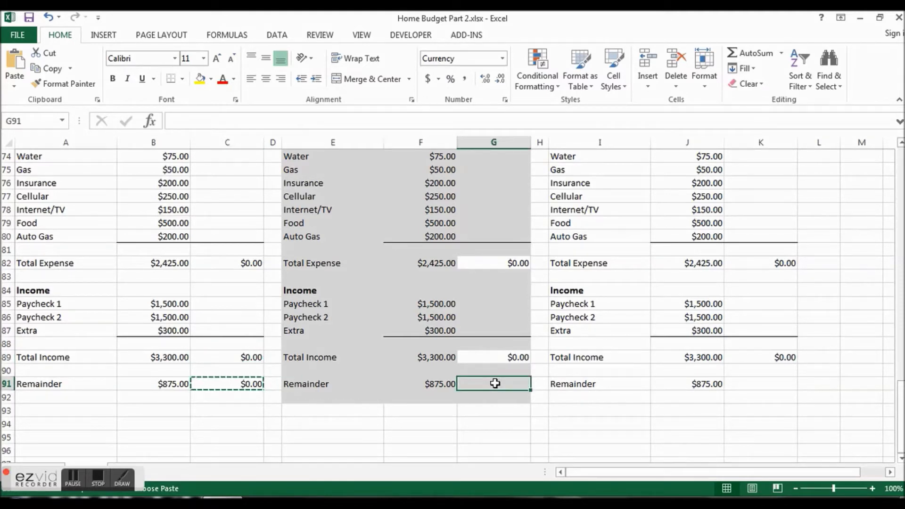
{"action": "key", "text": "ctrl+v"}
{"action": "left_click", "coordinate": [766, 383]}
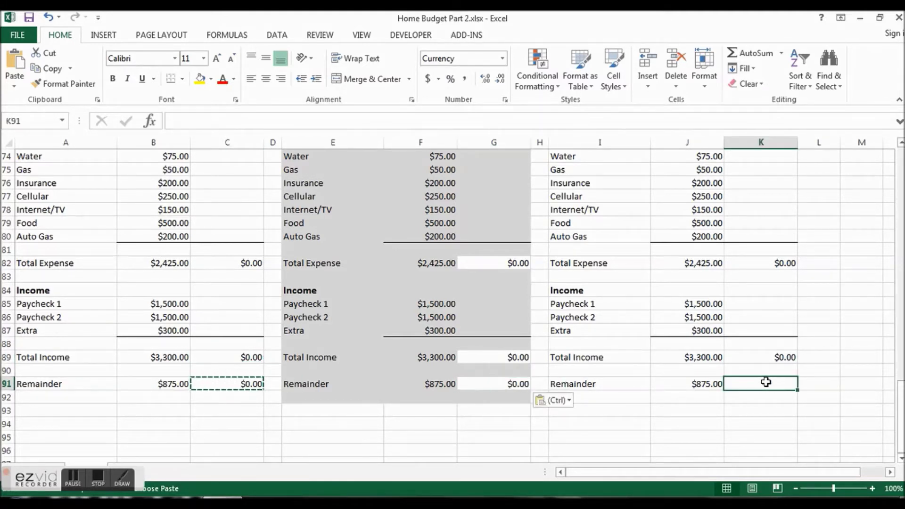
{"action": "key", "text": "ctrl+v"}
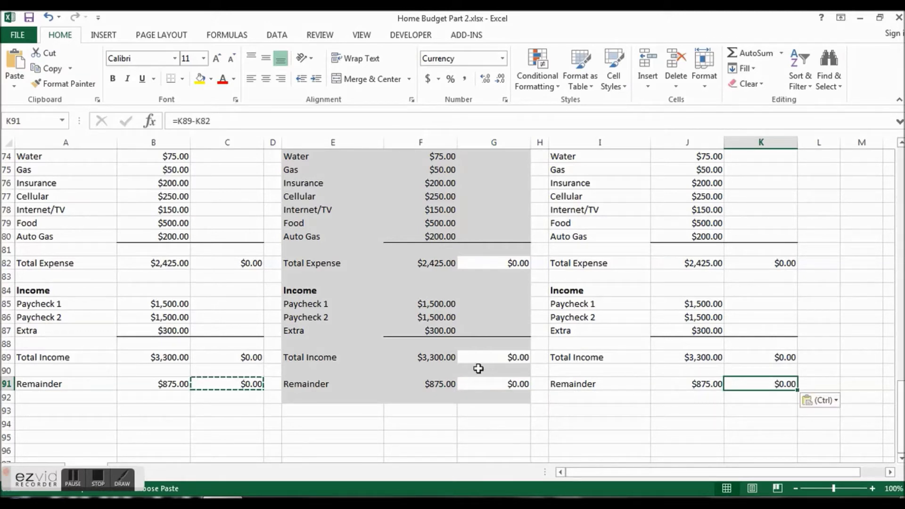
{"action": "left_click", "coordinate": [481, 399]}
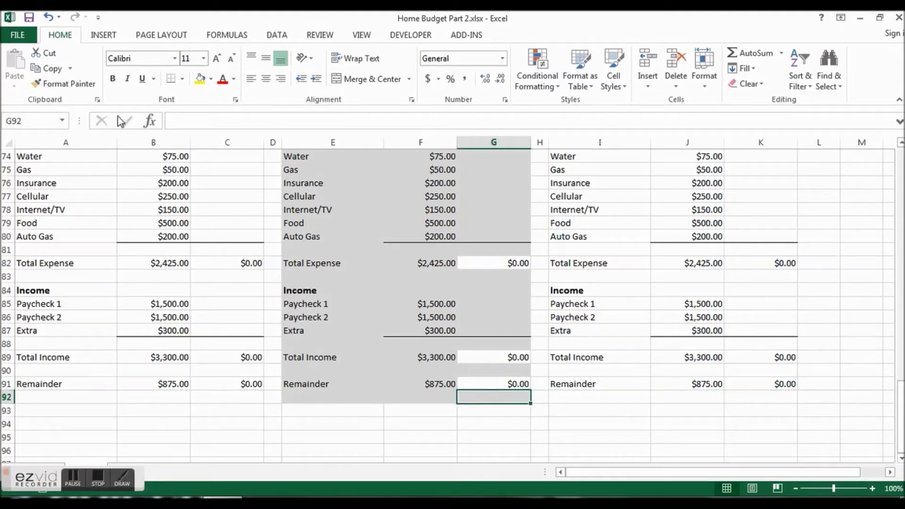
Step: Copy January's Actual Total Expense formula from C13 into February's cell G13
{"action": "left_click_drag", "start_coordinate": [901, 418], "coordinate": [859, 148]}
{"action": "left_click", "coordinate": [238, 315]}
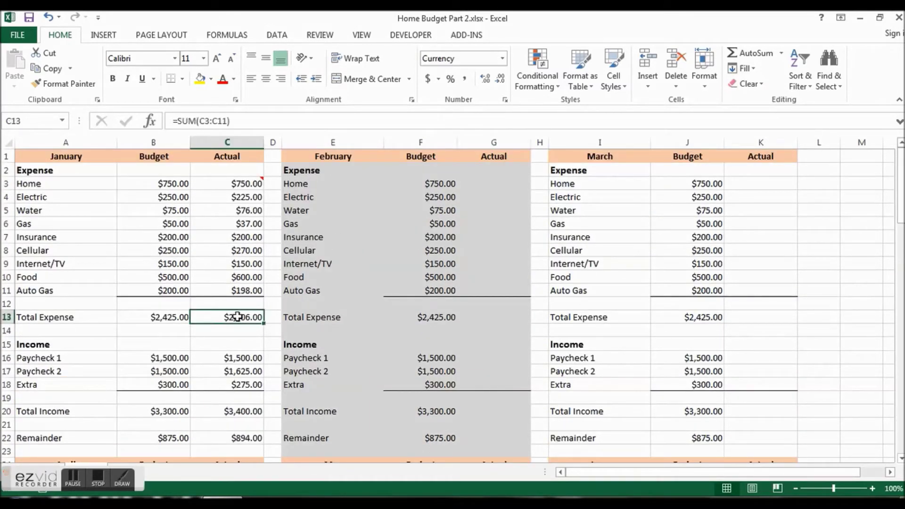
{"action": "key", "text": "ctrl+c"}
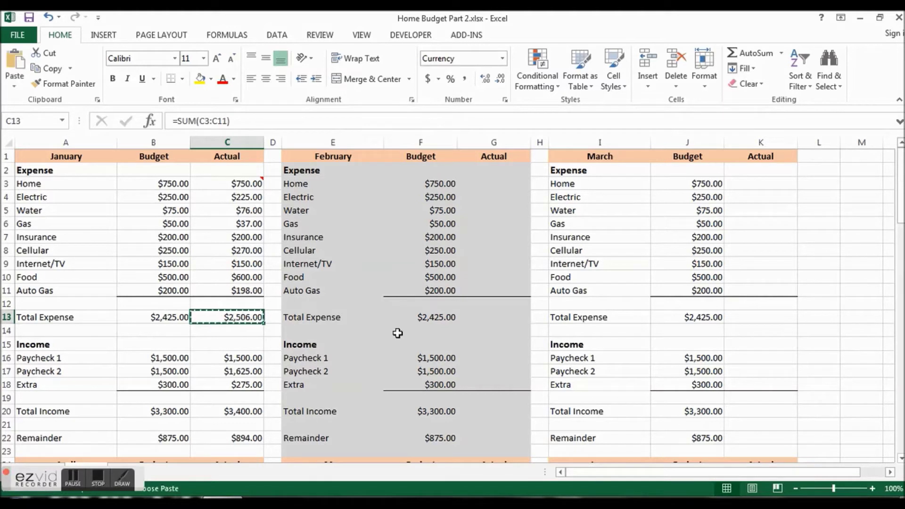
{"action": "left_click", "coordinate": [483, 315]}
{"action": "key", "text": "ctrl+v"}
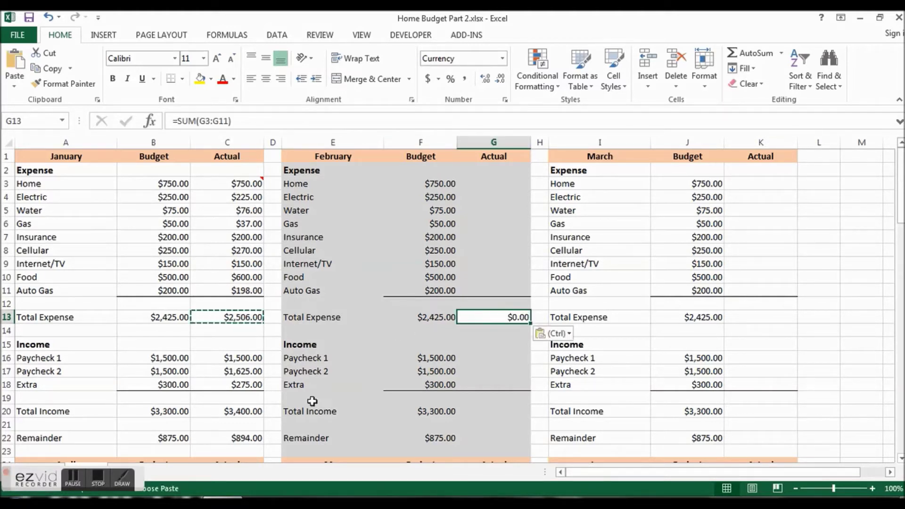
Step: Copy January's Actual Total Income formula from C20 into February's cell G20 and March's cell K20
{"action": "left_click", "coordinate": [249, 408]}
{"action": "key", "text": "ctrl+c"}
{"action": "left_click", "coordinate": [508, 411]}
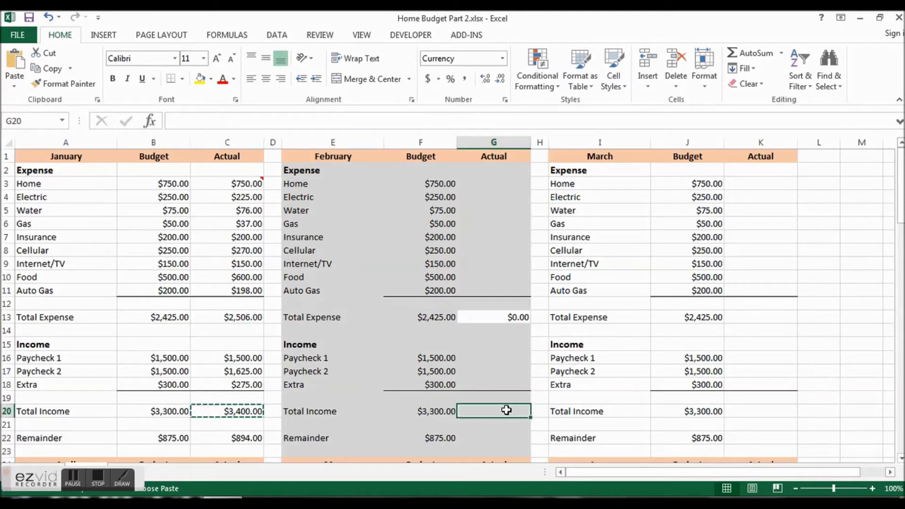
{"action": "key", "text": "ctrl+v"}
{"action": "left_click", "coordinate": [763, 409]}
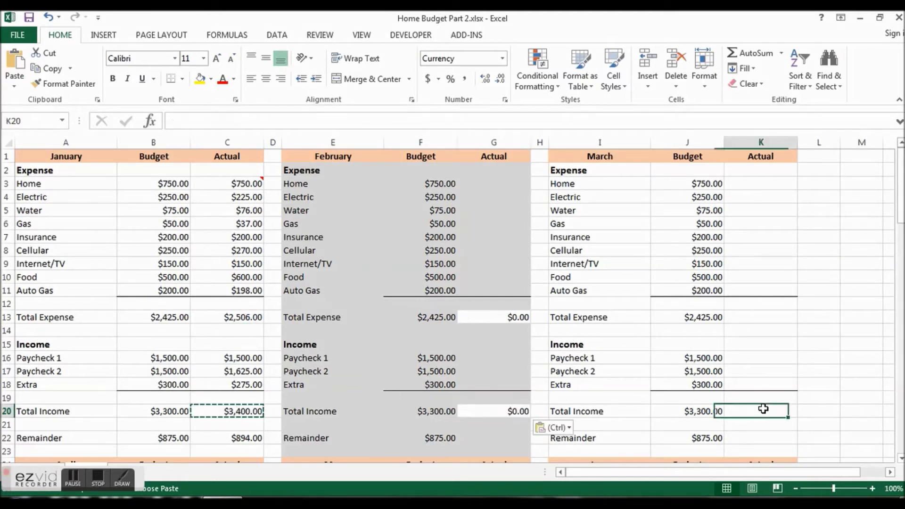
{"action": "key", "text": "ctrl+v"}
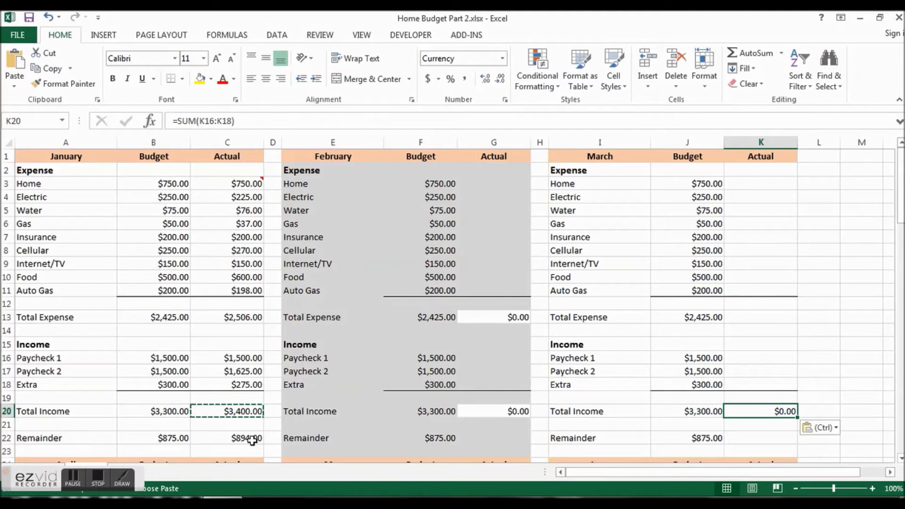
Step: Copy January's Actual Remainder formula from C22 into February's cell G22 and March's cell K22
{"action": "left_click", "coordinate": [239, 436]}
{"action": "key", "text": "ctrl+c"}
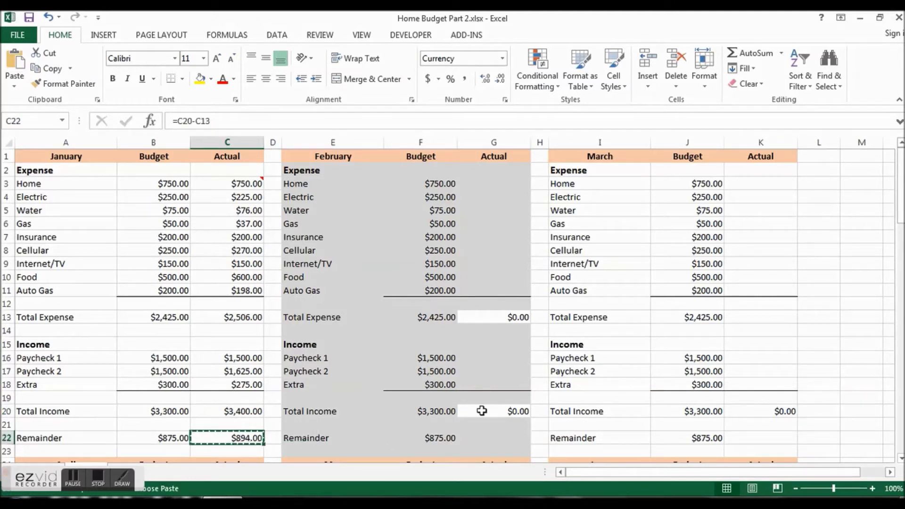
{"action": "left_click", "coordinate": [512, 438]}
{"action": "key", "text": "ctrl+v"}
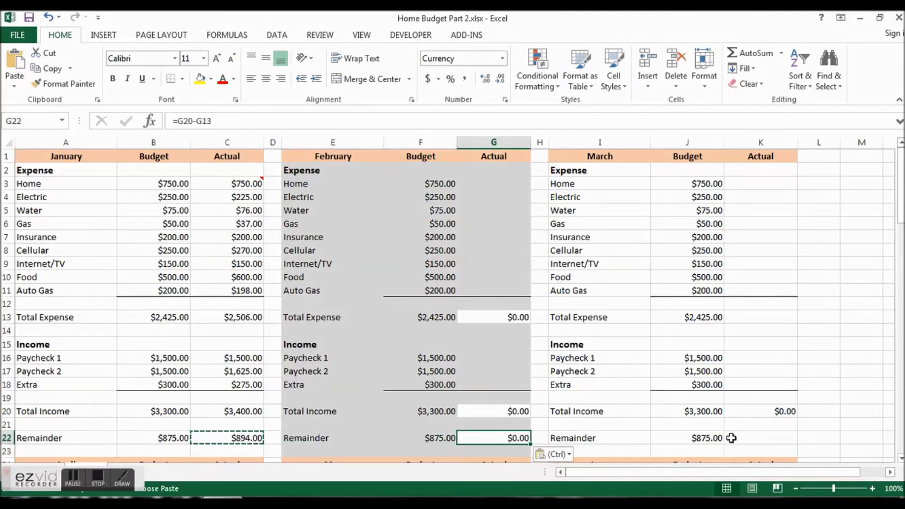
{"action": "left_click", "coordinate": [746, 438]}
{"action": "key", "text": "ctrl+v"}
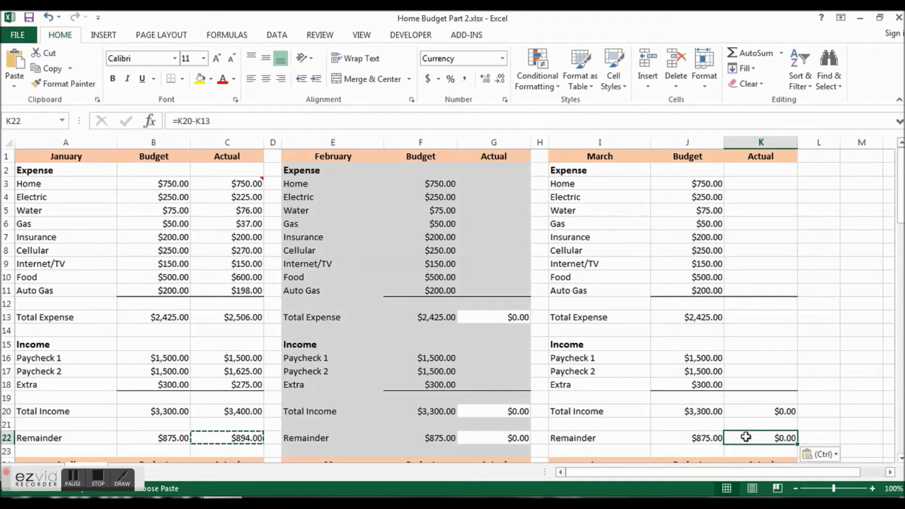
Step: Copy February's Actual Total Expense formula from G13 into March's cell K13
{"action": "left_click", "coordinate": [476, 315]}
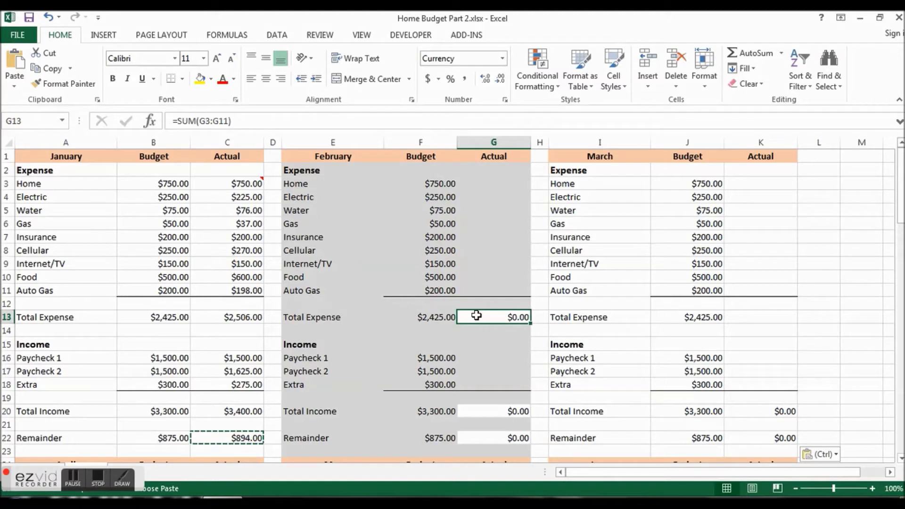
{"action": "key", "text": "ctrl+c"}
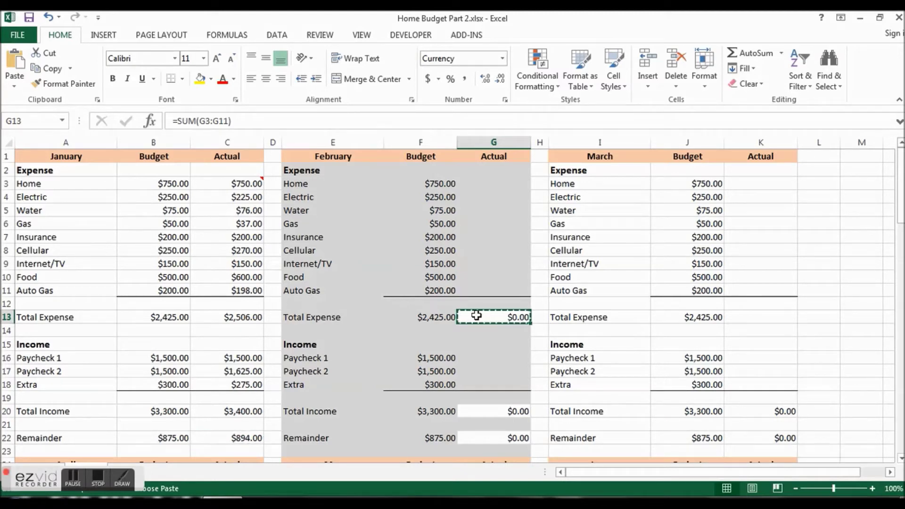
{"action": "left_click", "coordinate": [781, 317]}
{"action": "key", "text": "ctrl+v"}
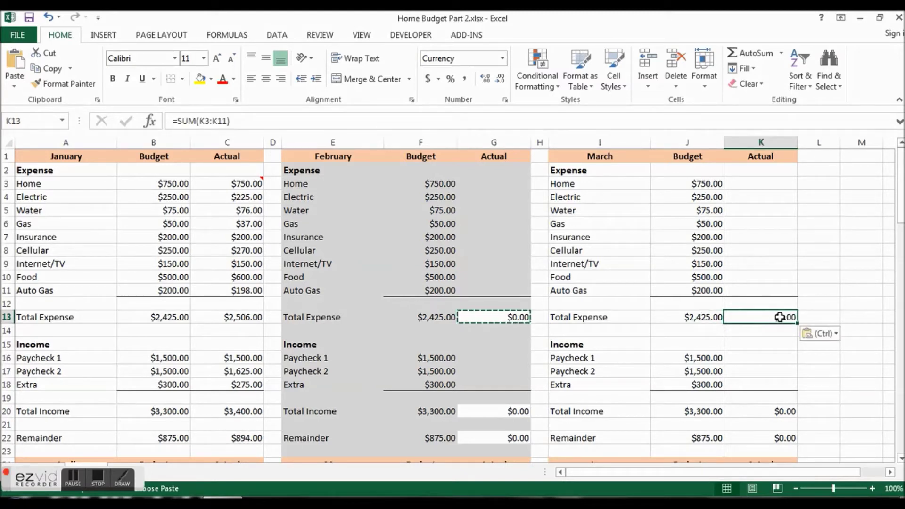
{"action": "key", "text": "Escape"}
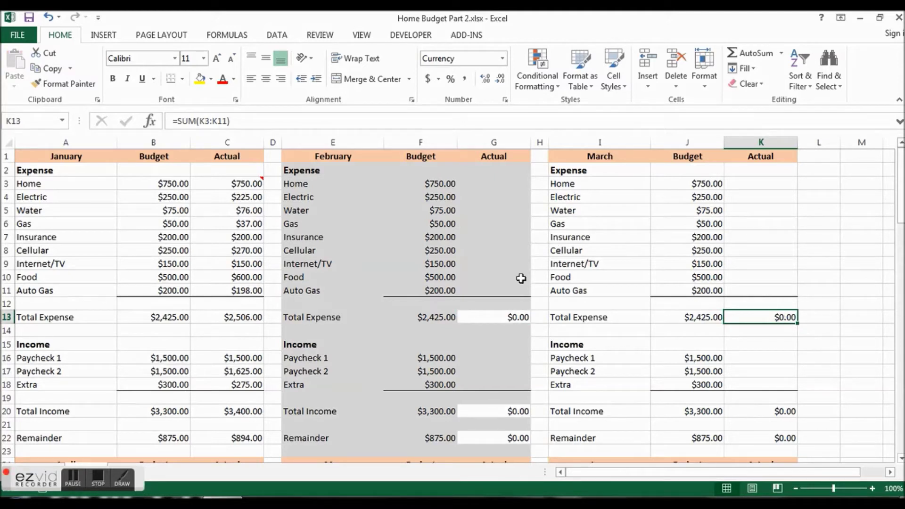
Step: Use Format Painter to carry the grey formatting of G10 onto February's Actual cells G13, G20 and G22
{"action": "left_click", "coordinate": [498, 272]}
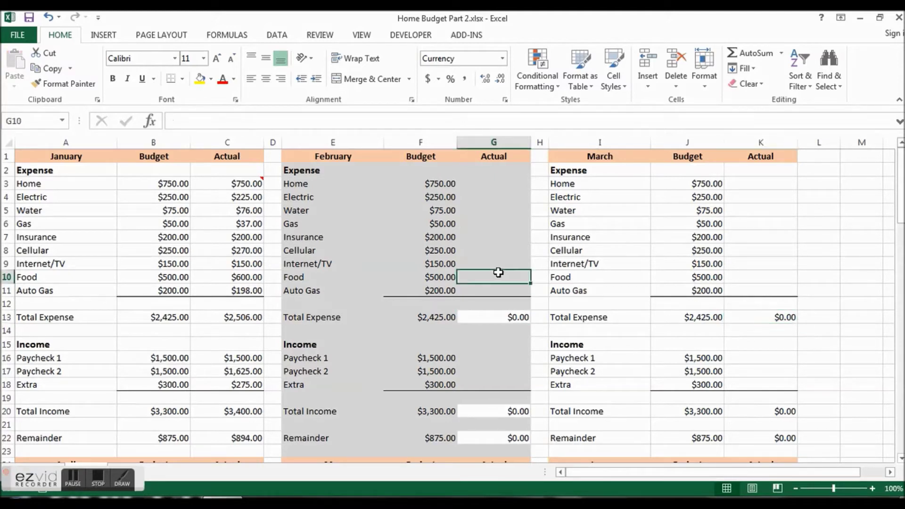
{"action": "left_click", "coordinate": [62, 84]}
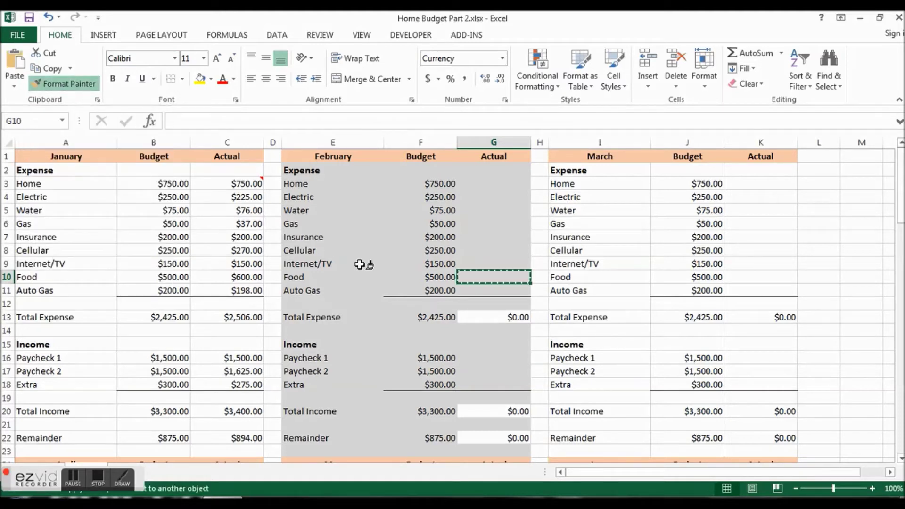
{"action": "left_click", "coordinate": [479, 317]}
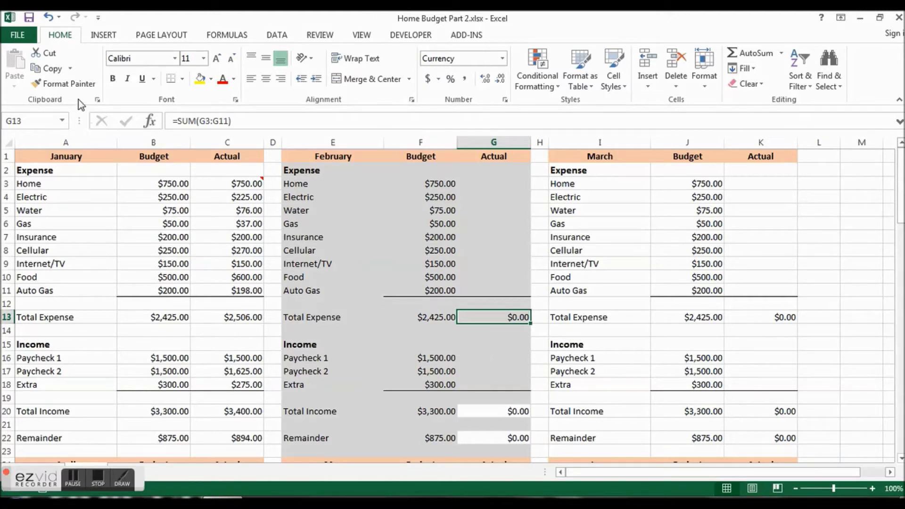
{"action": "left_click", "coordinate": [71, 84]}
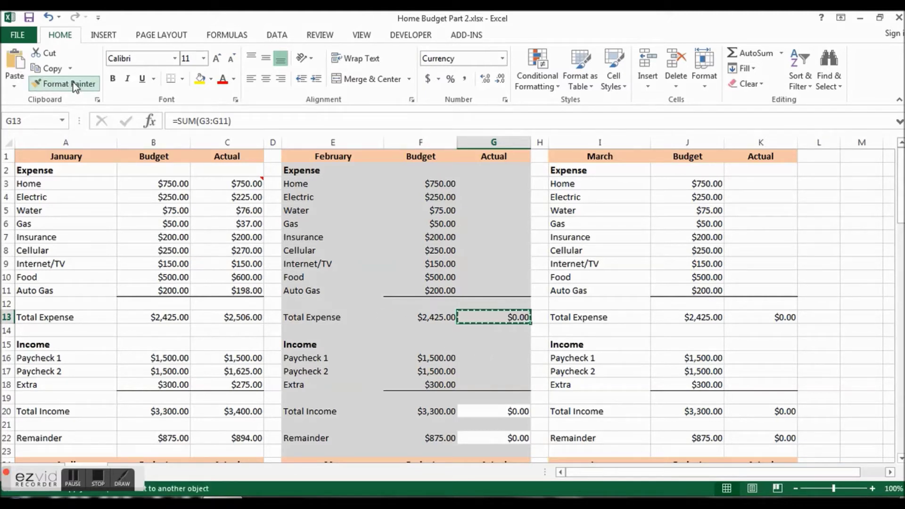
{"action": "left_click", "coordinate": [496, 413]}
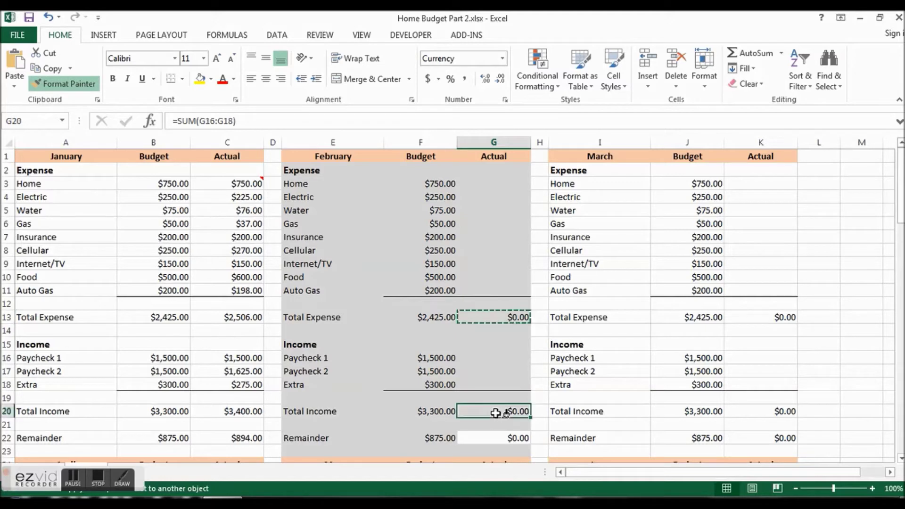
{"action": "left_click", "coordinate": [497, 438]}
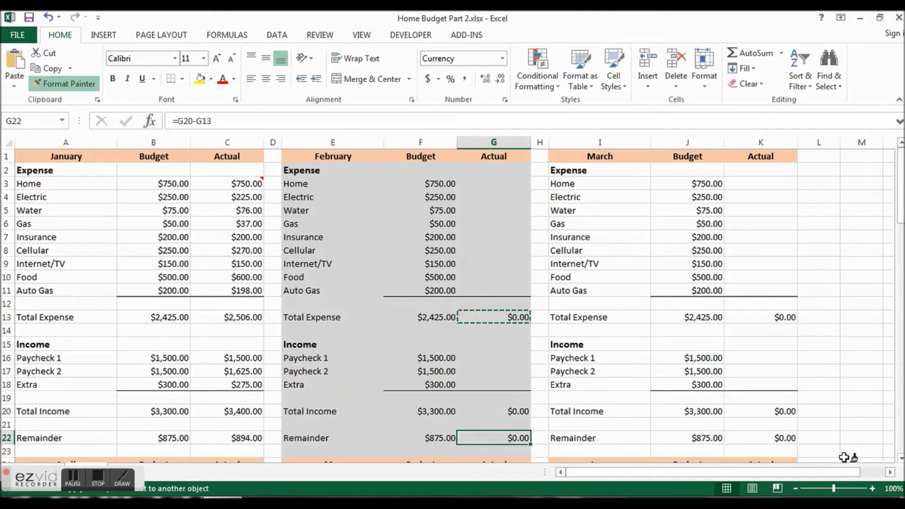
Step: Paint the same grey formatting onto May's Actual Total Expense, Total Income and Remainder cells G36, G43 and G45
{"action": "scroll", "coordinate": [902, 462], "scroll_direction": "down", "scroll_amount": 1}
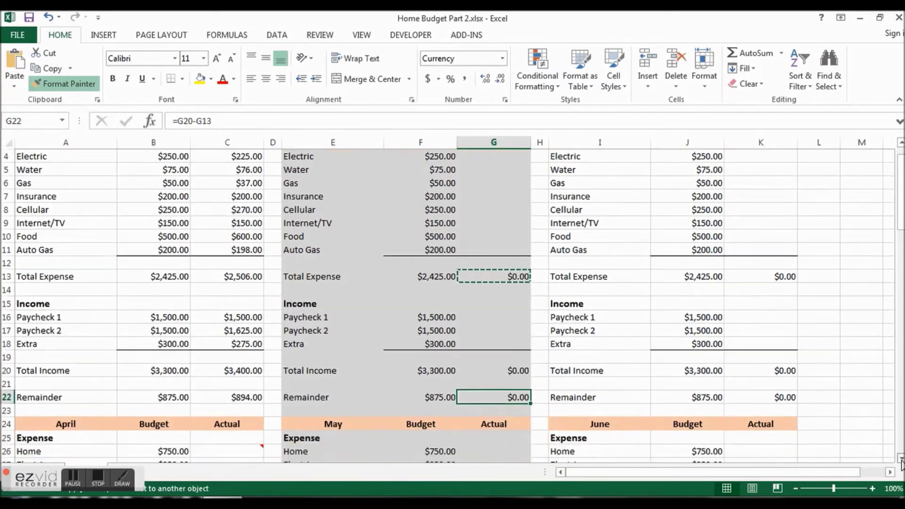
{"action": "scroll", "coordinate": [902, 459], "scroll_direction": "down", "scroll_amount": 8}
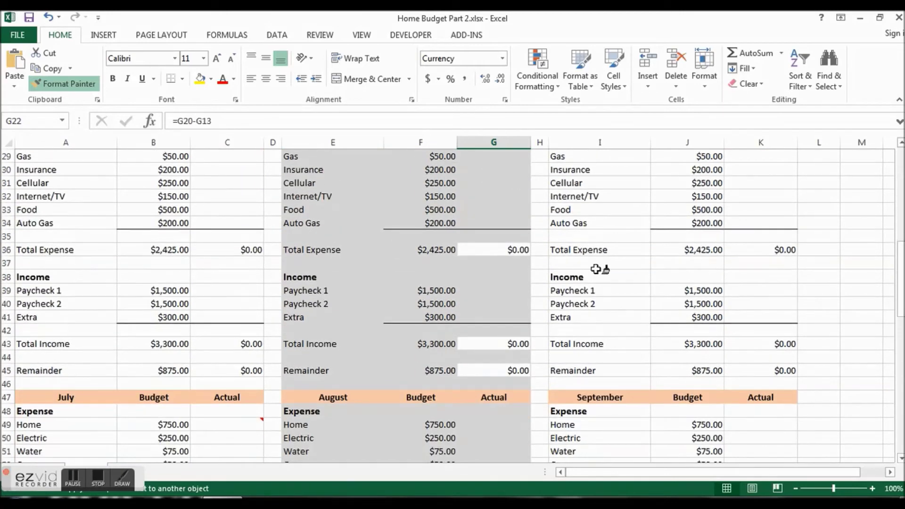
{"action": "left_click", "coordinate": [493, 250]}
{"action": "left_click", "coordinate": [497, 344]}
{"action": "left_click", "coordinate": [510, 370]}
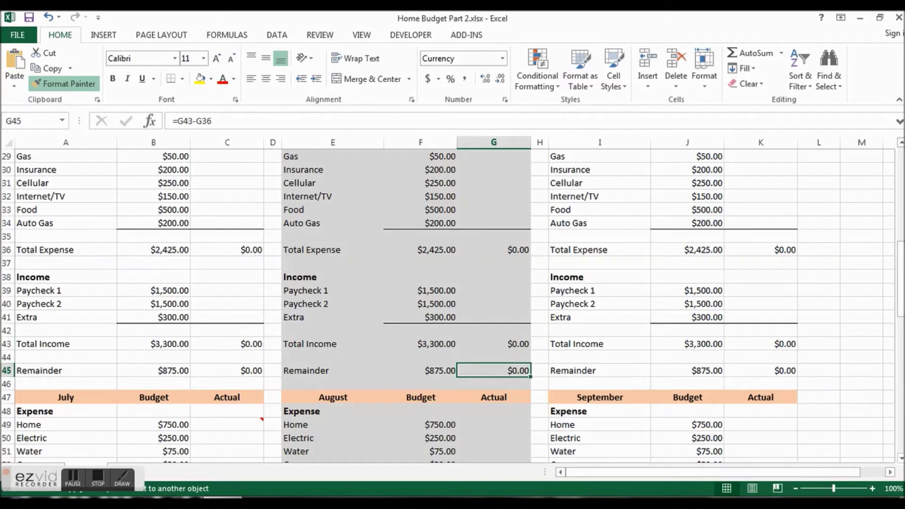
Step: Paint the grey formatting onto August's Actual Total Expense, Total Income and Remainder cells G59, G66 and G68
{"action": "scroll", "coordinate": [902, 460], "scroll_direction": "down", "scroll_amount": 7}
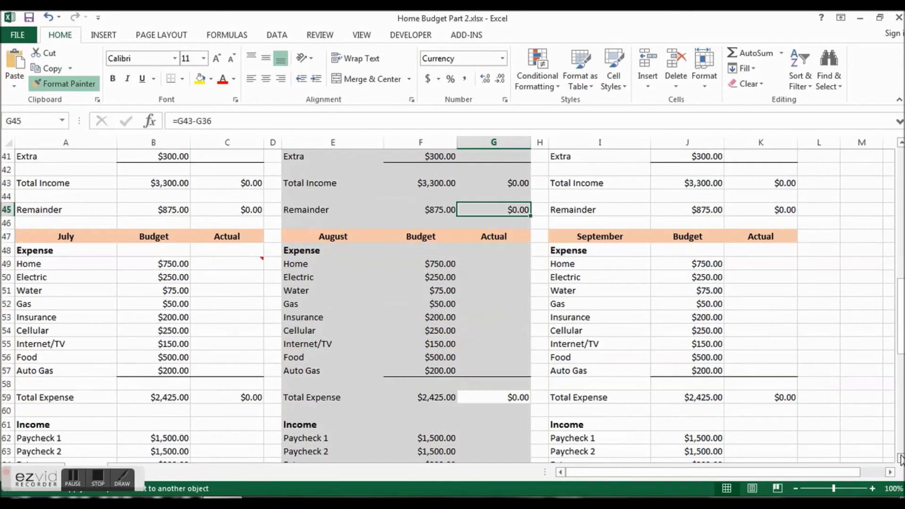
{"action": "left_click", "coordinate": [500, 263]}
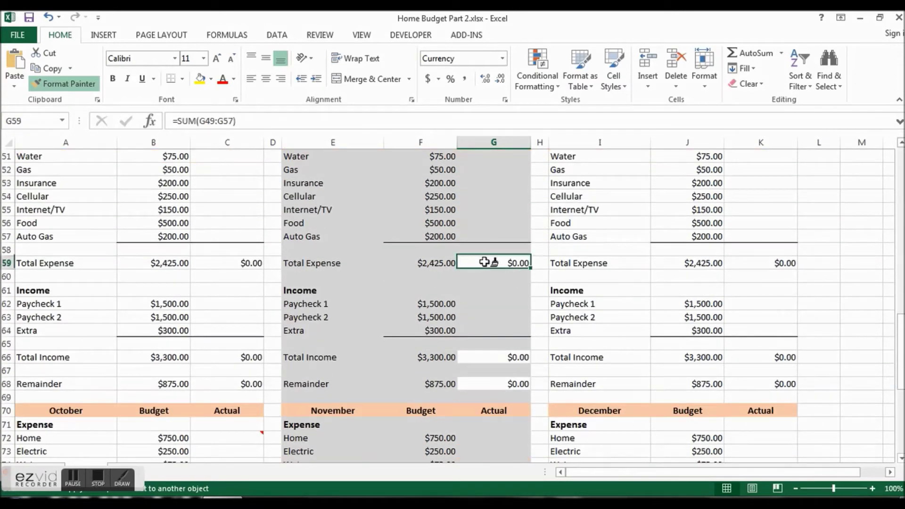
{"action": "left_click", "coordinate": [505, 359]}
{"action": "left_click", "coordinate": [503, 384]}
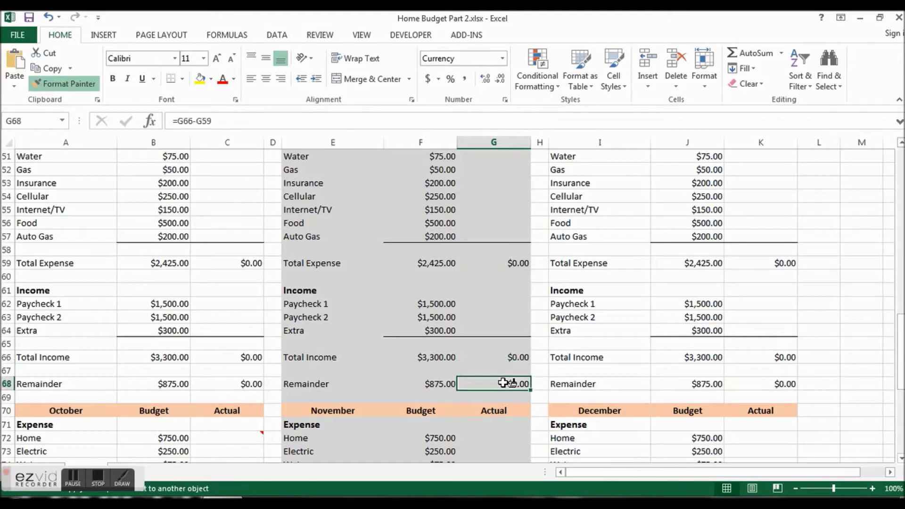
Step: Paint the grey formatting onto November's Actual Total Expense, Total Income and Remainder cells G82, G89 and G91
{"action": "left_click", "coordinate": [901, 457]}
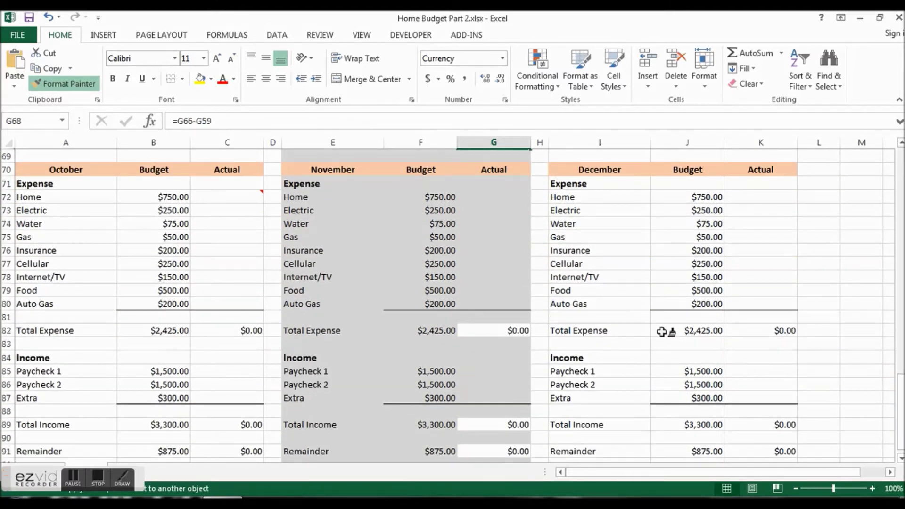
{"action": "left_click", "coordinate": [492, 331]}
{"action": "left_click", "coordinate": [492, 426]}
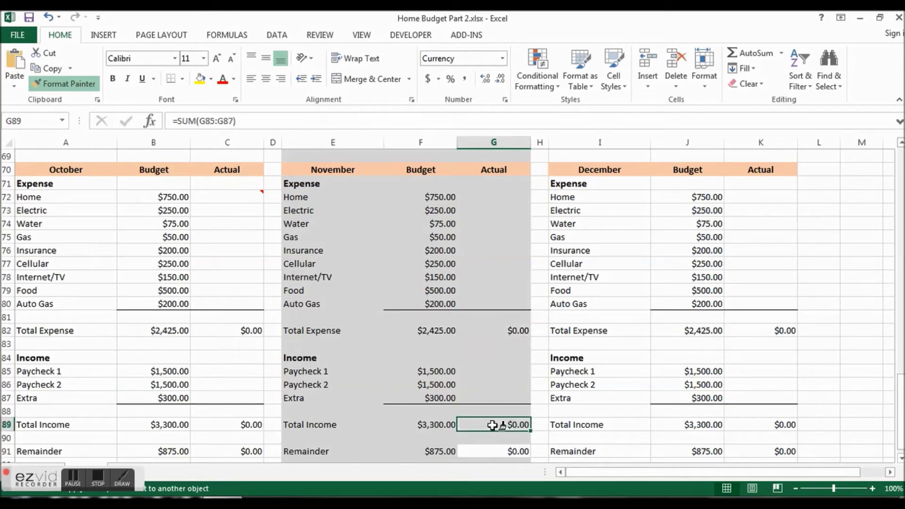
{"action": "left_click", "coordinate": [503, 452]}
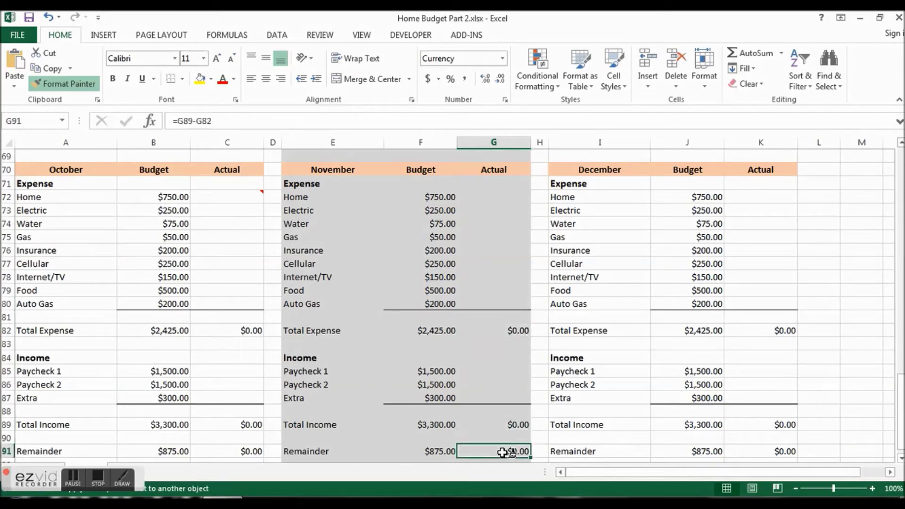
Step: Review all the monthly budget blocks from January through December for consistent shading and filled Actual totals
{"action": "left_click", "coordinate": [901, 457]}
{"action": "left_click", "coordinate": [901, 458]}
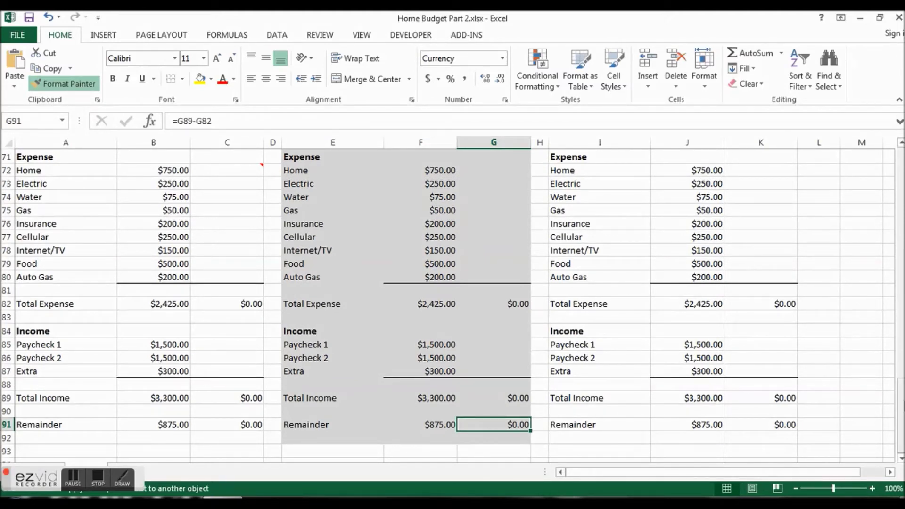
{"action": "left_click_drag", "start_coordinate": [901, 406], "coordinate": [879, 133]}
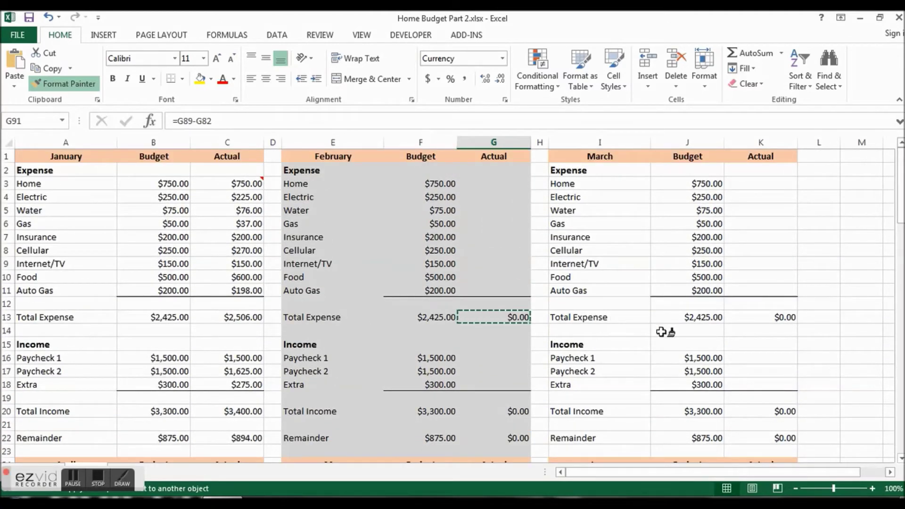
{"action": "scroll", "coordinate": [662, 332], "scroll_direction": "down", "scroll_amount": 15}
{"action": "scroll", "coordinate": [661, 332], "scroll_direction": "down", "scroll_amount": 12}
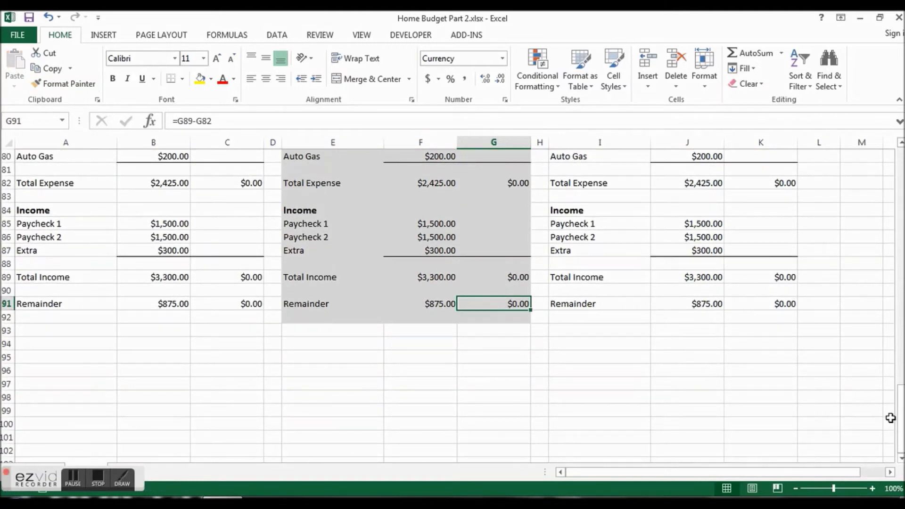
{"action": "left_click_drag", "start_coordinate": [903, 418], "coordinate": [903, 165]}
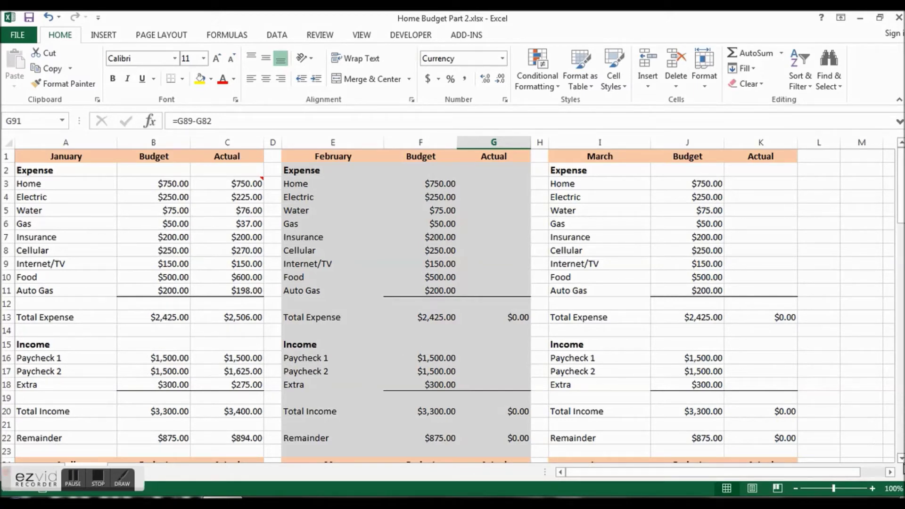
Step: Inspect the Actual Remainder formulas of January, February and March in C22, G22 and K22
{"action": "left_click", "coordinate": [900, 458]}
{"action": "left_click", "coordinate": [900, 459]}
{"action": "left_click", "coordinate": [901, 458]}
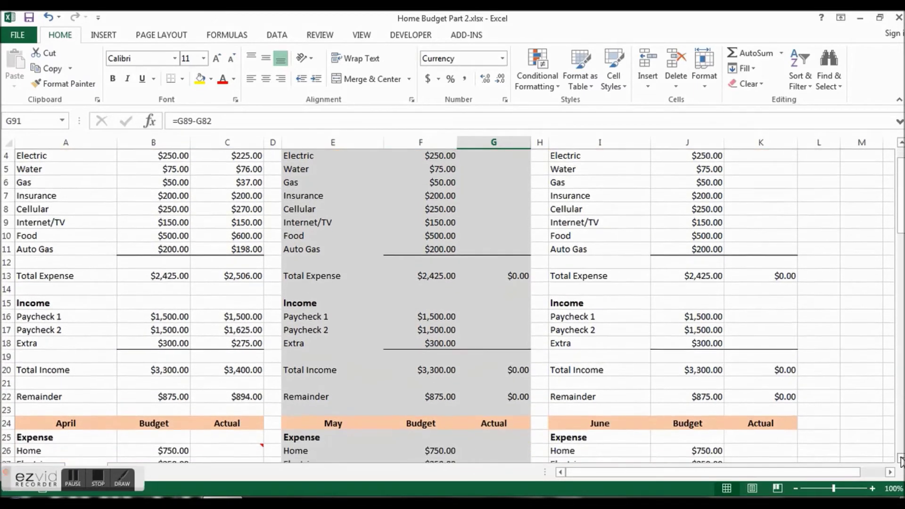
{"action": "left_click", "coordinate": [901, 458]}
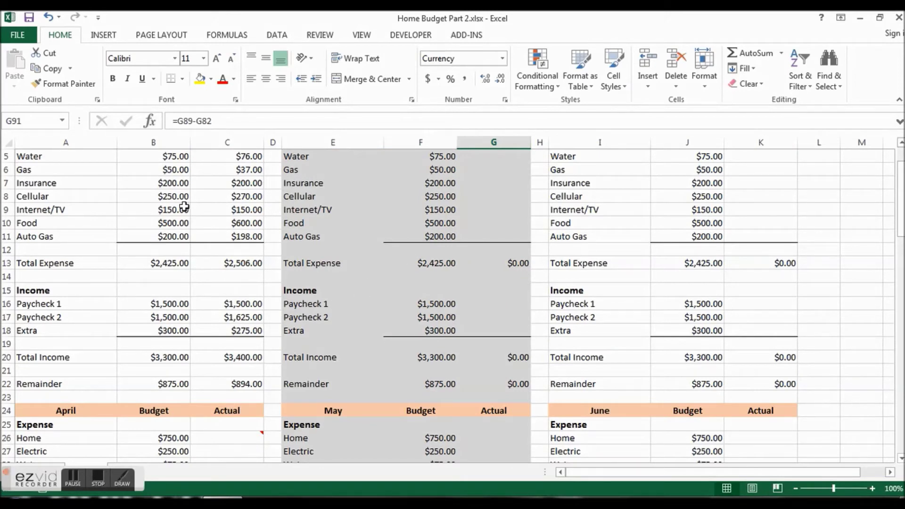
{"action": "left_click", "coordinate": [236, 385]}
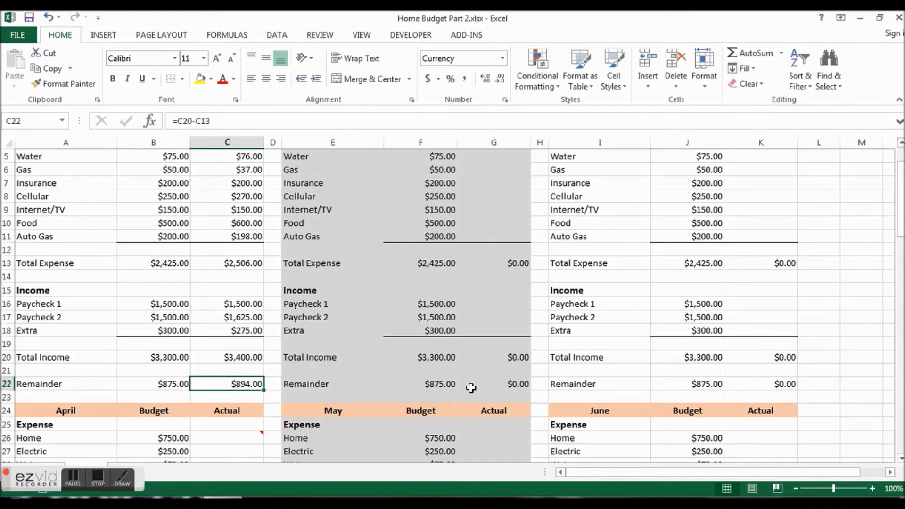
{"action": "left_click", "coordinate": [511, 382]}
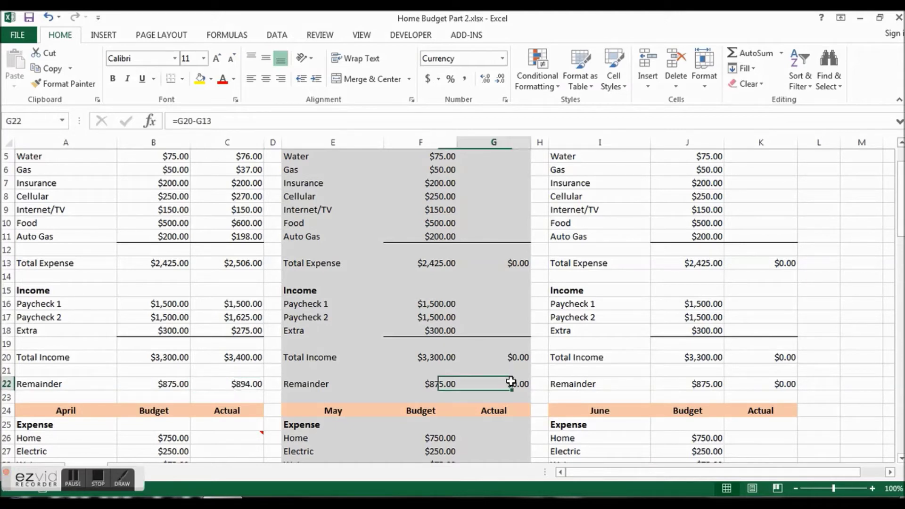
{"action": "left_click", "coordinate": [760, 385]}
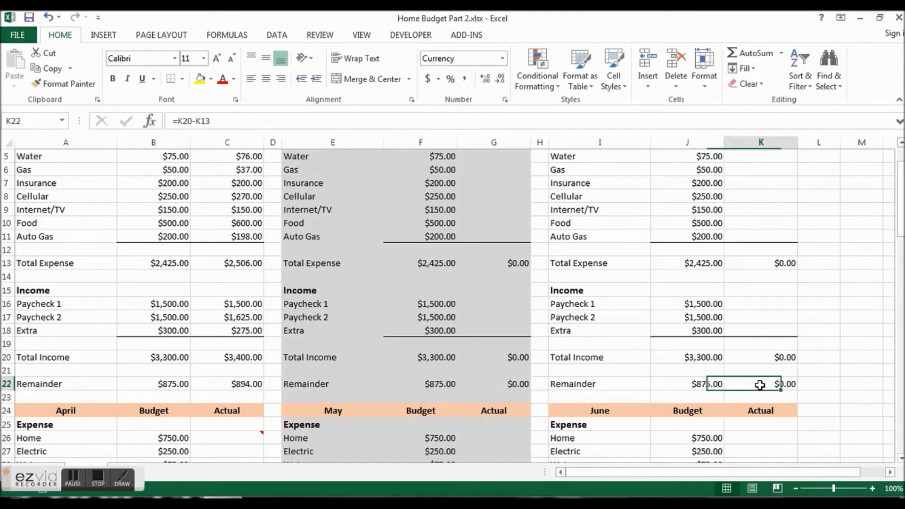
Step: Enter the heading "Savings" in M21, beside the March block
{"action": "left_click", "coordinate": [854, 383]}
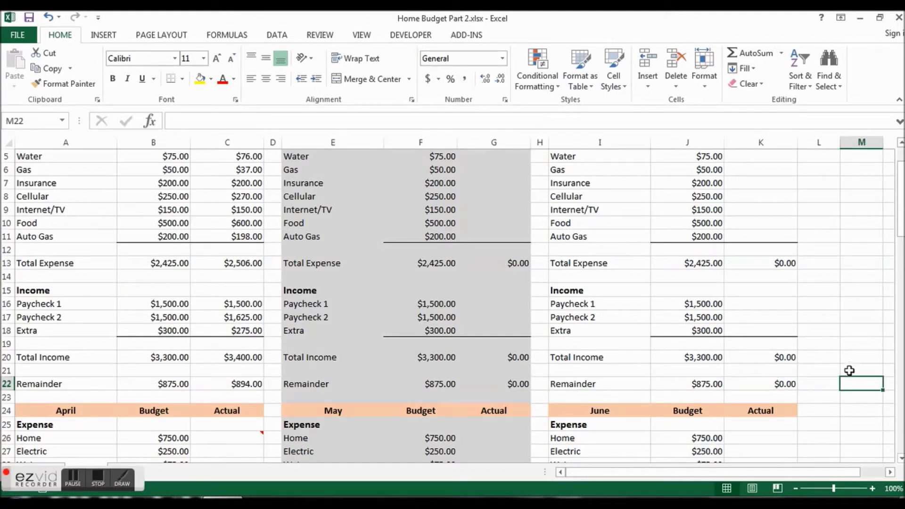
{"action": "left_click", "coordinate": [850, 370]}
{"action": "type", "text": "Savings"}
{"action": "key", "text": "Return"}
Step: Enter the formula =C22,G22,K22 in M22 to try combining the Actual Remainders of January, February and March
{"action": "type", "text": "="}
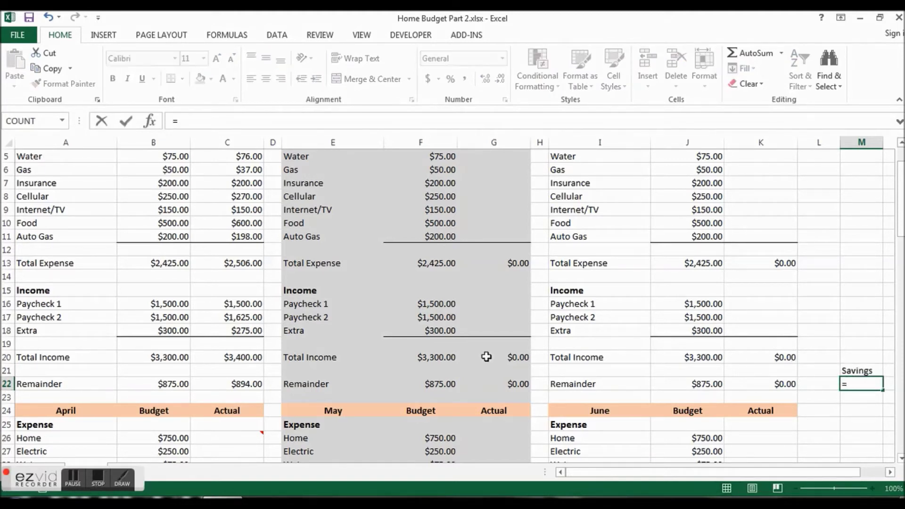
{"action": "left_click", "coordinate": [250, 387]}
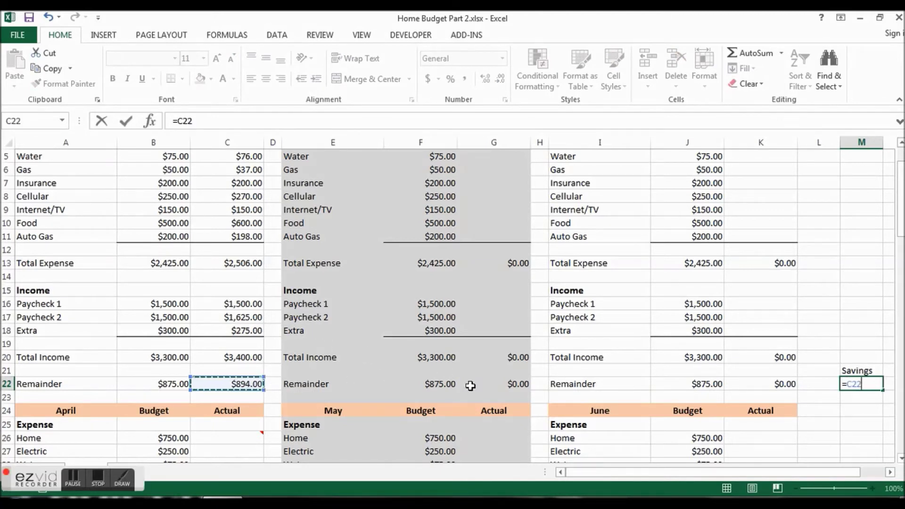
{"action": "type", "text": ","}
{"action": "left_click", "coordinate": [497, 384]}
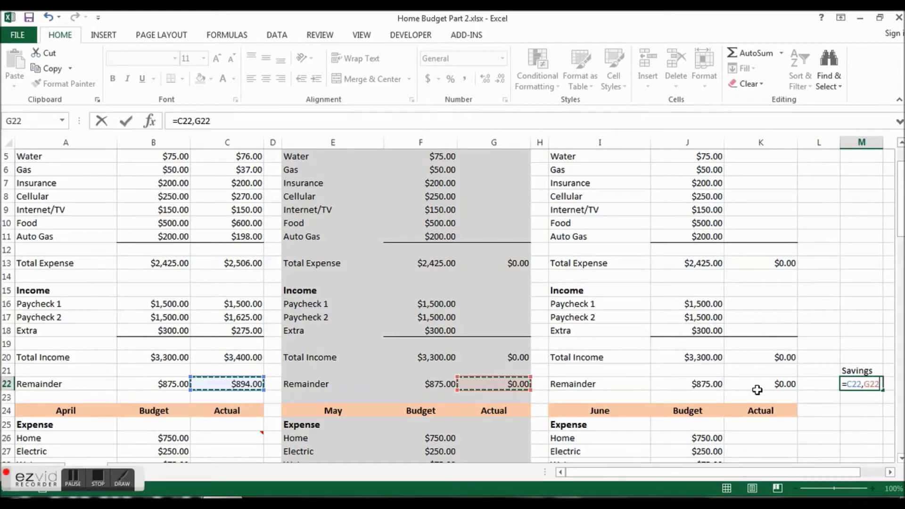
{"action": "type", "text": ","}
{"action": "left_click", "coordinate": [773, 384]}
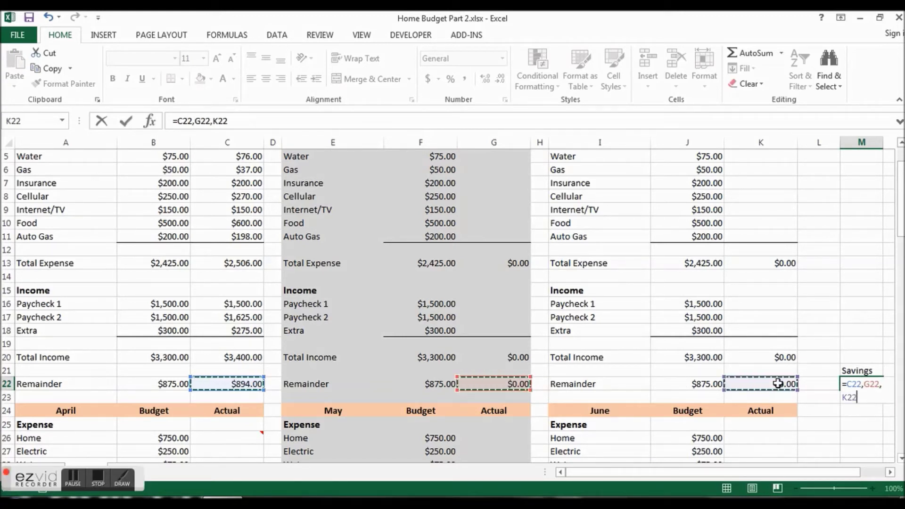
{"action": "key", "text": "Return"}
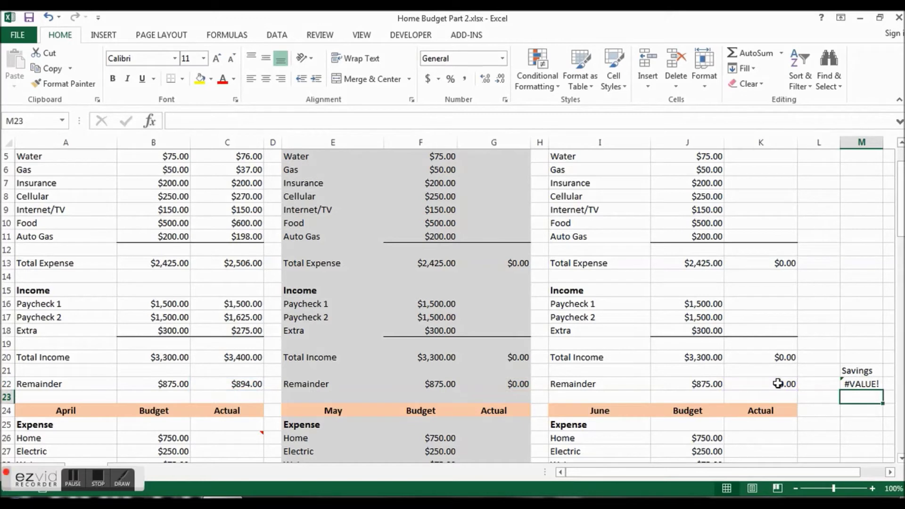
Step: Correct the Savings formula in M22 to =C22+G22+K22
{"action": "left_click", "coordinate": [849, 385]}
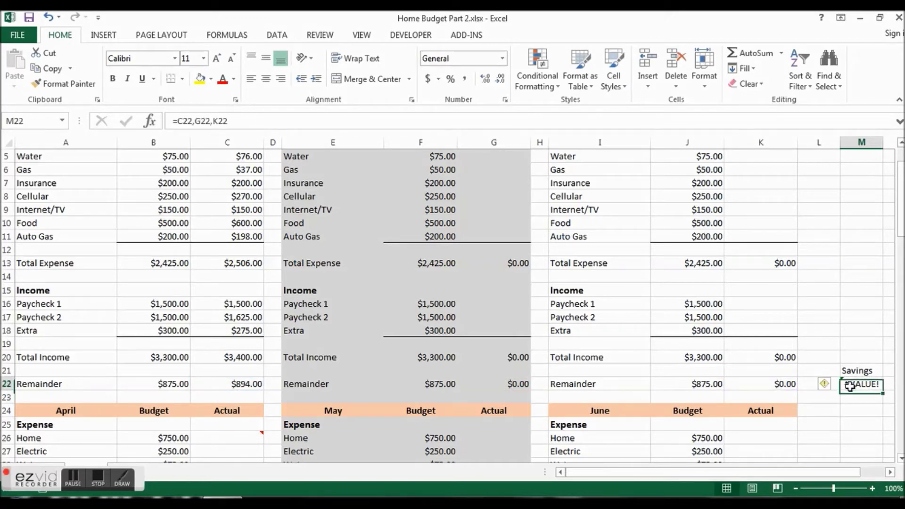
{"action": "left_click", "coordinate": [211, 121]}
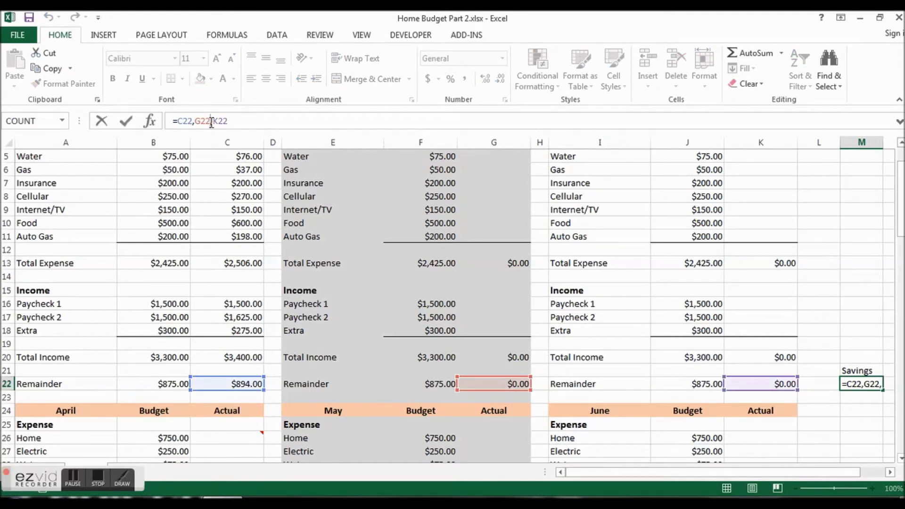
{"action": "left_click", "coordinate": [240, 120]}
{"action": "key", "text": "BackSpace"}
{"action": "key", "text": "BackSpace"}
{"action": "key", "text": "BackSpace"}
{"action": "key", "text": "BackSpace"}
{"action": "key", "text": "BackSpace"}
{"action": "key", "text": "BackSpace"}
{"action": "key", "text": "BackSpace"}
{"action": "key", "text": "BackSpace"}
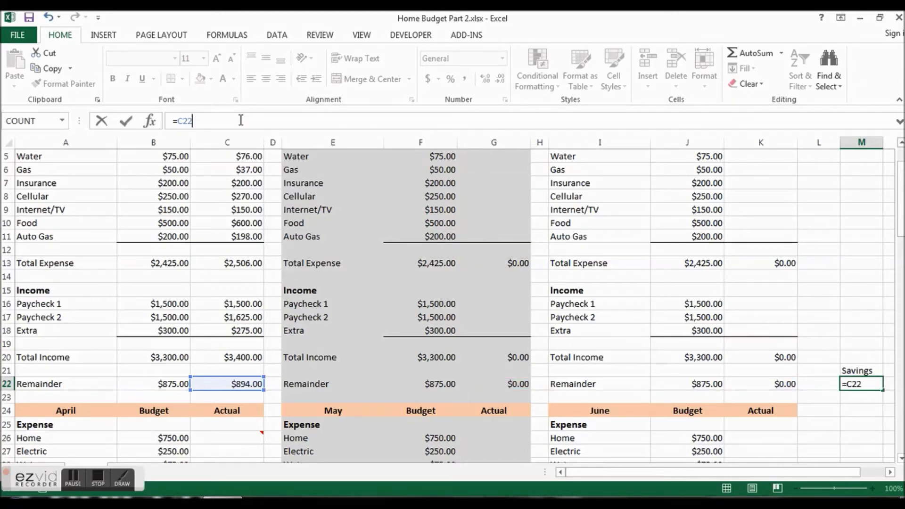
{"action": "left_click", "coordinate": [523, 384]}
{"action": "type", "text": "+"}
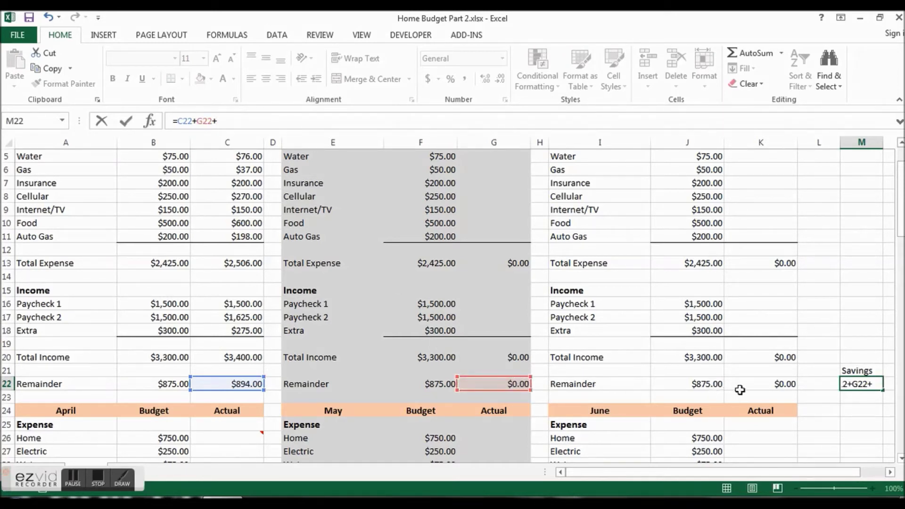
{"action": "left_click", "coordinate": [760, 388]}
{"action": "key", "text": "Return"}
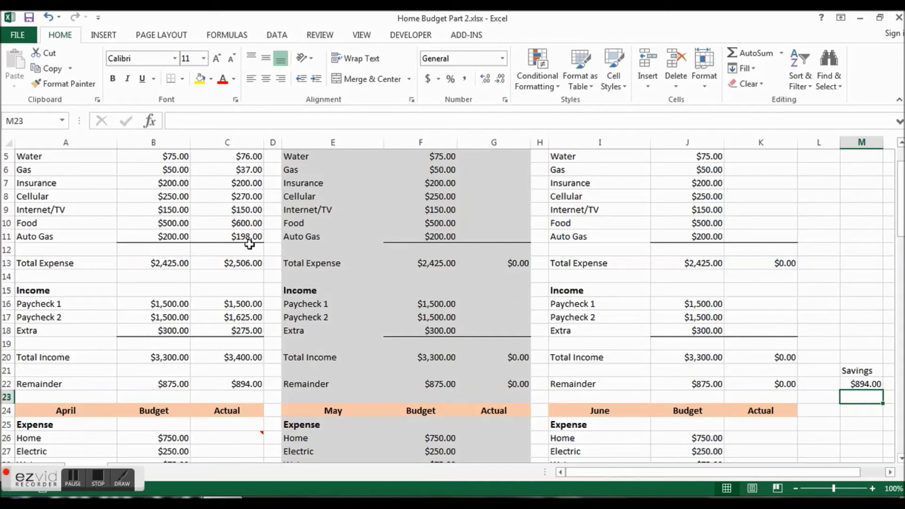
Step: Copy January's Actual expenses C3:C11 into February's and March's Actual columns, starting at G3 and K3
{"action": "left_click_drag", "start_coordinate": [901, 233], "coordinate": [900, 221]}
{"action": "mouse_move", "coordinate": [233, 183]}
{"action": "left_click_drag", "start_coordinate": [232, 183], "coordinate": [237, 293]}
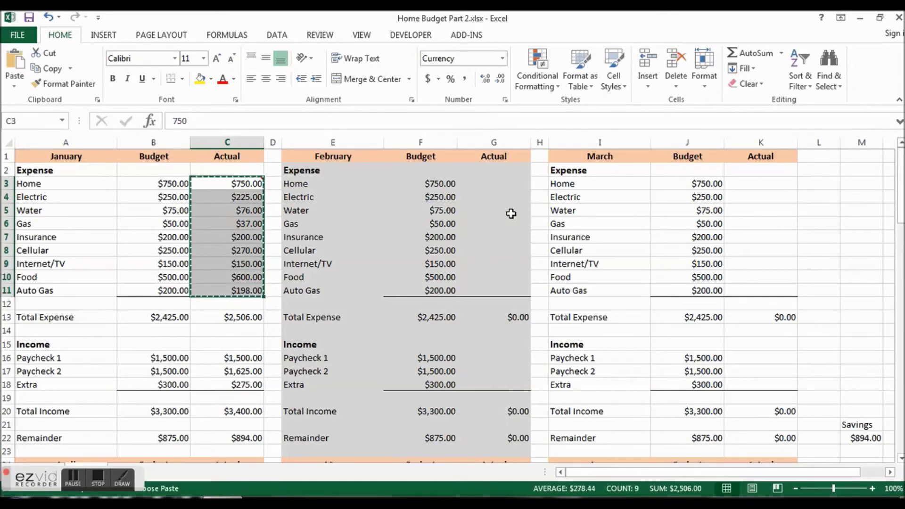
{"action": "left_click", "coordinate": [511, 183]}
{"action": "key", "text": "ctrl+v"}
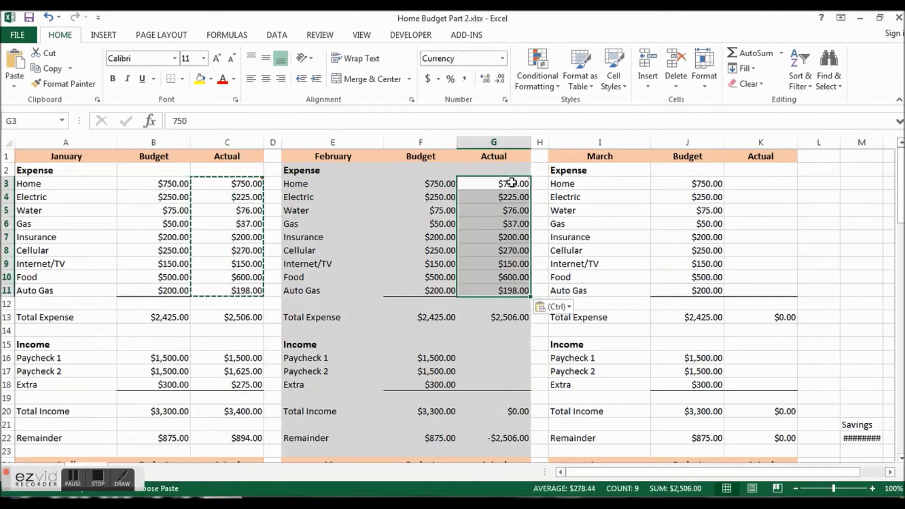
{"action": "left_click", "coordinate": [743, 182]}
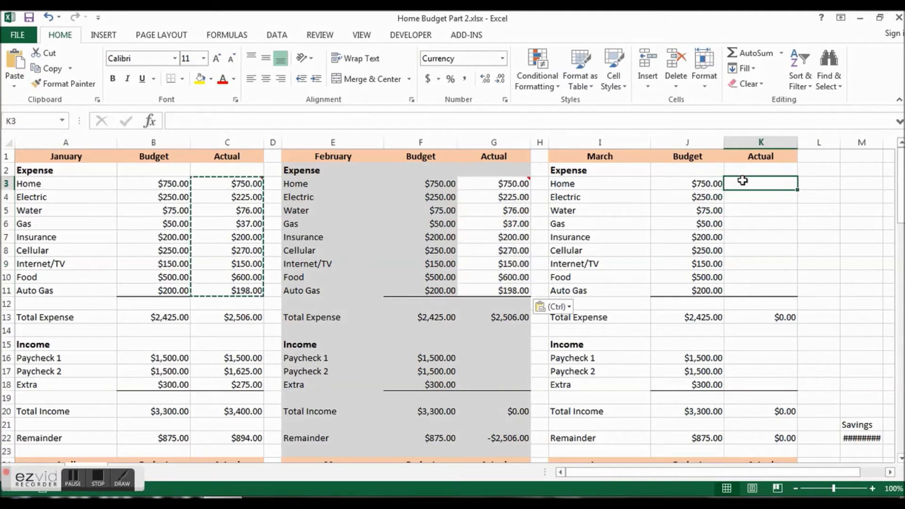
{"action": "key", "text": "ctrl+v"}
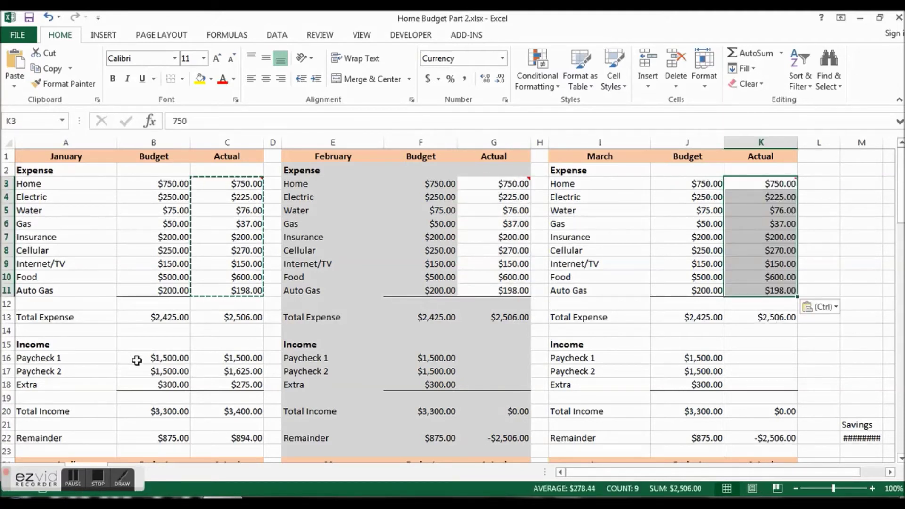
Step: Copy January's Actual income C16:C18 into February's and March's Actual columns, starting at G16 and K16
{"action": "left_click", "coordinate": [220, 360]}
{"action": "left_click_drag", "start_coordinate": [221, 360], "coordinate": [221, 384]}
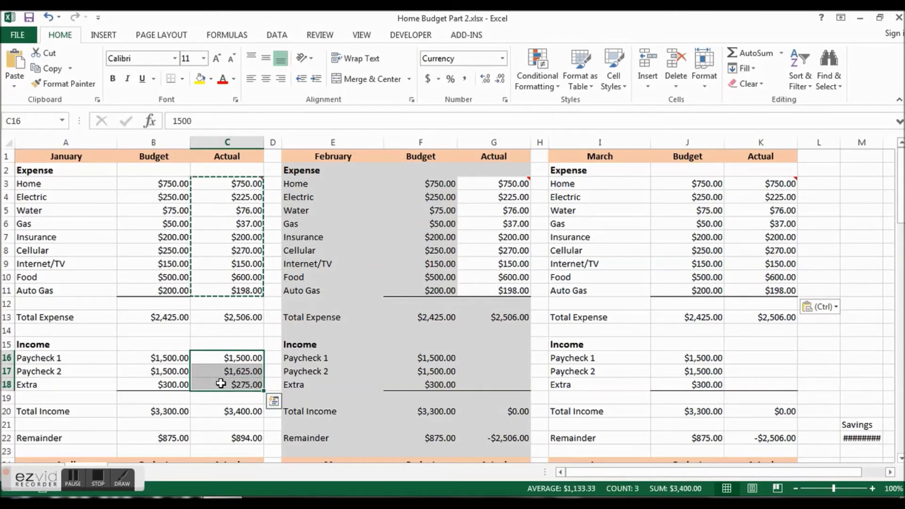
{"action": "key", "text": "ctrl+c"}
{"action": "left_click", "coordinate": [474, 357]}
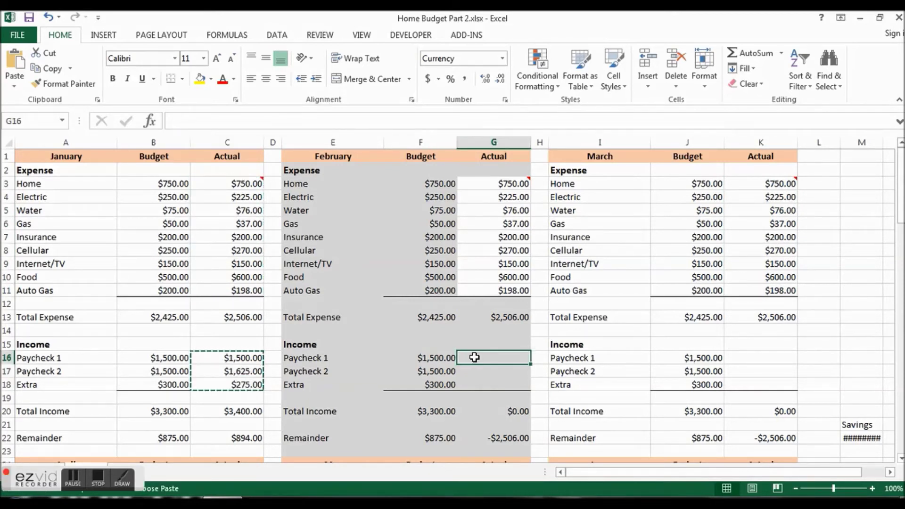
{"action": "key", "text": "ctrl+v"}
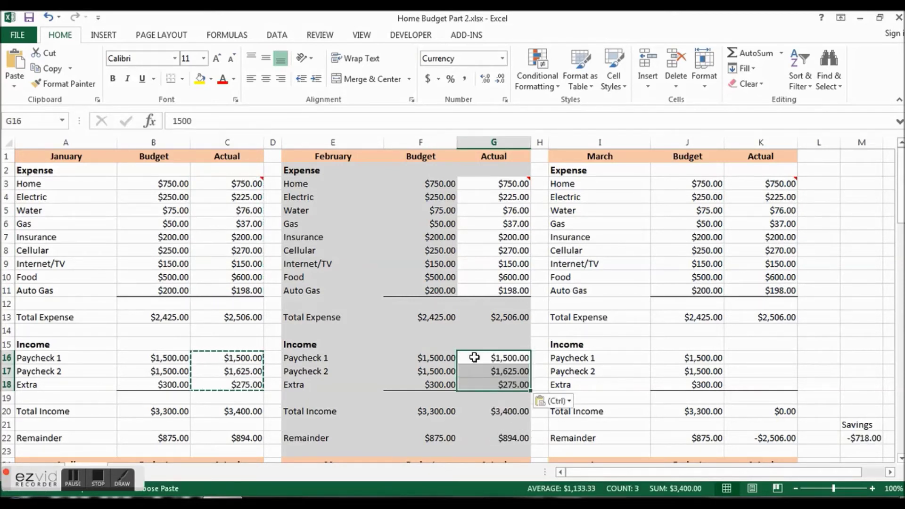
{"action": "left_click", "coordinate": [747, 357]}
{"action": "key", "text": "ctrl+v"}
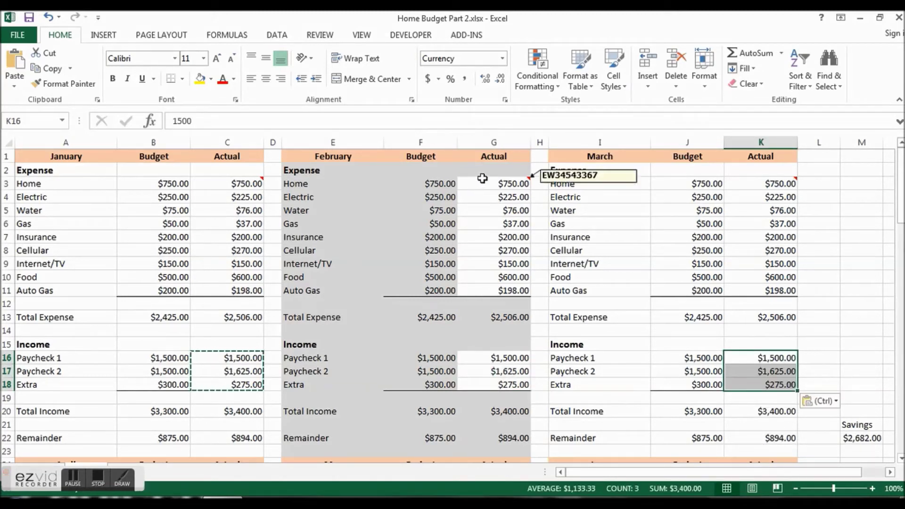
Step: Use Format Painter to carry G13's grey formatting onto February's Actual expenses G3:G11 and income G16:G18
{"action": "left_click", "coordinate": [501, 315]}
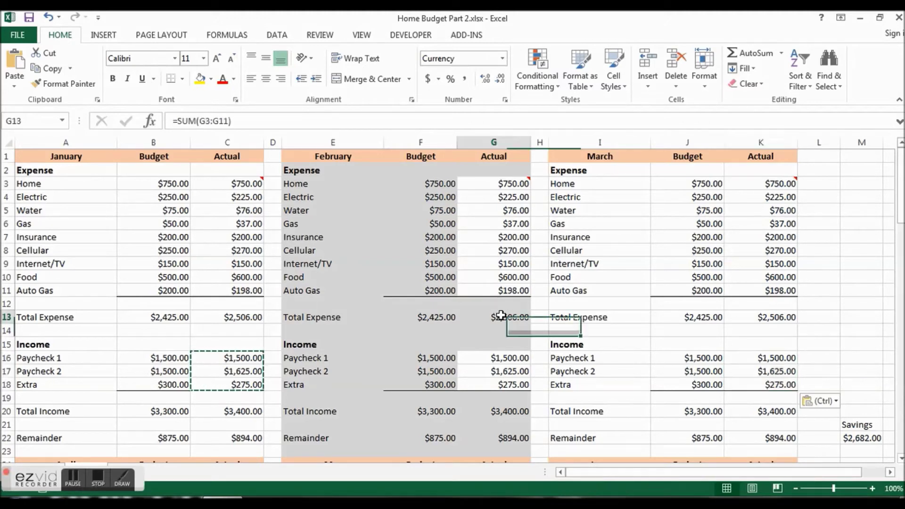
{"action": "left_click", "coordinate": [71, 84]}
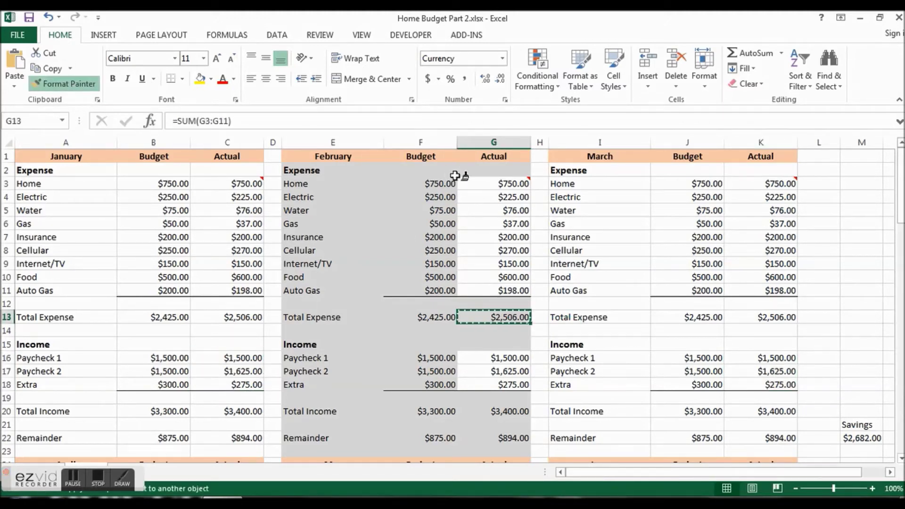
{"action": "left_click_drag", "start_coordinate": [471, 182], "coordinate": [474, 293]}
{"action": "left_click_drag", "start_coordinate": [485, 358], "coordinate": [479, 379]}
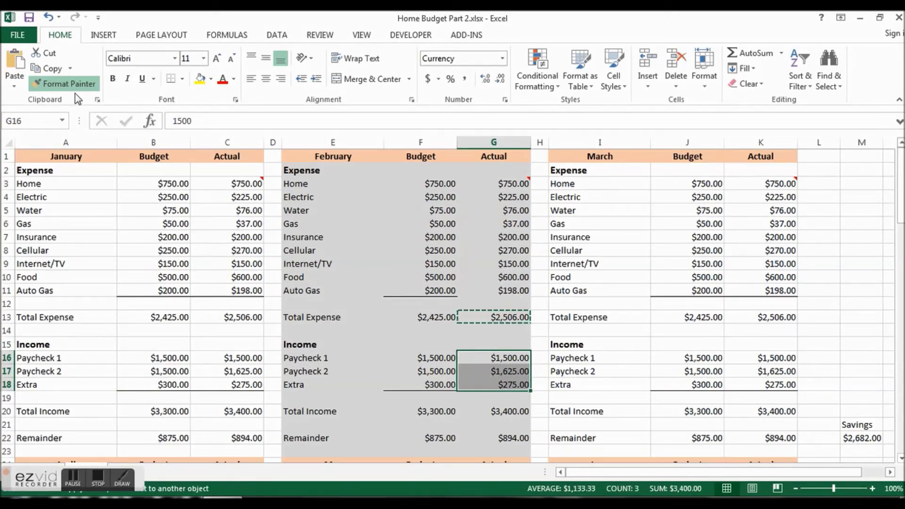
{"action": "key", "text": "Escape"}
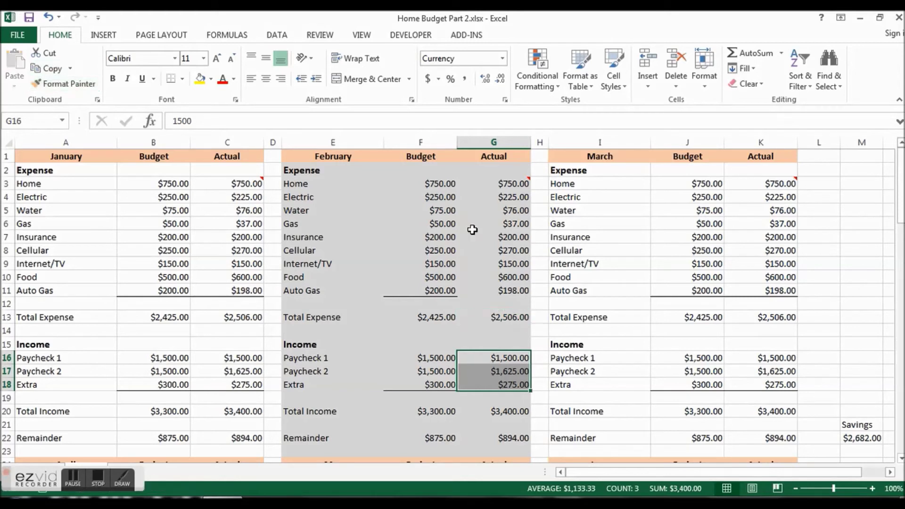
Step: Add a bottom border to February's Actual cells G11 and G18 to match the lines in the neighbouring Budget column
{"action": "left_click", "coordinate": [486, 291]}
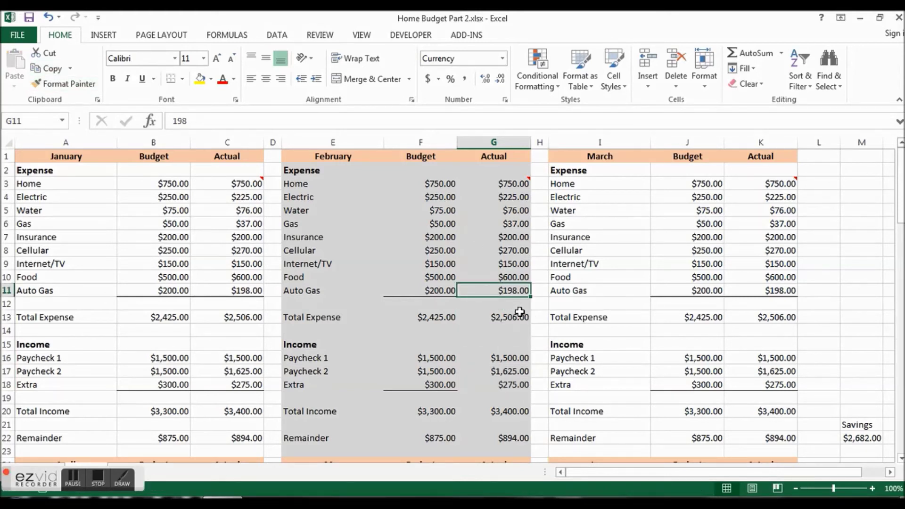
{"action": "left_click", "coordinate": [171, 80]}
{"action": "left_click", "coordinate": [472, 380]}
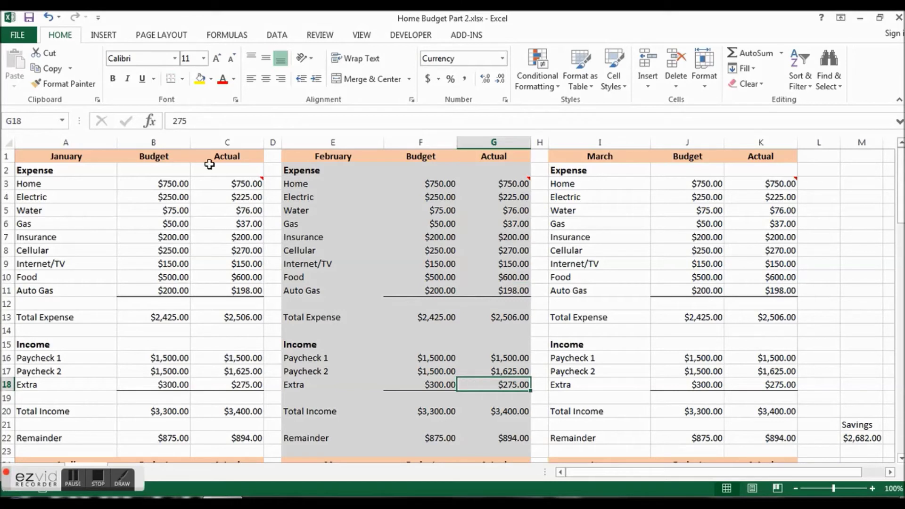
{"action": "left_click", "coordinate": [142, 78]}
{"action": "left_click", "coordinate": [144, 79]}
{"action": "left_click", "coordinate": [486, 407]}
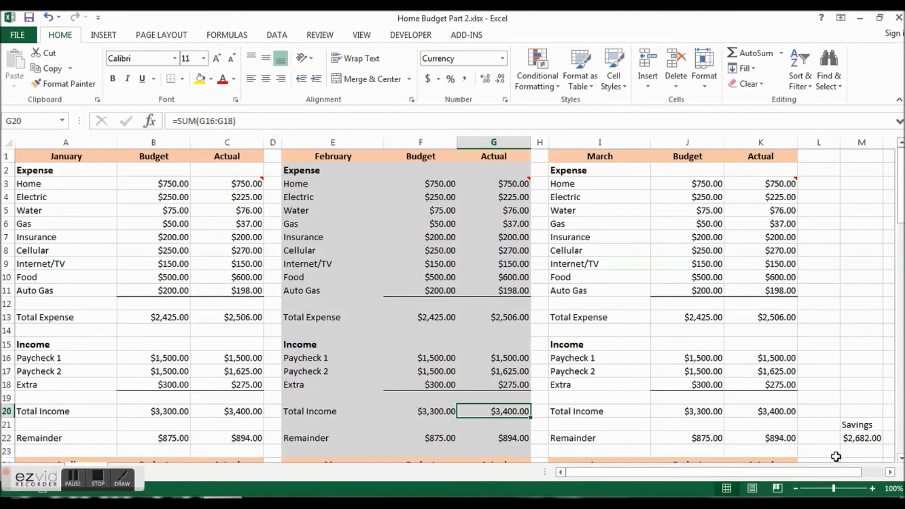
Step: Enter the label Qtr 1 in M20 and move it up to M3
{"action": "left_click", "coordinate": [855, 415]}
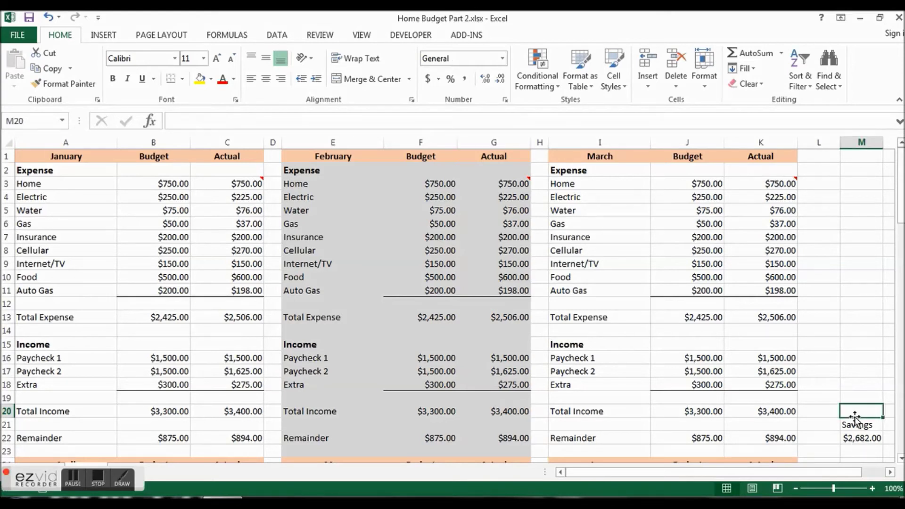
{"action": "type", "text": "Qtr"}
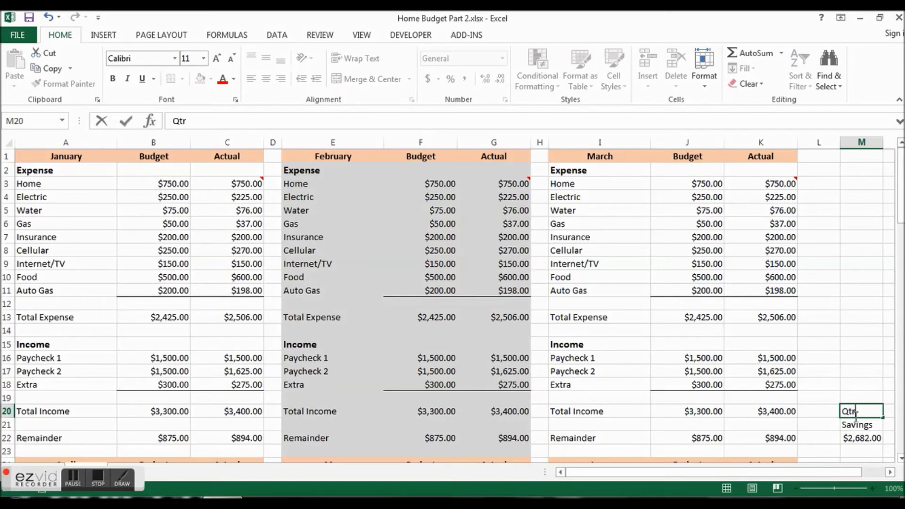
{"action": "type", "text": " 1"}
{"action": "key", "text": "Return"}
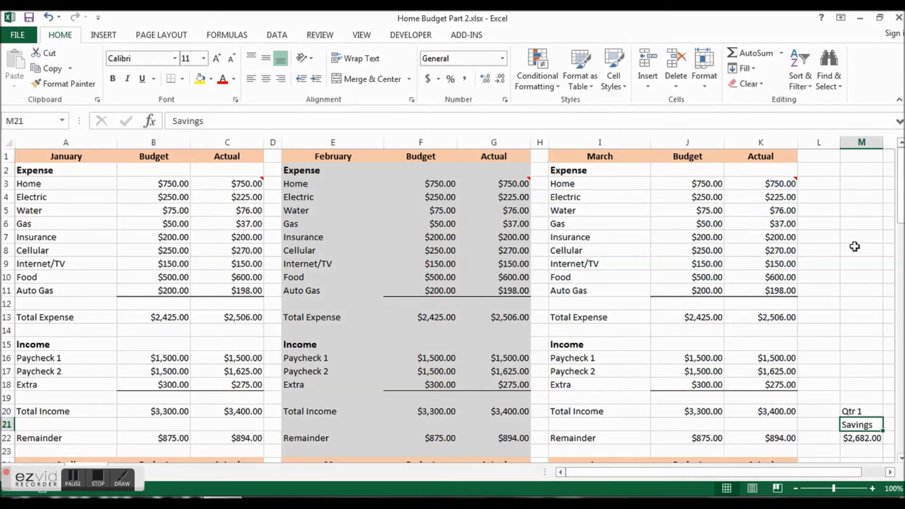
{"action": "left_click", "coordinate": [853, 411]}
{"action": "left_click_drag", "start_coordinate": [854, 411], "coordinate": [860, 185]}
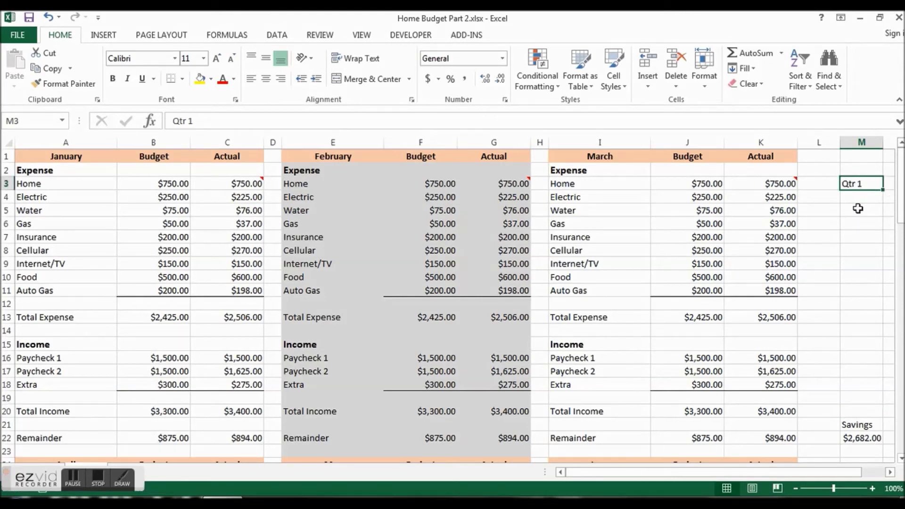
Step: Set the Actual Electric expense to 198 for March in K4 and to 230 for February in G4
{"action": "left_click", "coordinate": [858, 209]}
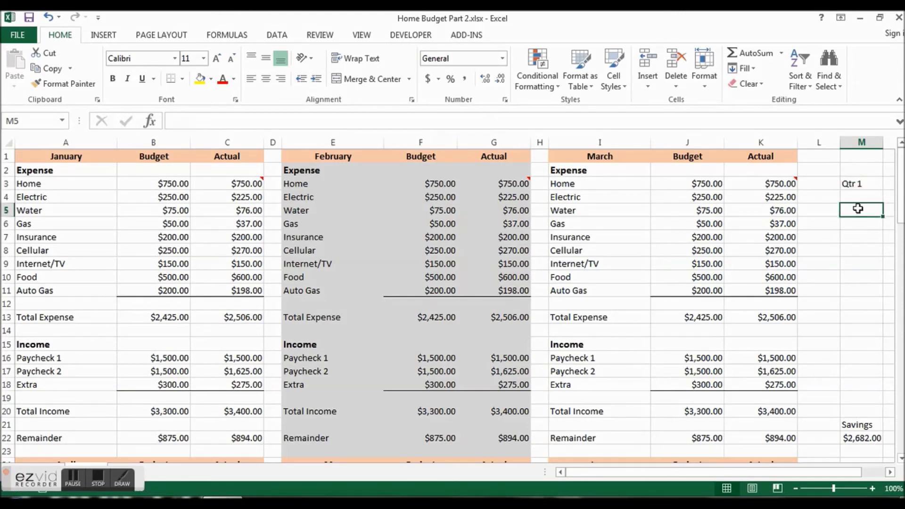
{"action": "left_click", "coordinate": [766, 198]}
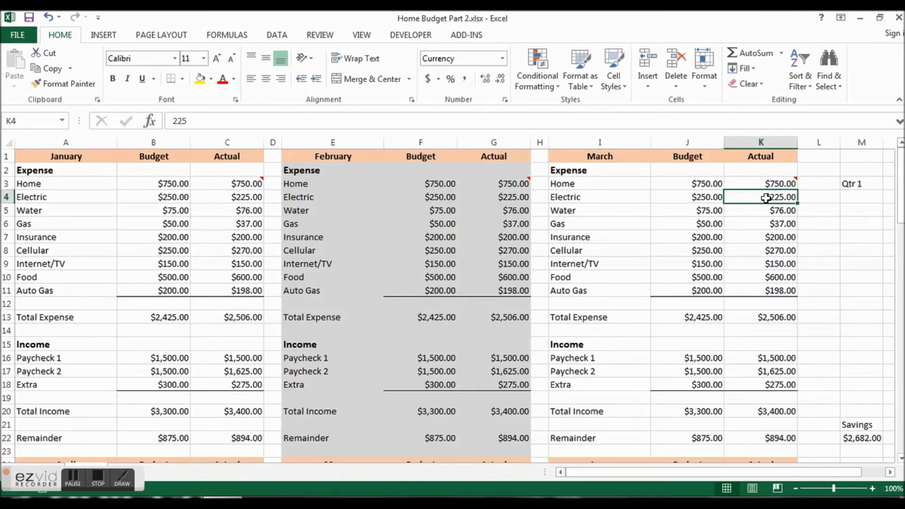
{"action": "type", "text": "198"}
{"action": "key", "text": "Return"}
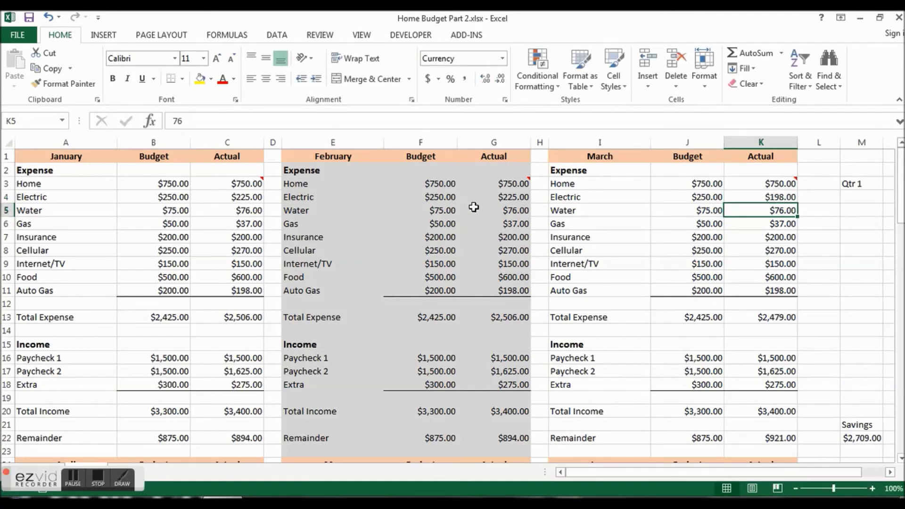
{"action": "left_click", "coordinate": [501, 199]}
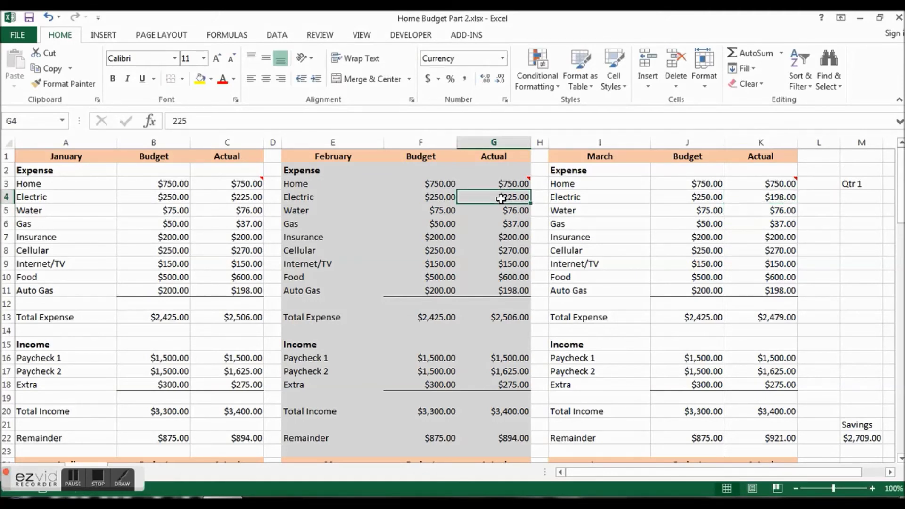
{"action": "type", "text": "230"}
{"action": "key", "text": "Return"}
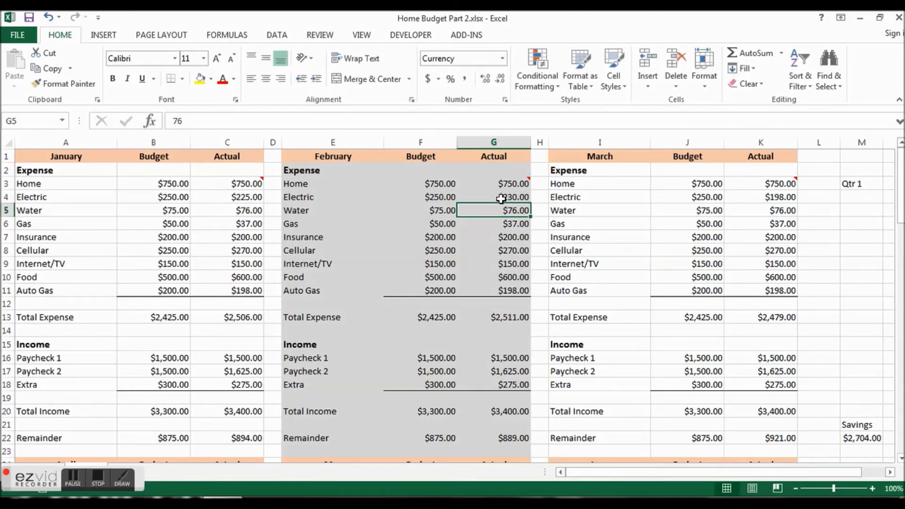
Step: Enter the label Highest Electric in M5
{"action": "left_click", "coordinate": [848, 210]}
{"action": "type", "text": "Highest Electric"}
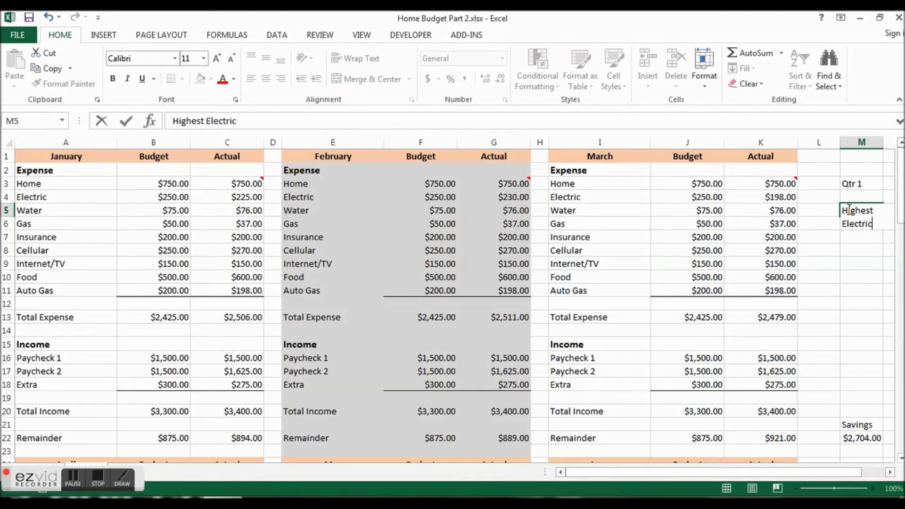
{"action": "key", "text": "Return"}
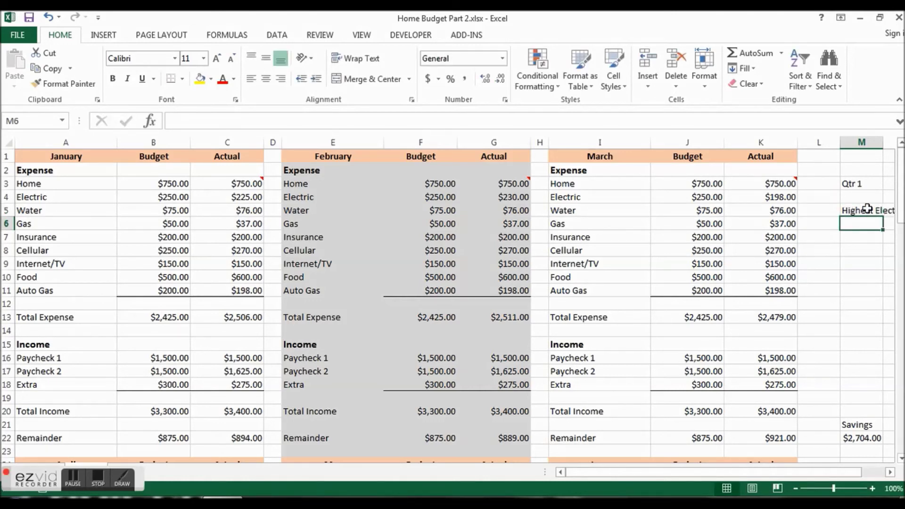
Step: Split the M5 label over two cells, leaving Highest in M5 and entering Electric in M6
{"action": "left_click", "coordinate": [868, 208]}
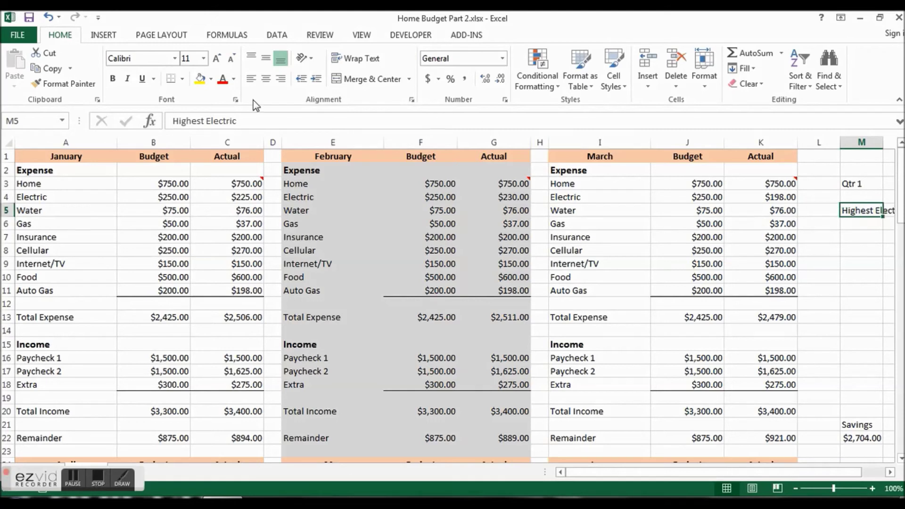
{"action": "left_click", "coordinate": [253, 121]}
{"action": "key", "text": "BackSpace"}
{"action": "key", "text": "BackSpace"}
{"action": "key", "text": "BackSpace"}
{"action": "key", "text": "BackSpace"}
{"action": "key", "text": "BackSpace"}
{"action": "key", "text": "BackSpace"}
{"action": "key", "text": "BackSpace"}
{"action": "key", "text": "BackSpace"}
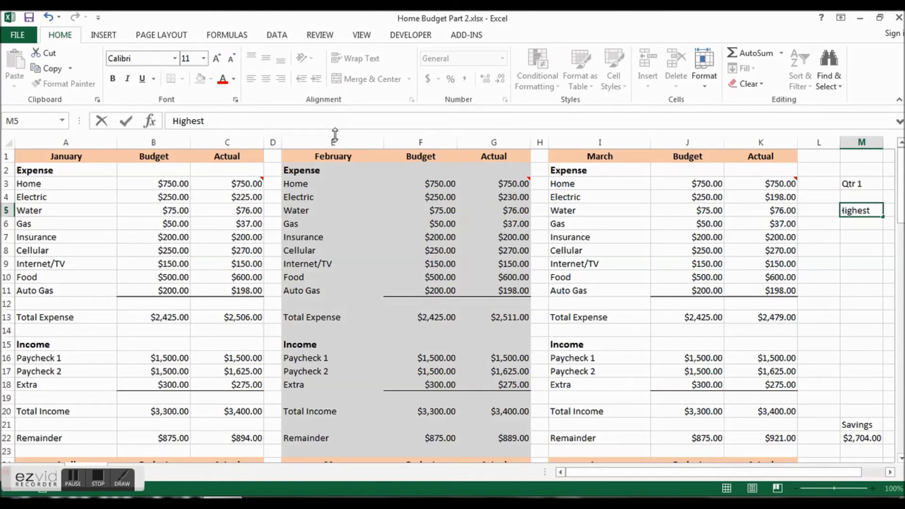
{"action": "key", "text": "Return"}
{"action": "type", "text": "E"}
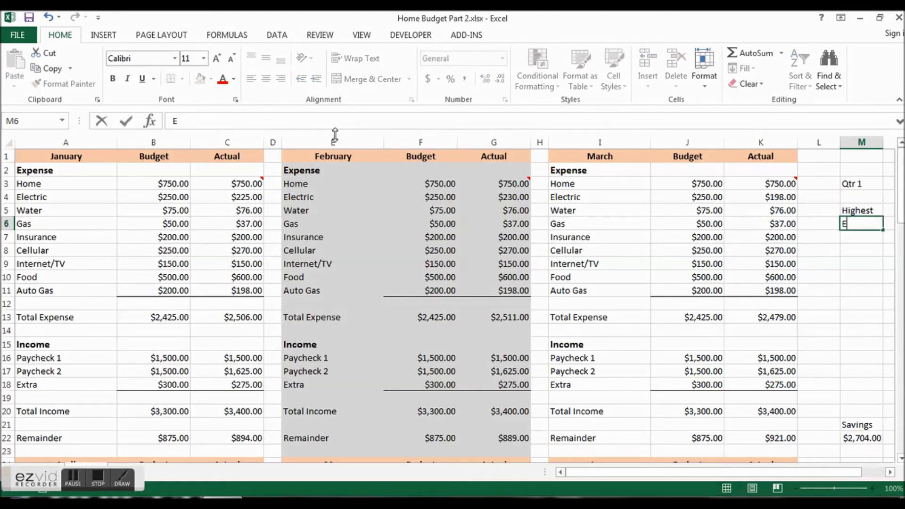
{"action": "type", "text": "lectric"}
{"action": "key", "text": "Return"}
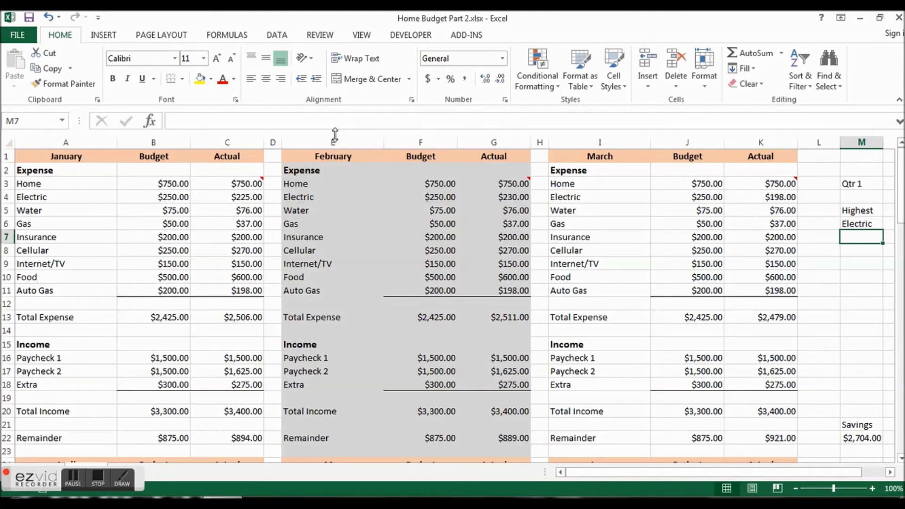
Step: Start a function in M7, search the function library for max and insert the MAX function
{"action": "left_click", "coordinate": [150, 121]}
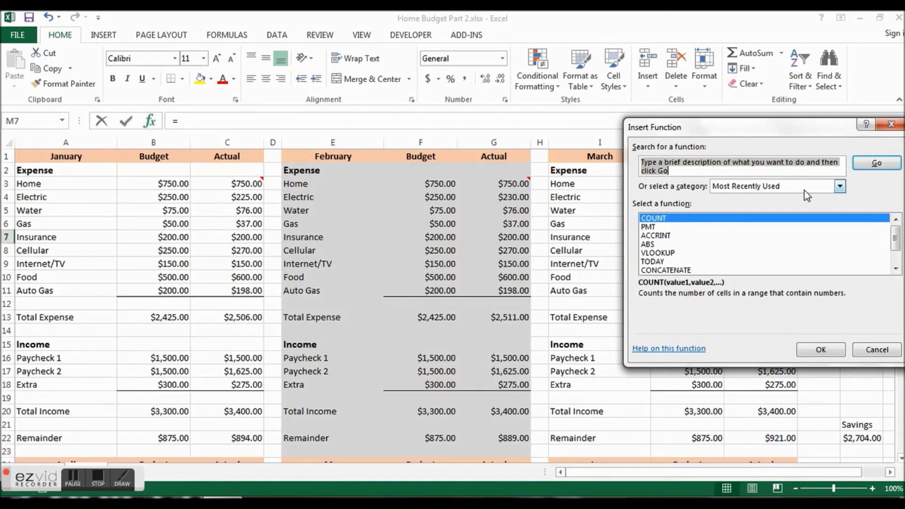
{"action": "scroll", "coordinate": [892, 269], "scroll_direction": "down", "scroll_amount": 1}
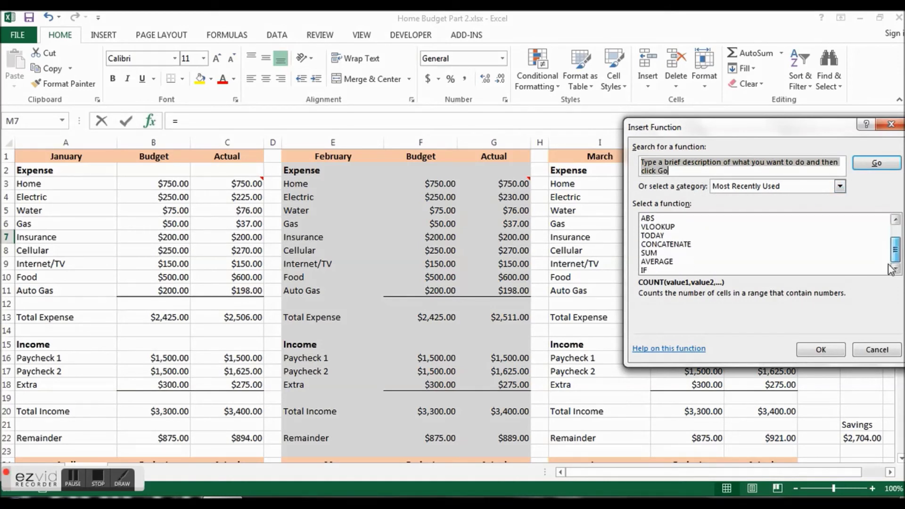
{"action": "scroll", "coordinate": [891, 238], "scroll_direction": "up", "scroll_amount": 1}
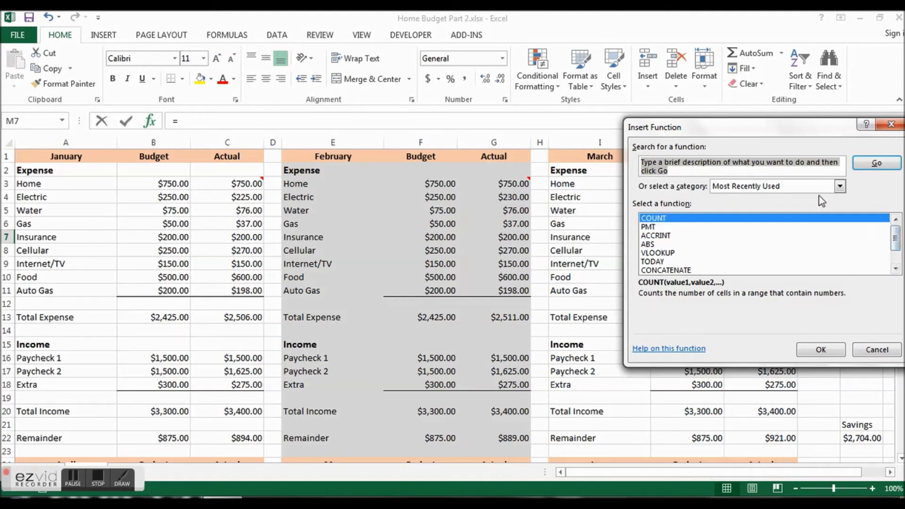
{"action": "left_click", "coordinate": [840, 186]}
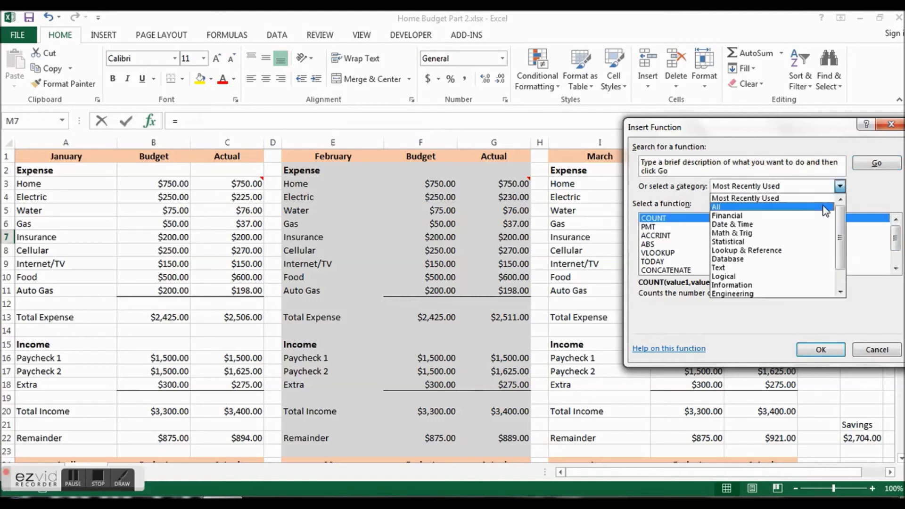
{"action": "left_click", "coordinate": [818, 251]}
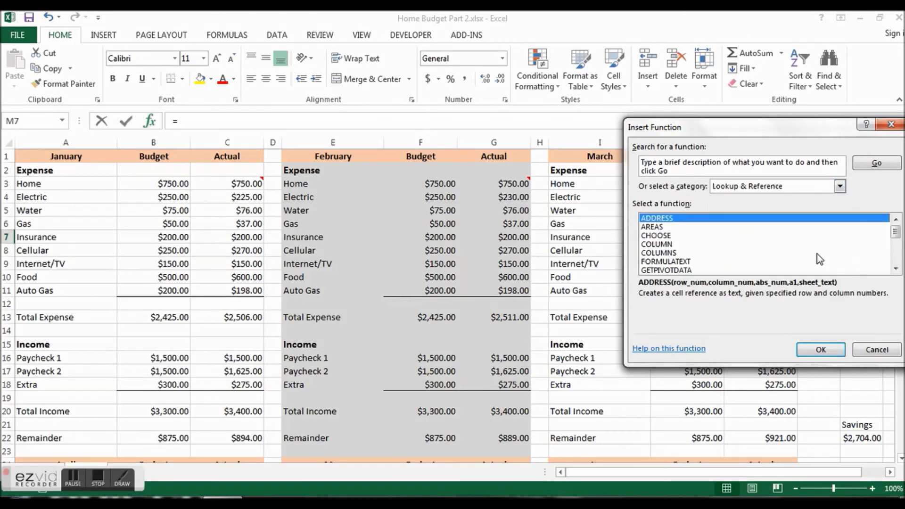
{"action": "left_click_drag", "start_coordinate": [896, 235], "coordinate": [896, 267]}
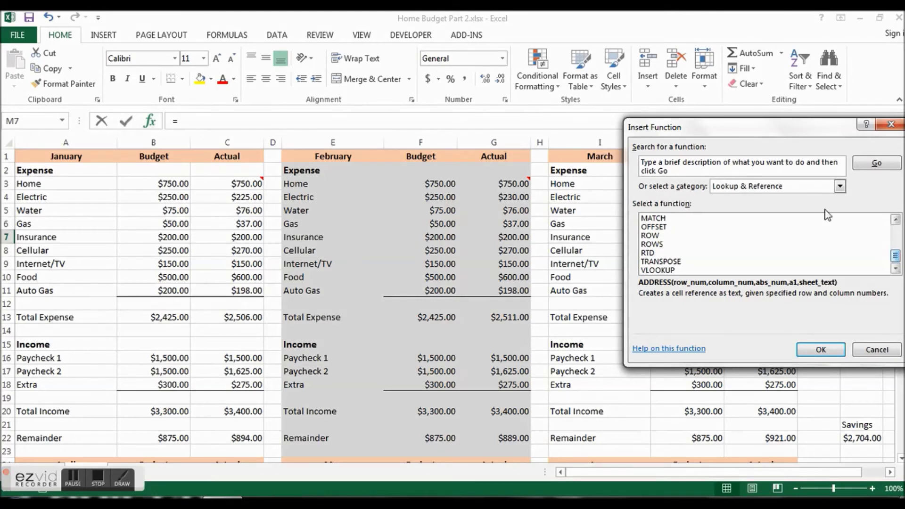
{"action": "left_click", "coordinate": [720, 170]}
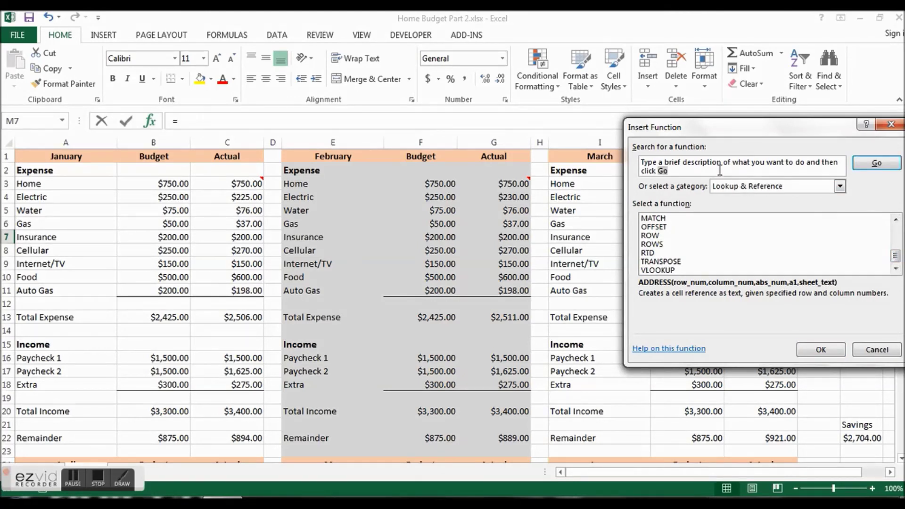
{"action": "type", "text": "max"}
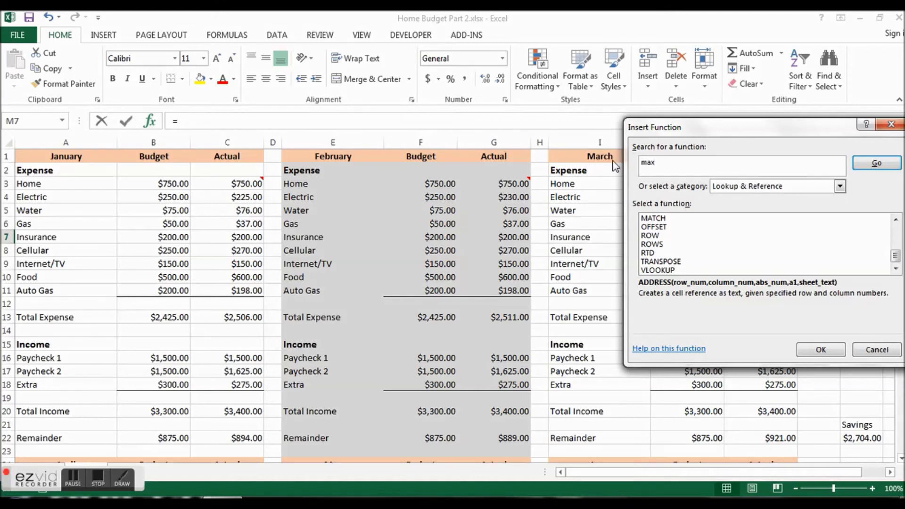
{"action": "key", "text": "Return"}
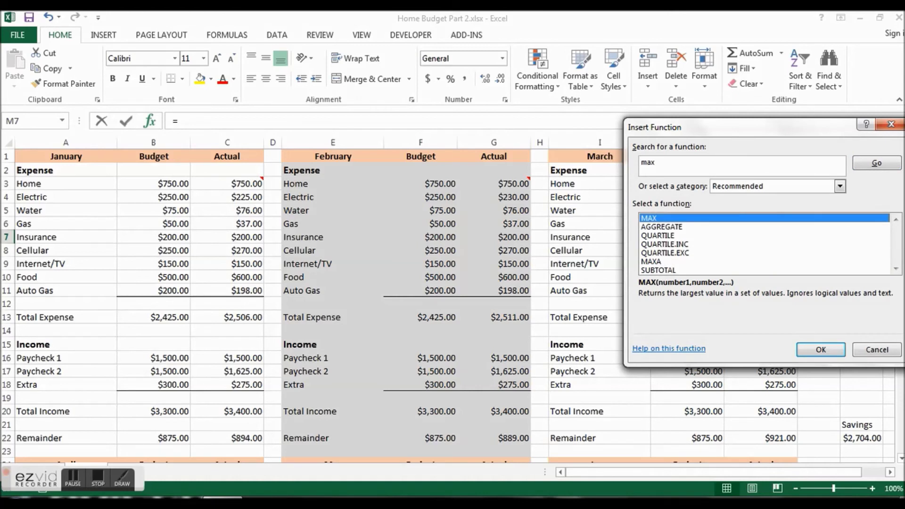
{"action": "left_click", "coordinate": [882, 171]}
{"action": "left_click", "coordinate": [821, 351]}
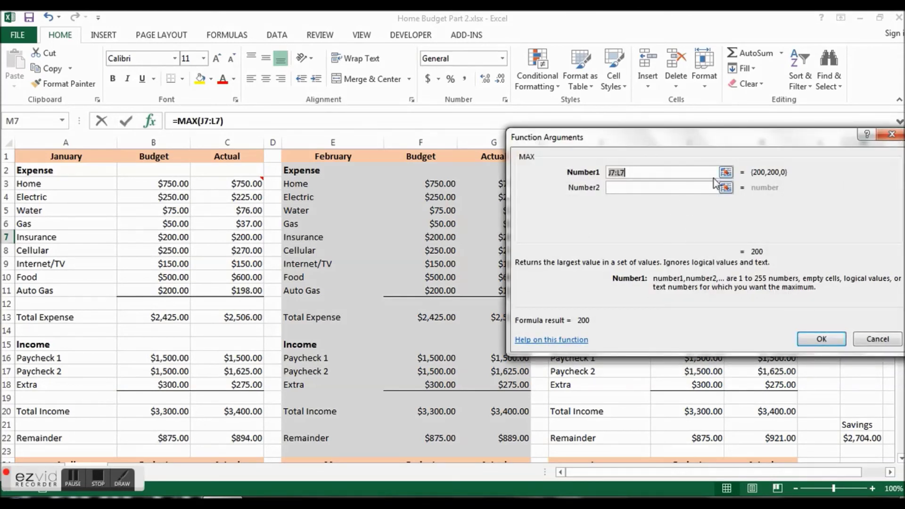
Step: Complete the MAX function in M7 with the three Actual Electric cells C4, G4 and K4 as its arguments
{"action": "left_click_drag", "start_coordinate": [759, 137], "coordinate": [478, 227]}
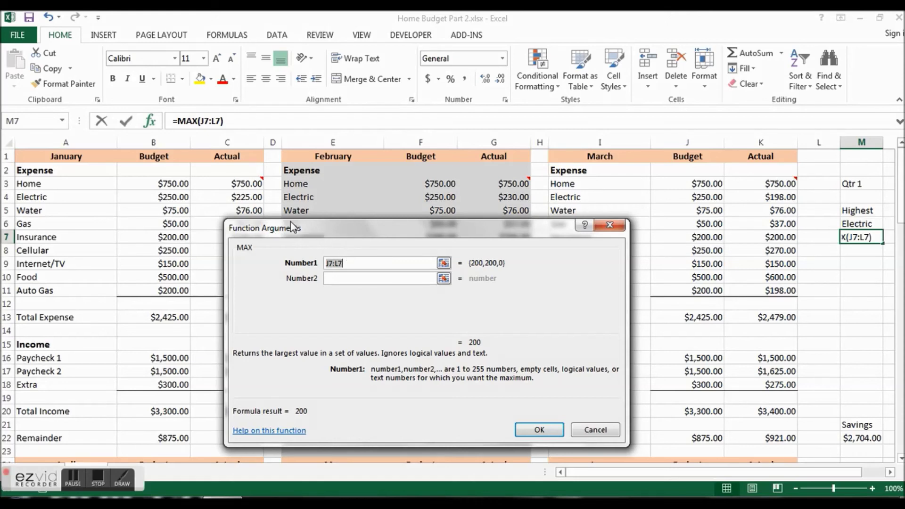
{"action": "left_click", "coordinate": [245, 197]}
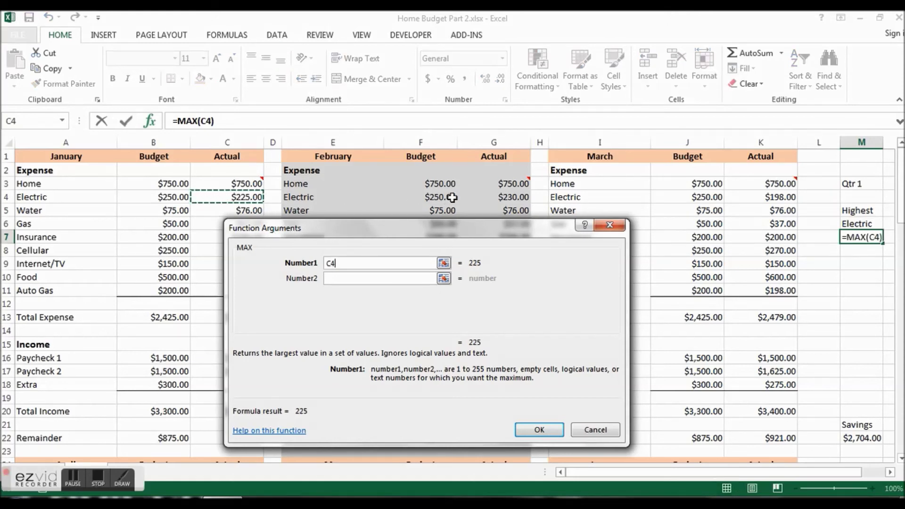
{"action": "left_click", "coordinate": [391, 280]}
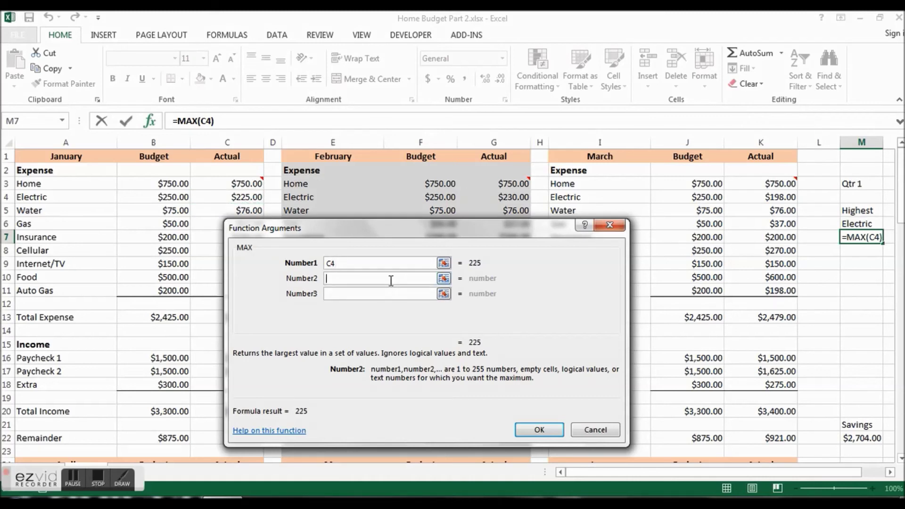
{"action": "left_click", "coordinate": [517, 198]}
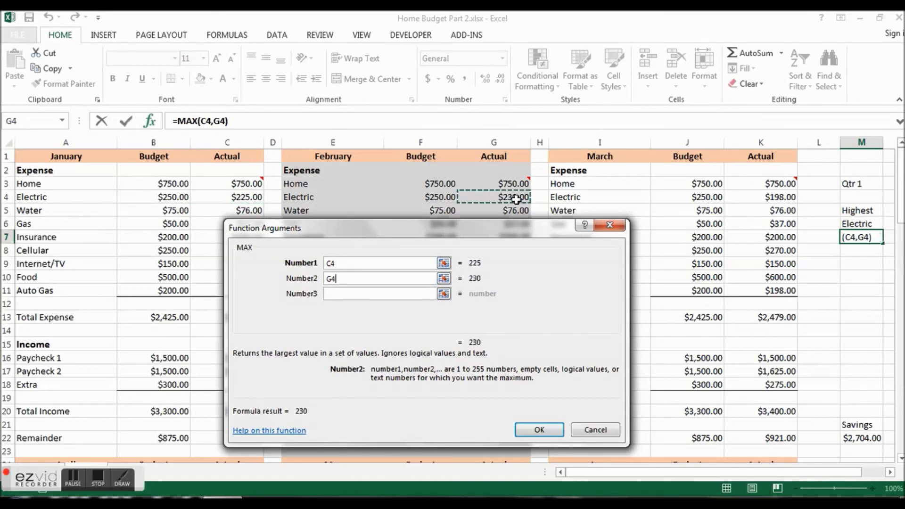
{"action": "left_click", "coordinate": [396, 293]}
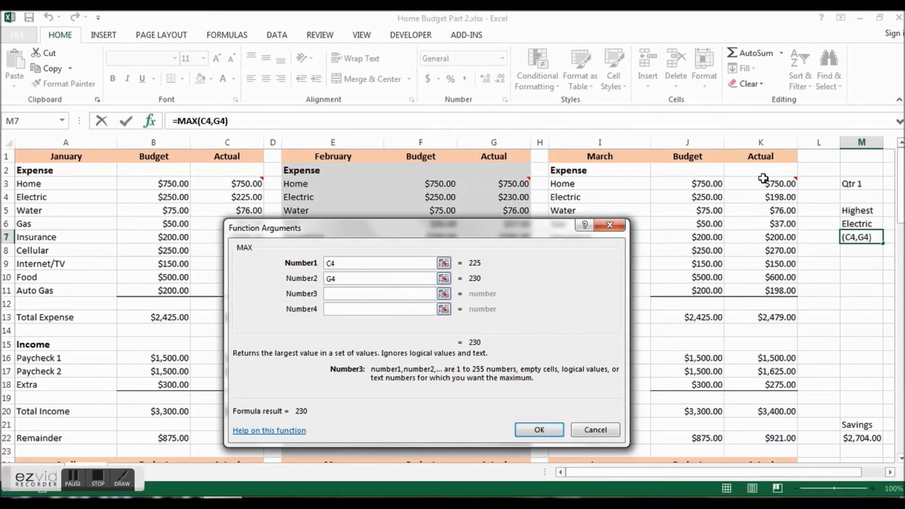
{"action": "left_click", "coordinate": [764, 199]}
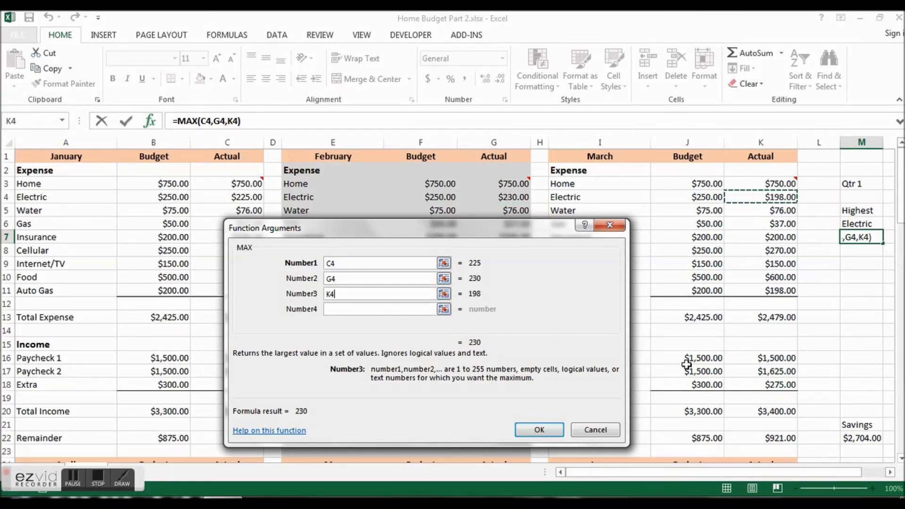
{"action": "left_click", "coordinate": [543, 429]}
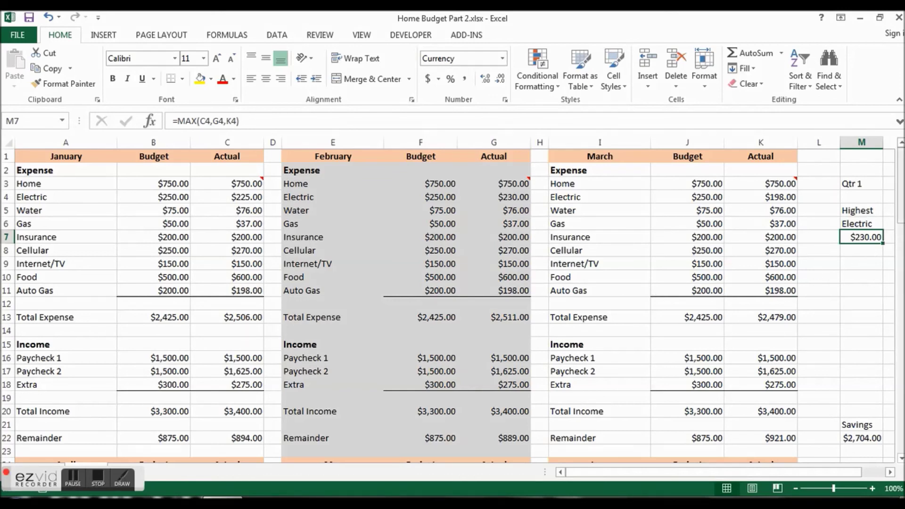
{"action": "mouse_move", "coordinate": [901, 207]}
{"action": "left_mouse_down"}
{"action": "mouse_move", "coordinate": [901, 276]}
{"action": "mouse_move", "coordinate": [900, 207]}
{"action": "left_mouse_up"}
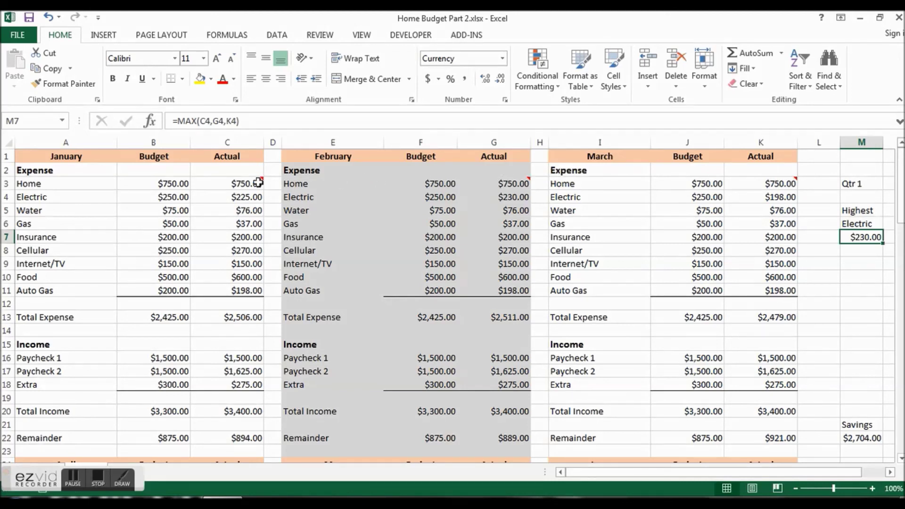
{"action": "mouse_move", "coordinate": [250, 184]}
{"action": "mouse_move", "coordinate": [903, 195]}
{"action": "left_mouse_down"}
{"action": "mouse_move", "coordinate": [901, 212]}
{"action": "mouse_move", "coordinate": [896, 184]}
{"action": "left_mouse_up"}
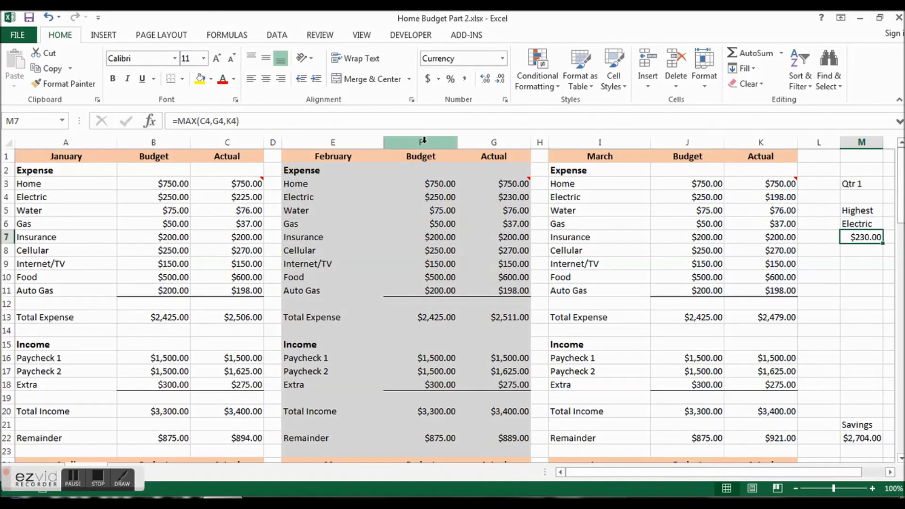
{"action": "mouse_move", "coordinate": [237, 185]}
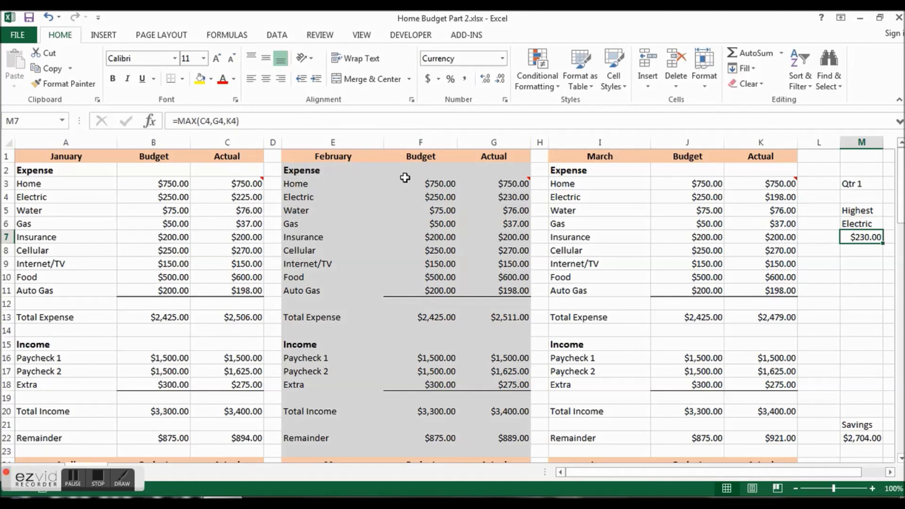
Step: Delete the comments from the February and March Actual Home cells, G3 and K3
{"action": "left_click", "coordinate": [518, 184]}
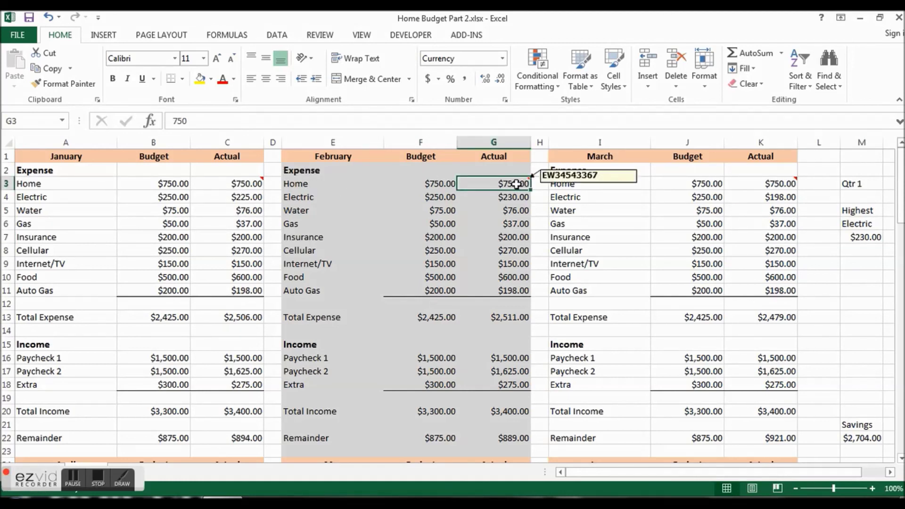
{"action": "right_click", "coordinate": [518, 184]}
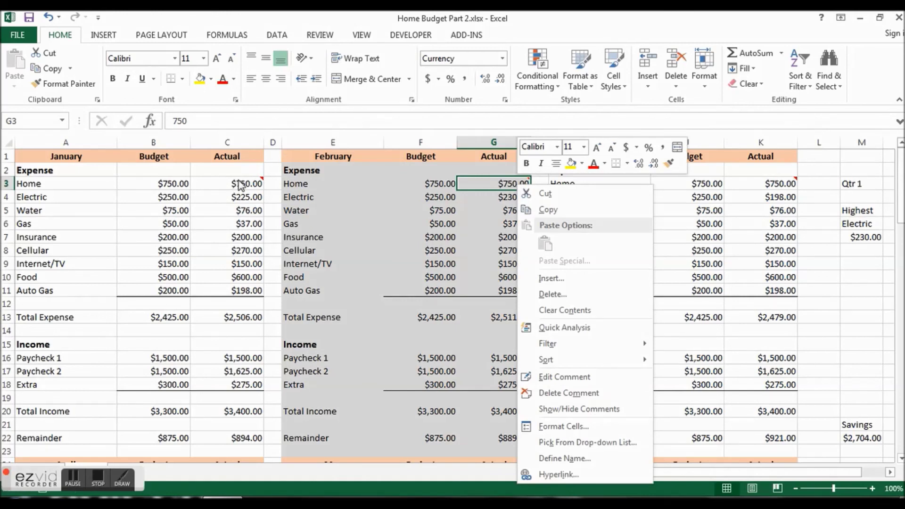
{"action": "key", "text": "Escape"}
{"action": "mouse_move", "coordinate": [238, 181]}
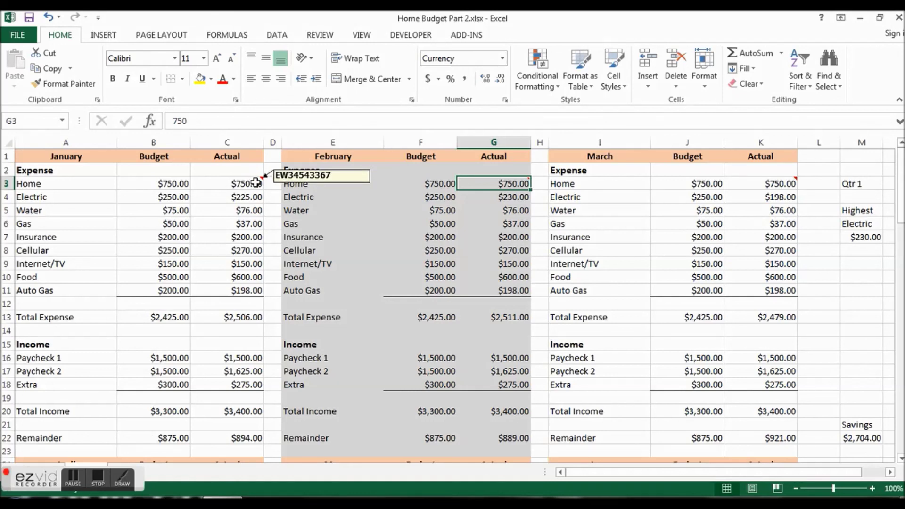
{"action": "right_click", "coordinate": [496, 186]}
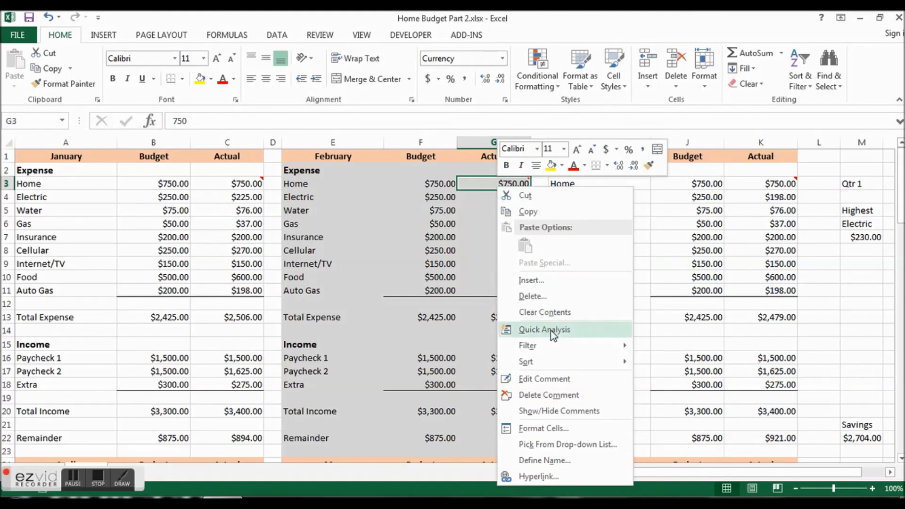
{"action": "left_click", "coordinate": [559, 396]}
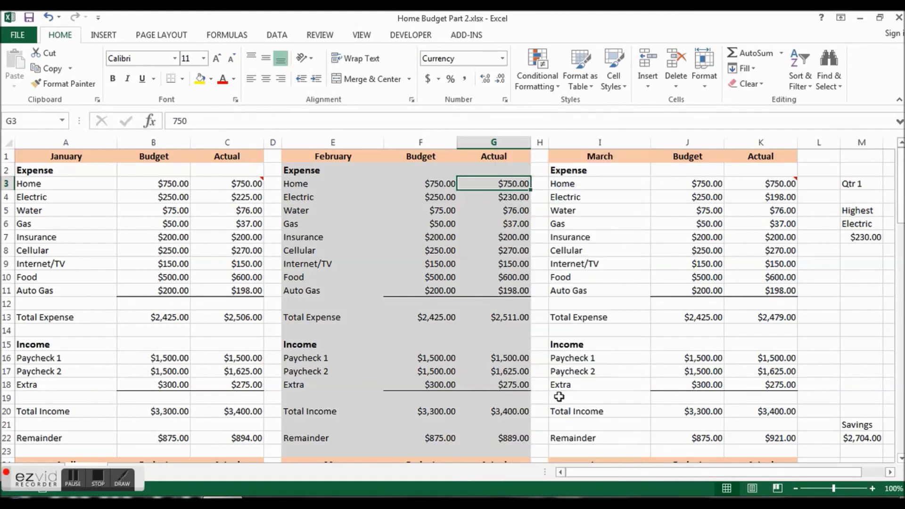
{"action": "left_click", "coordinate": [780, 185]}
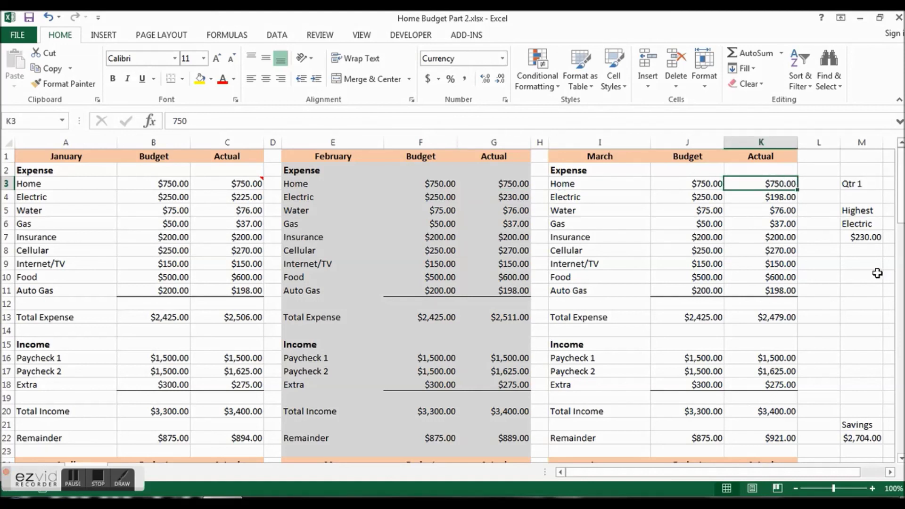
Step: Delete the comments from the April and July Actual Home cells, C26 and C49
{"action": "left_click_drag", "start_coordinate": [902, 199], "coordinate": [894, 258]}
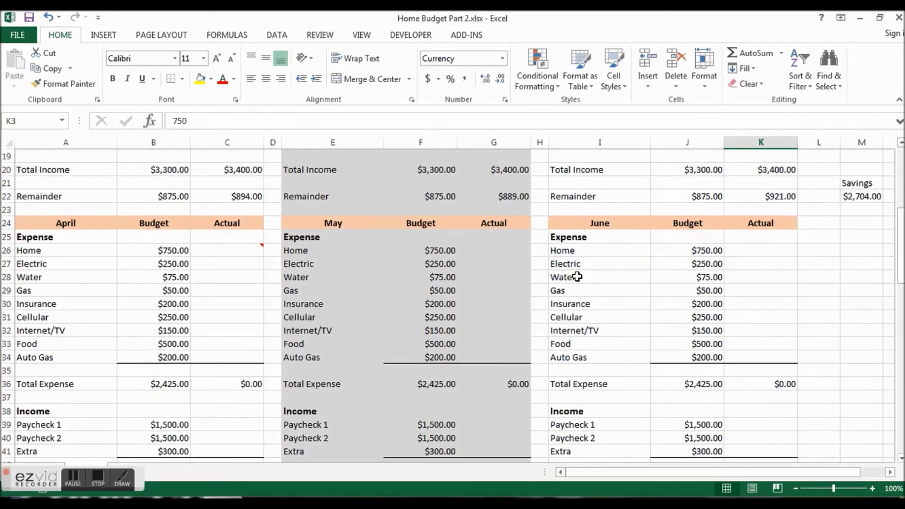
{"action": "left_click", "coordinate": [247, 249]}
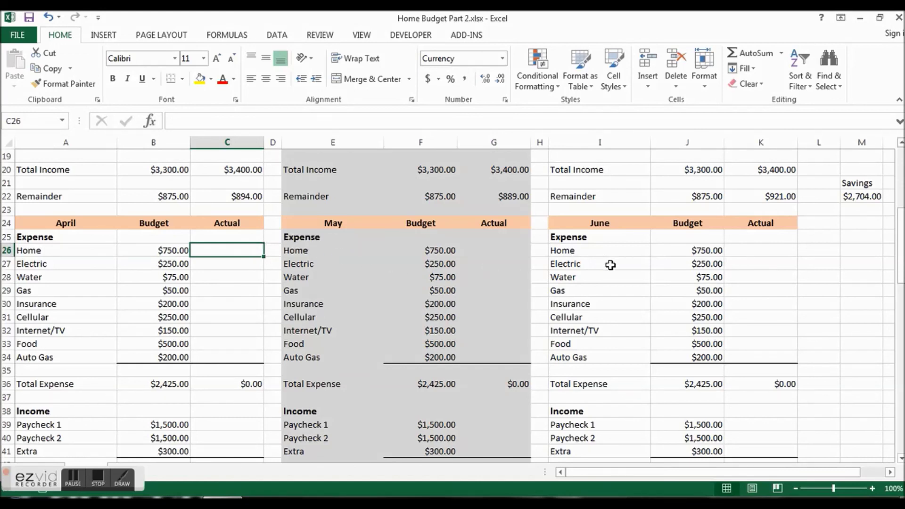
{"action": "left_click_drag", "start_coordinate": [899, 264], "coordinate": [896, 324]}
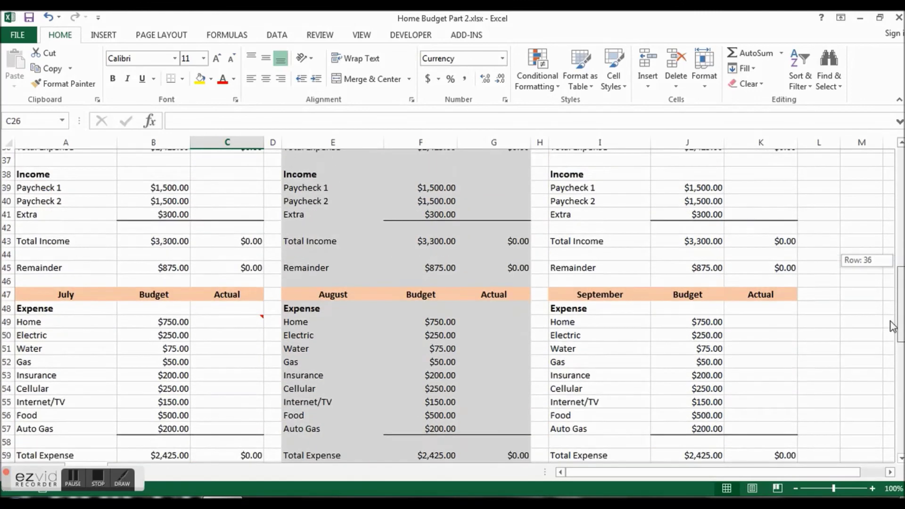
{"action": "left_click", "coordinate": [239, 307]}
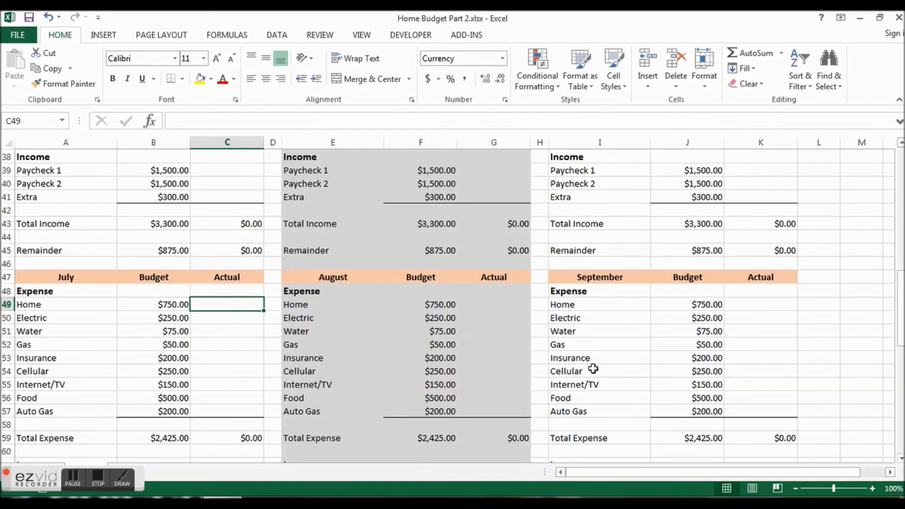
{"action": "left_click_drag", "start_coordinate": [899, 330], "coordinate": [881, 188]}
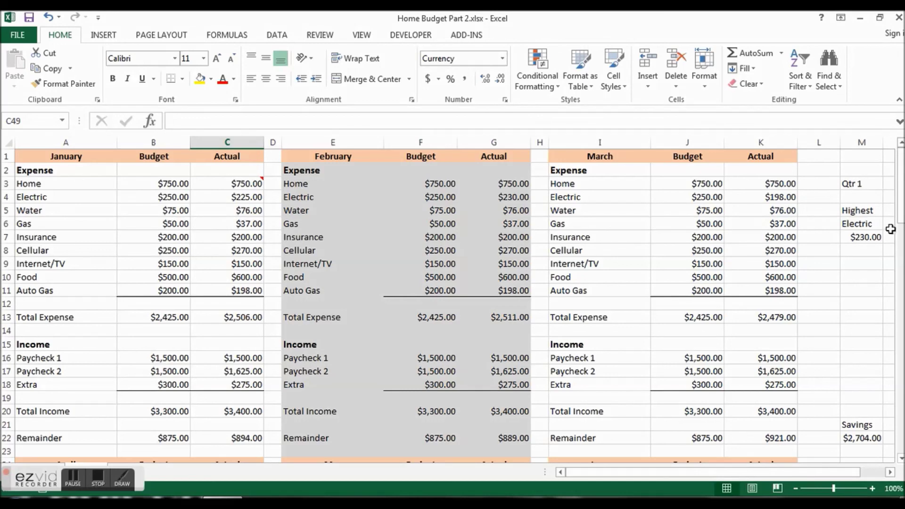
{"action": "left_click_drag", "start_coordinate": [901, 218], "coordinate": [901, 344]}
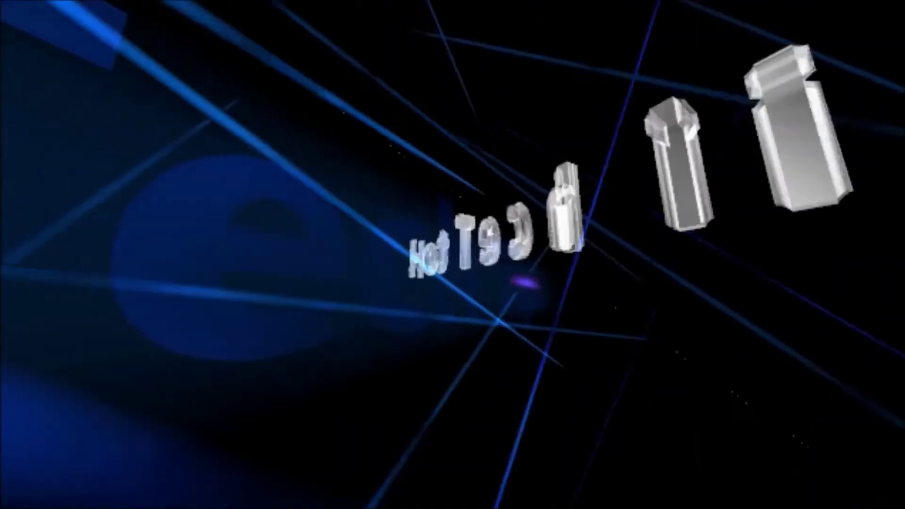